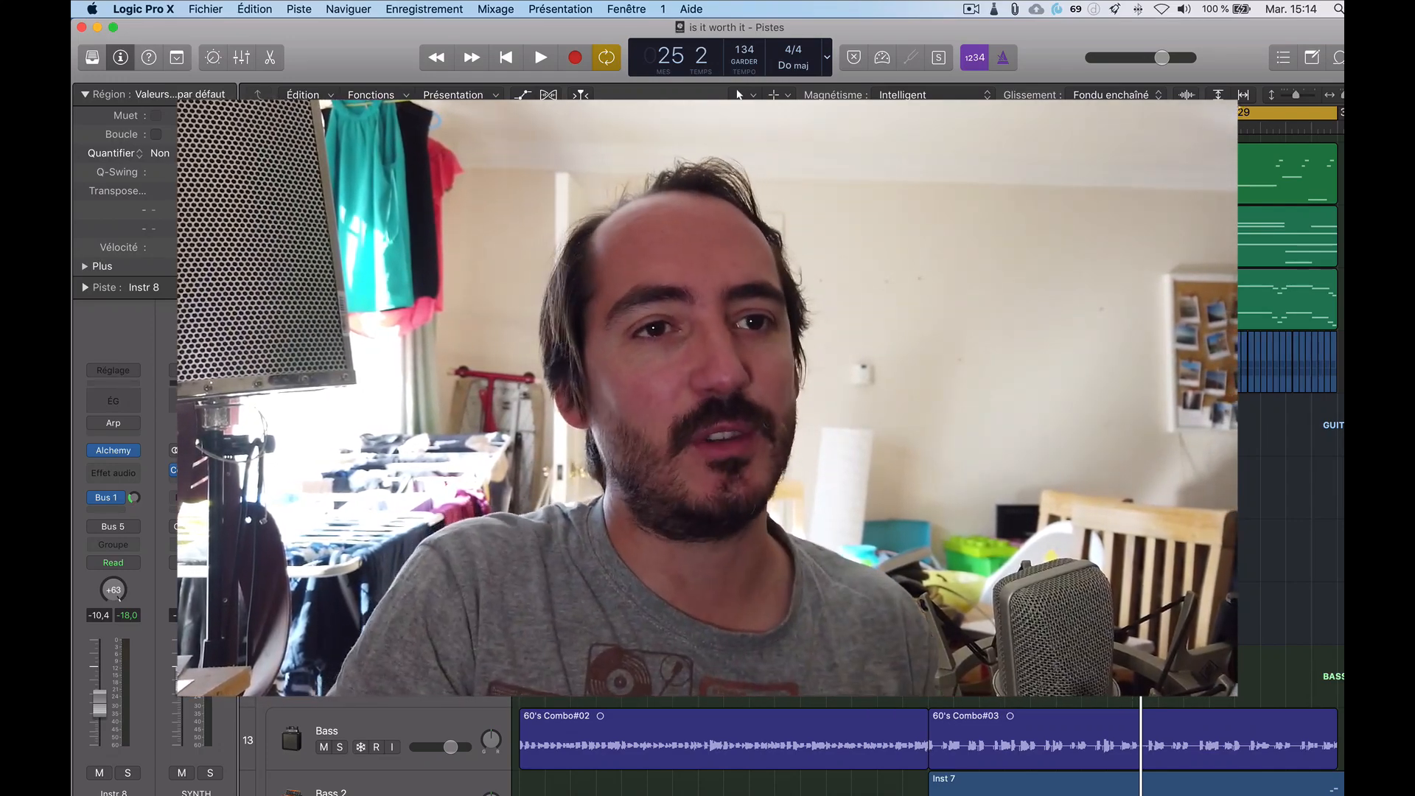
Mute the Bass 2 track and play back the cycled section starting at bar 17
scroll(1290, 369, "down", 2)
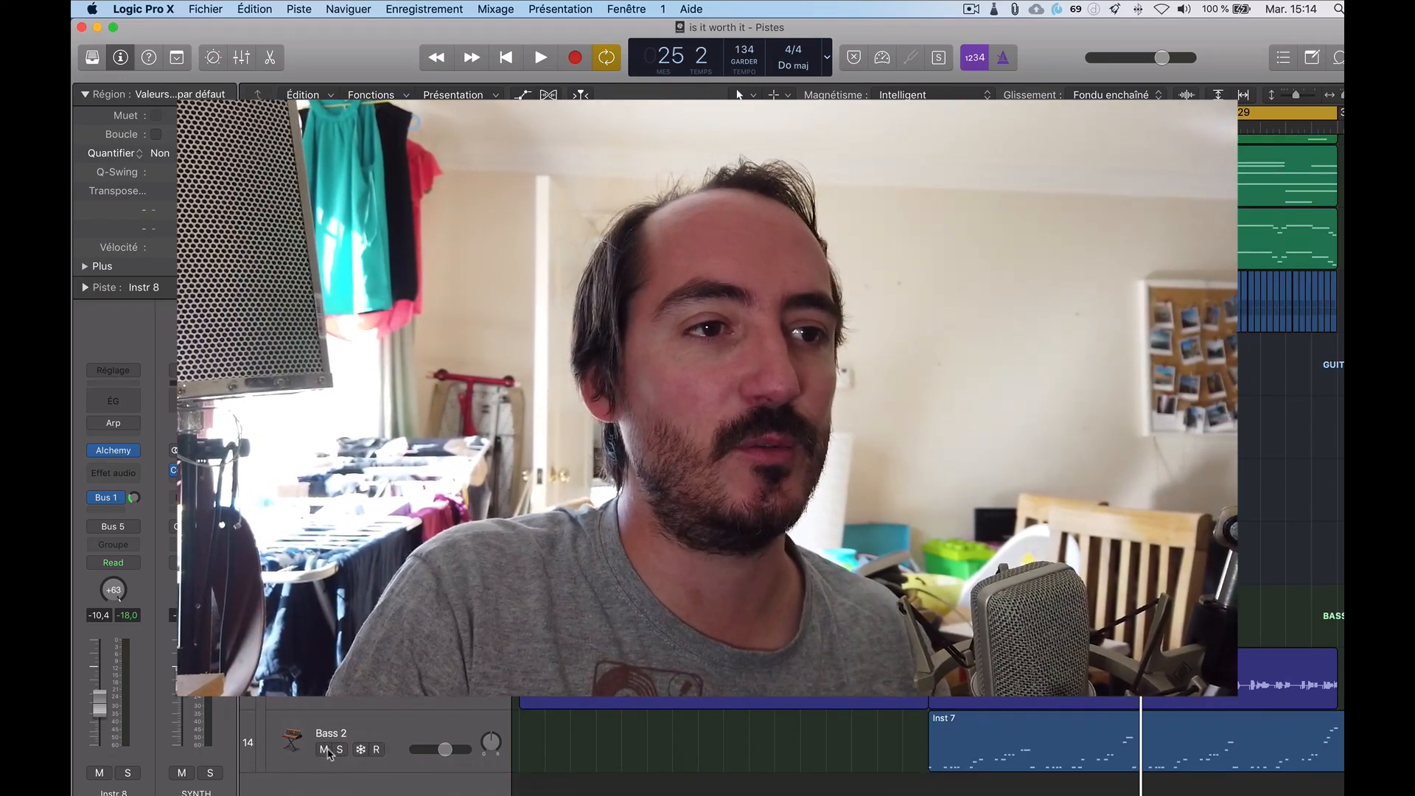
left_click(323, 750)
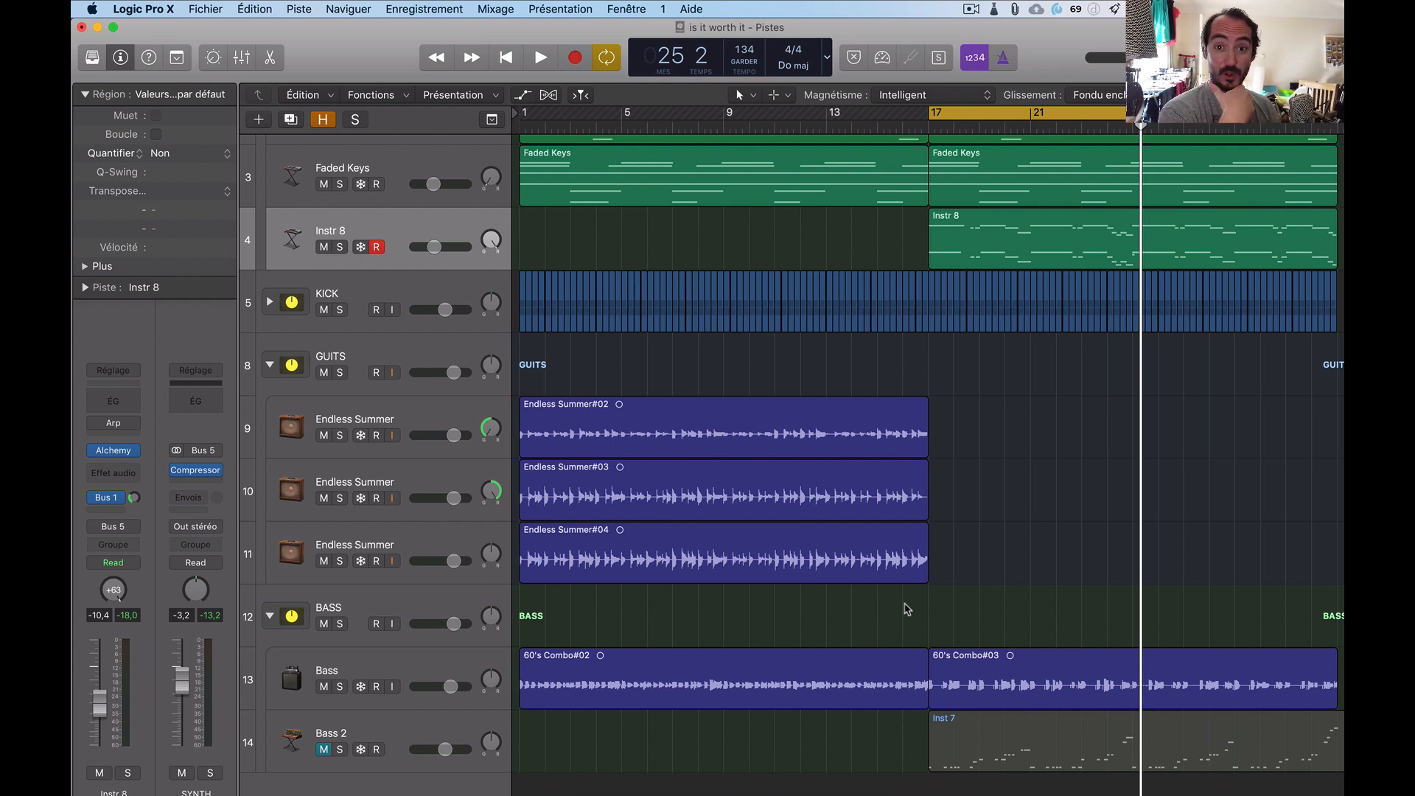
key("space")
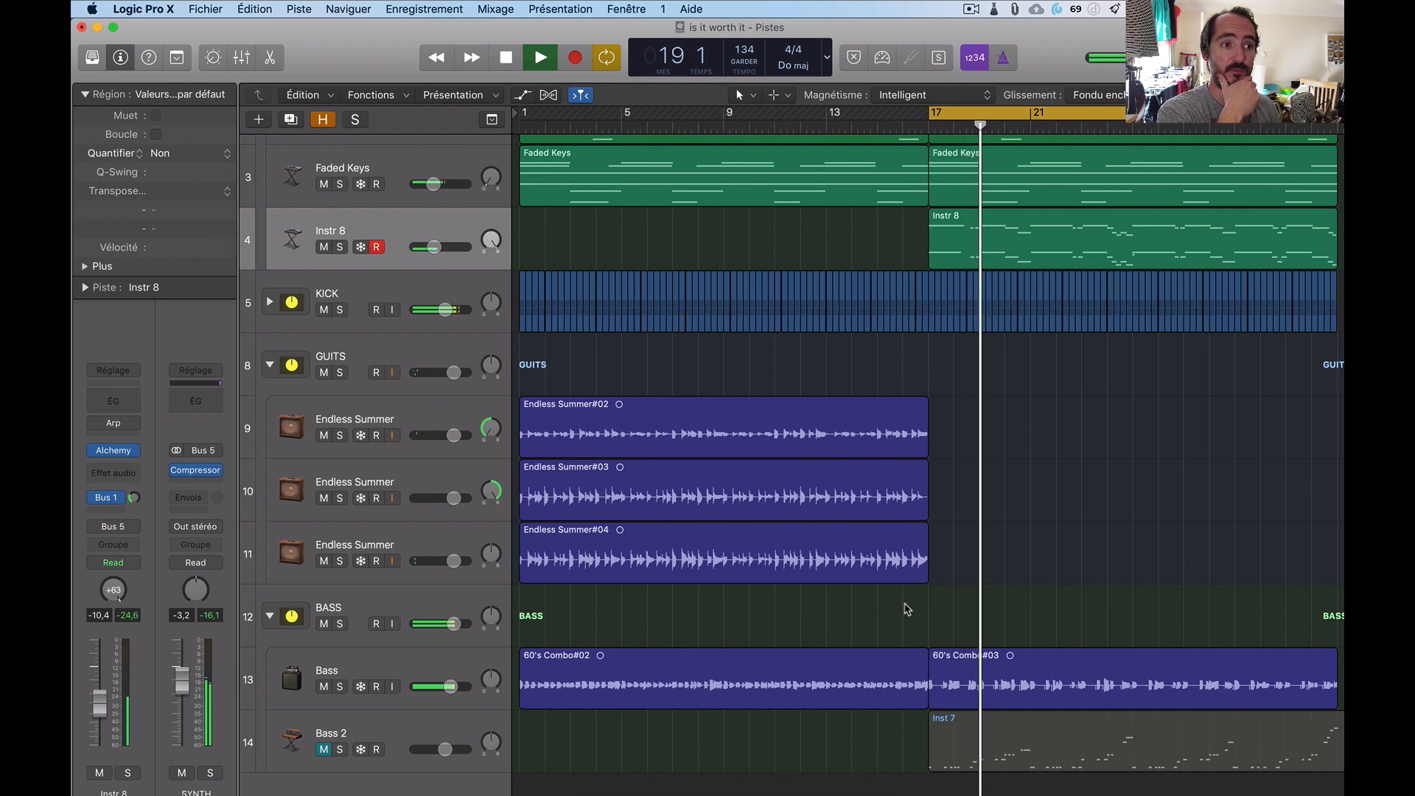
Select the Bass track, lower the KICK track's volume slightly during playback, and stop playback
left_click(464, 668)
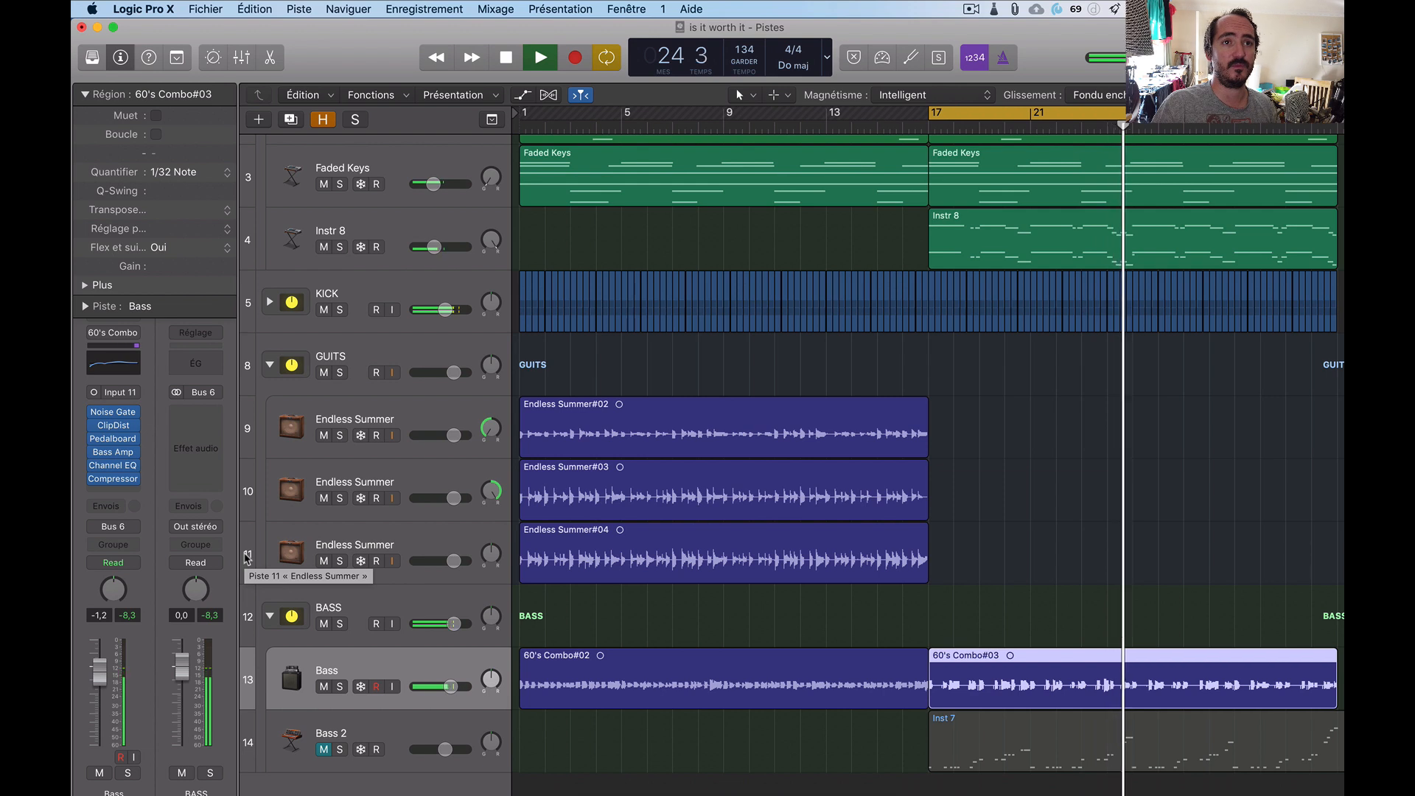
left_click_drag(448, 311, 445, 310)
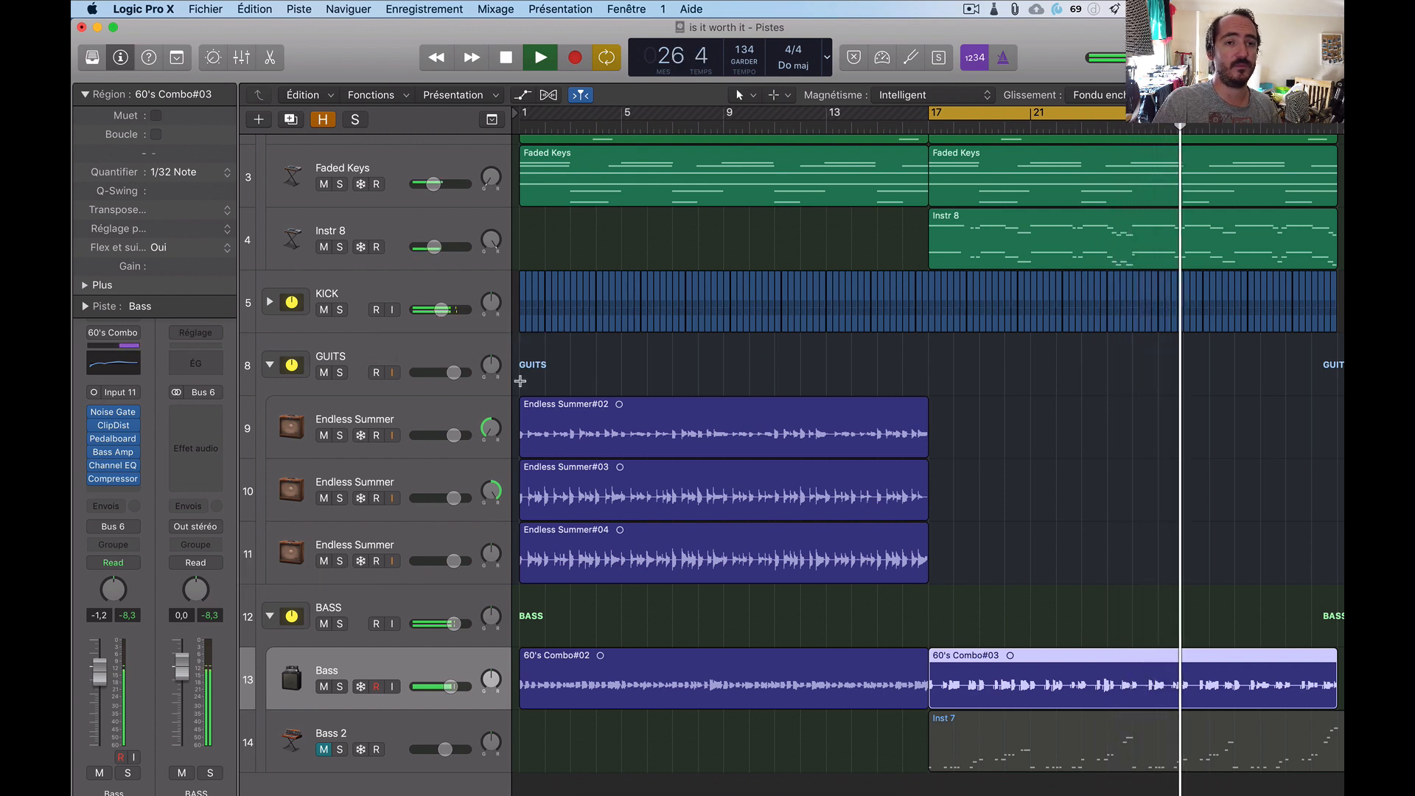
key("space")
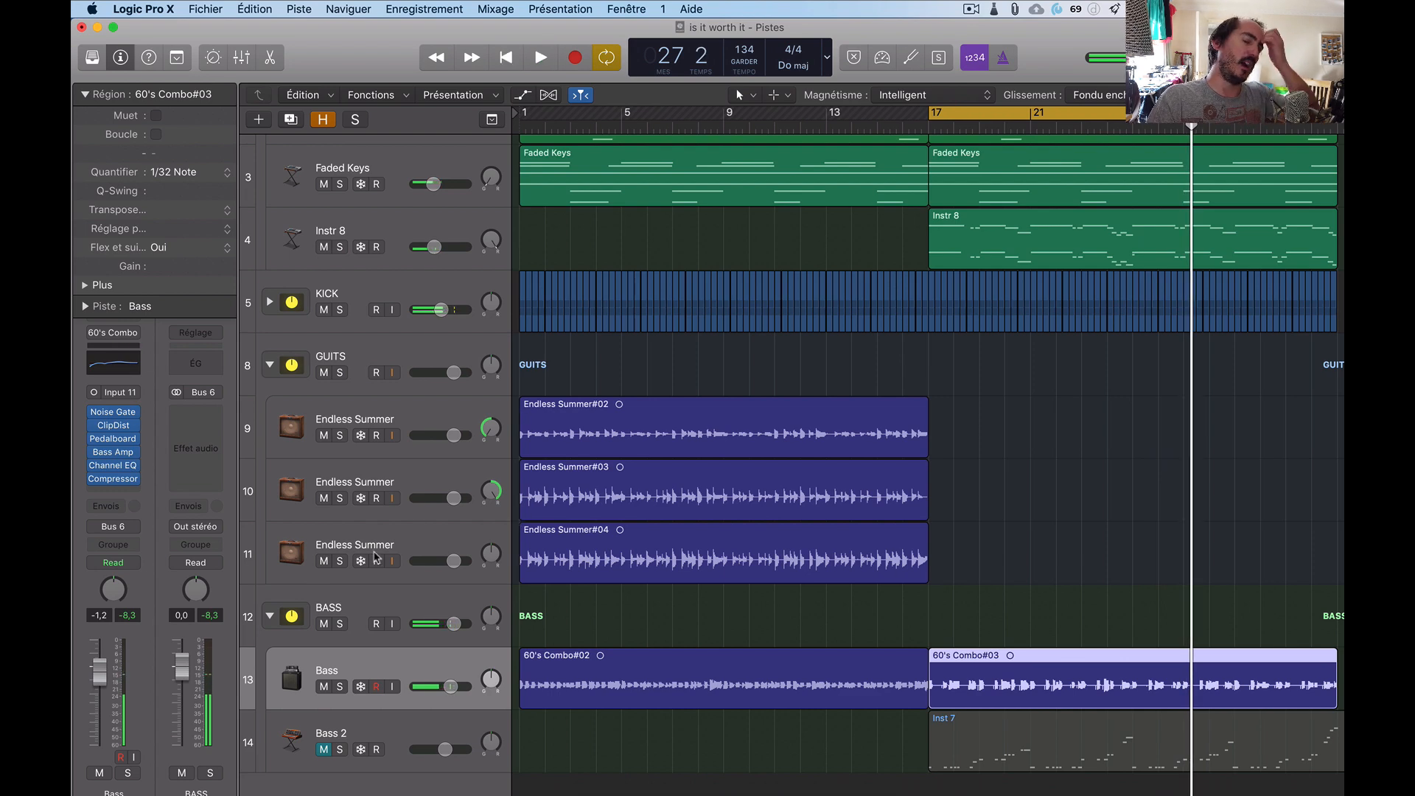
In the Bass track's Pedalboard, audition the Mixer fader fully at A and fully at B, and leave it slightly below B
left_click(116, 439)
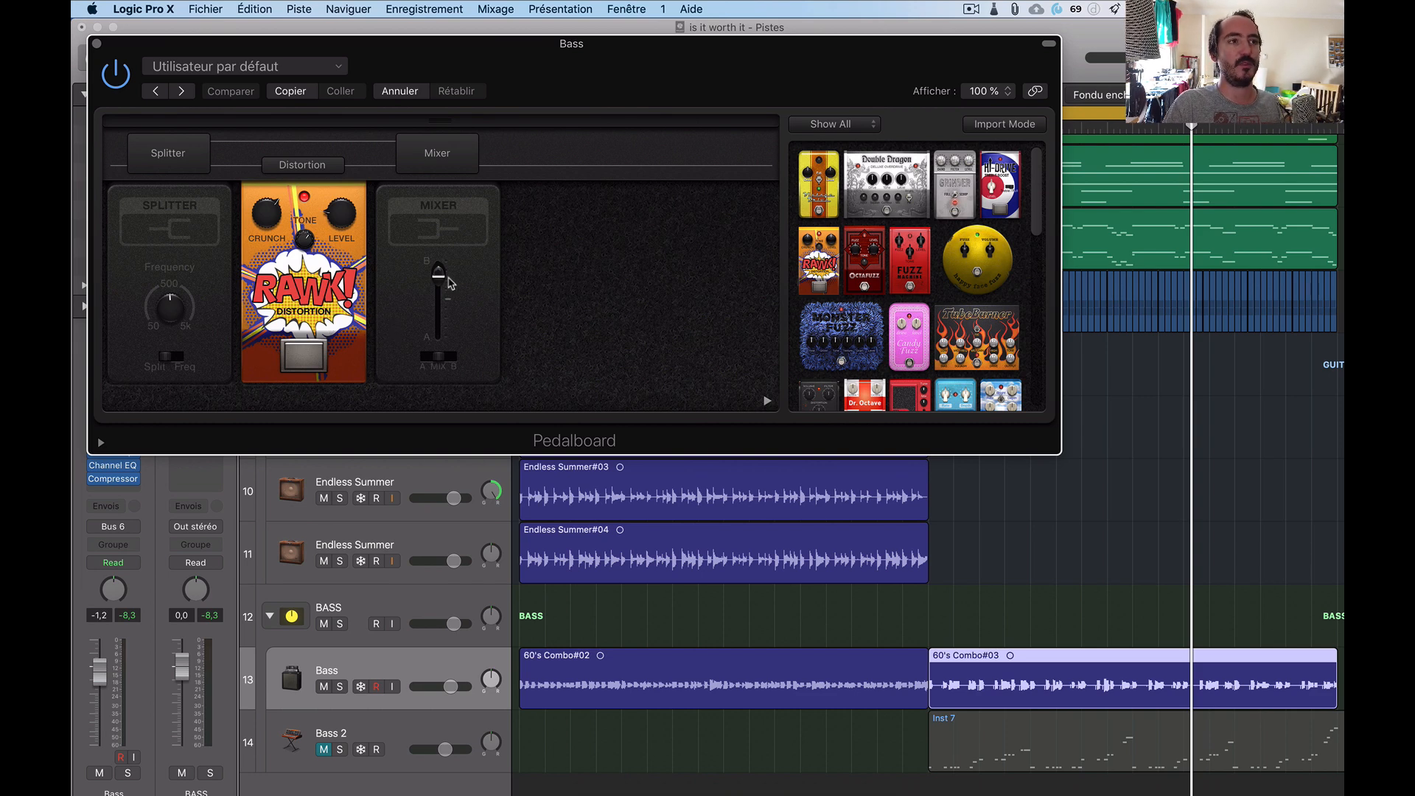
mouse_move(439, 274)
left_click_drag(713, 273, 711, 524)
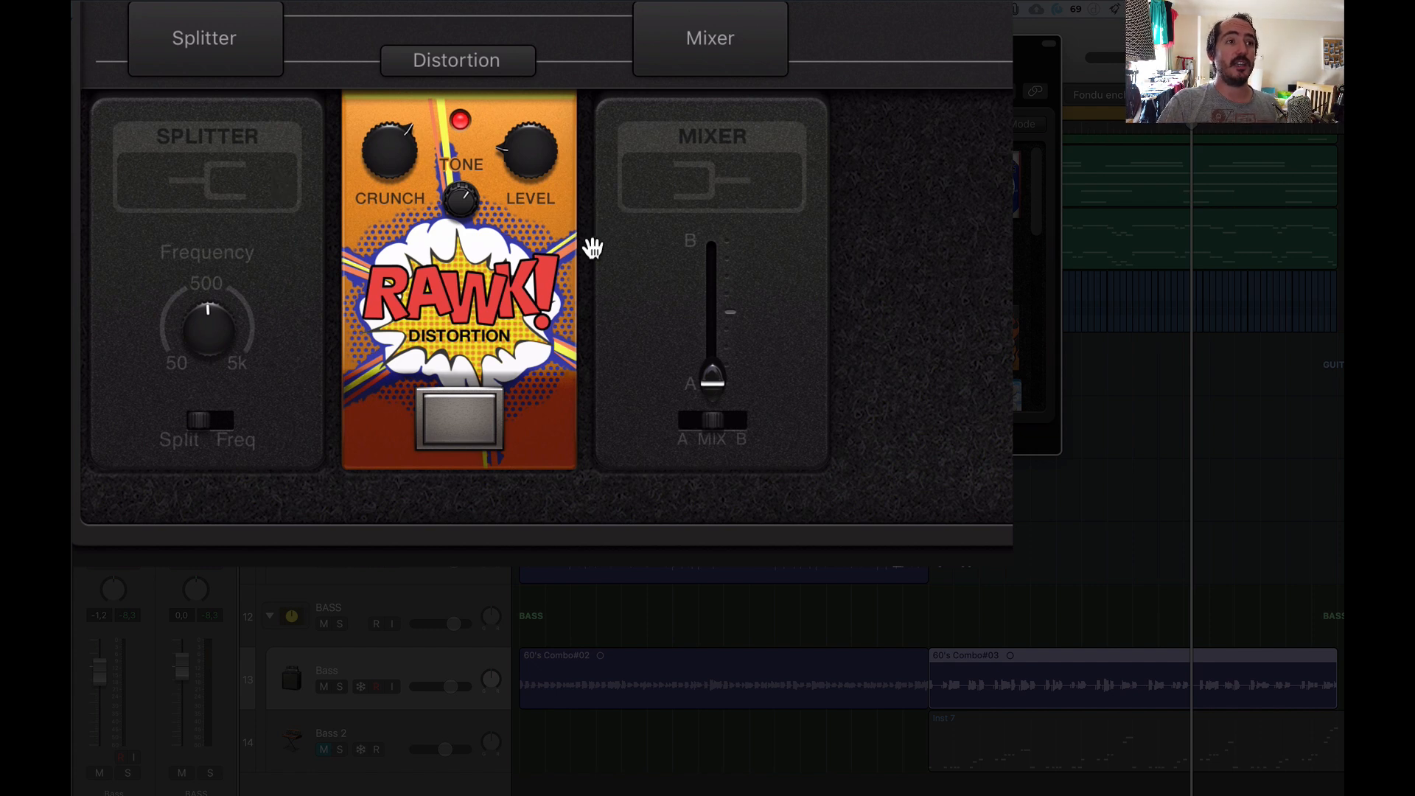
key("space")
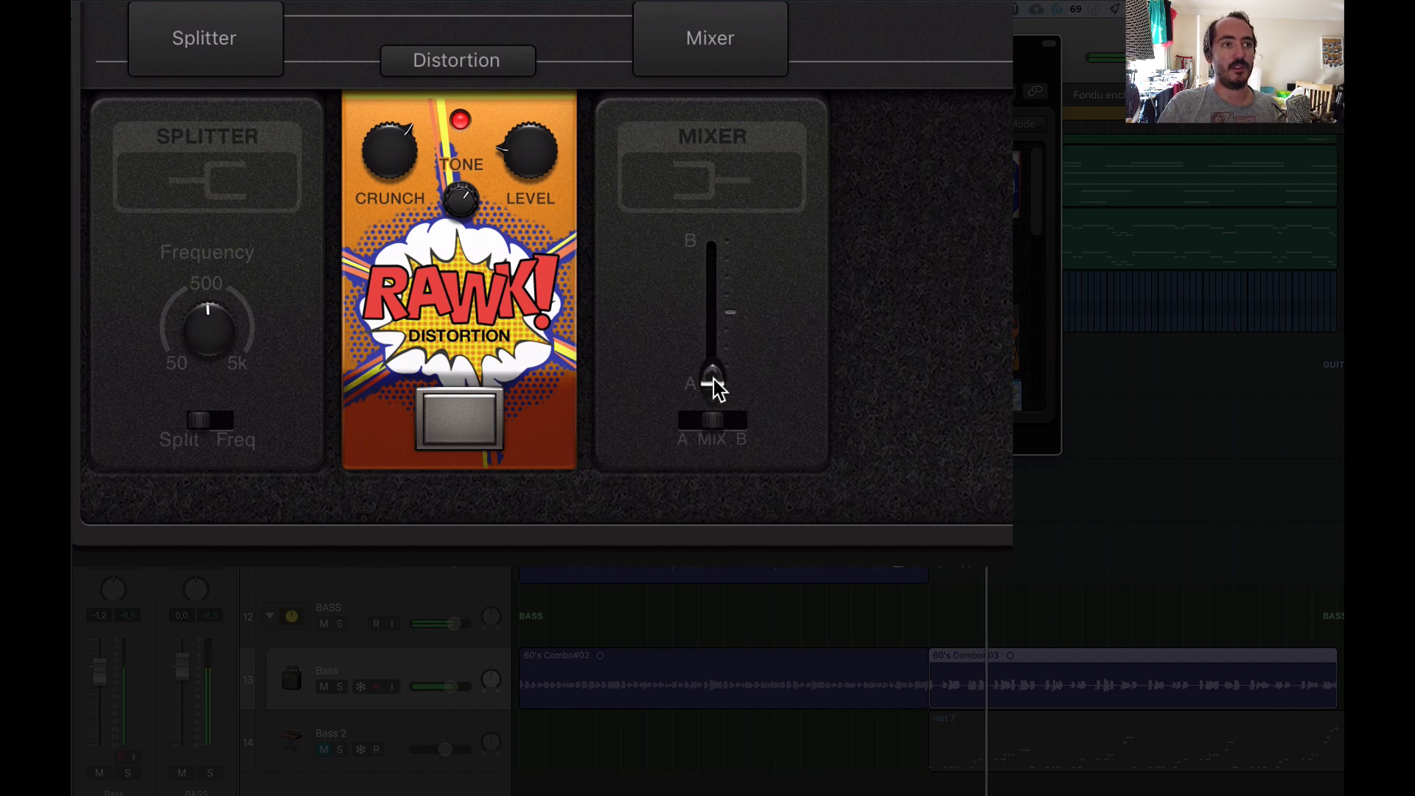
left_click_drag(712, 380, 715, 211)
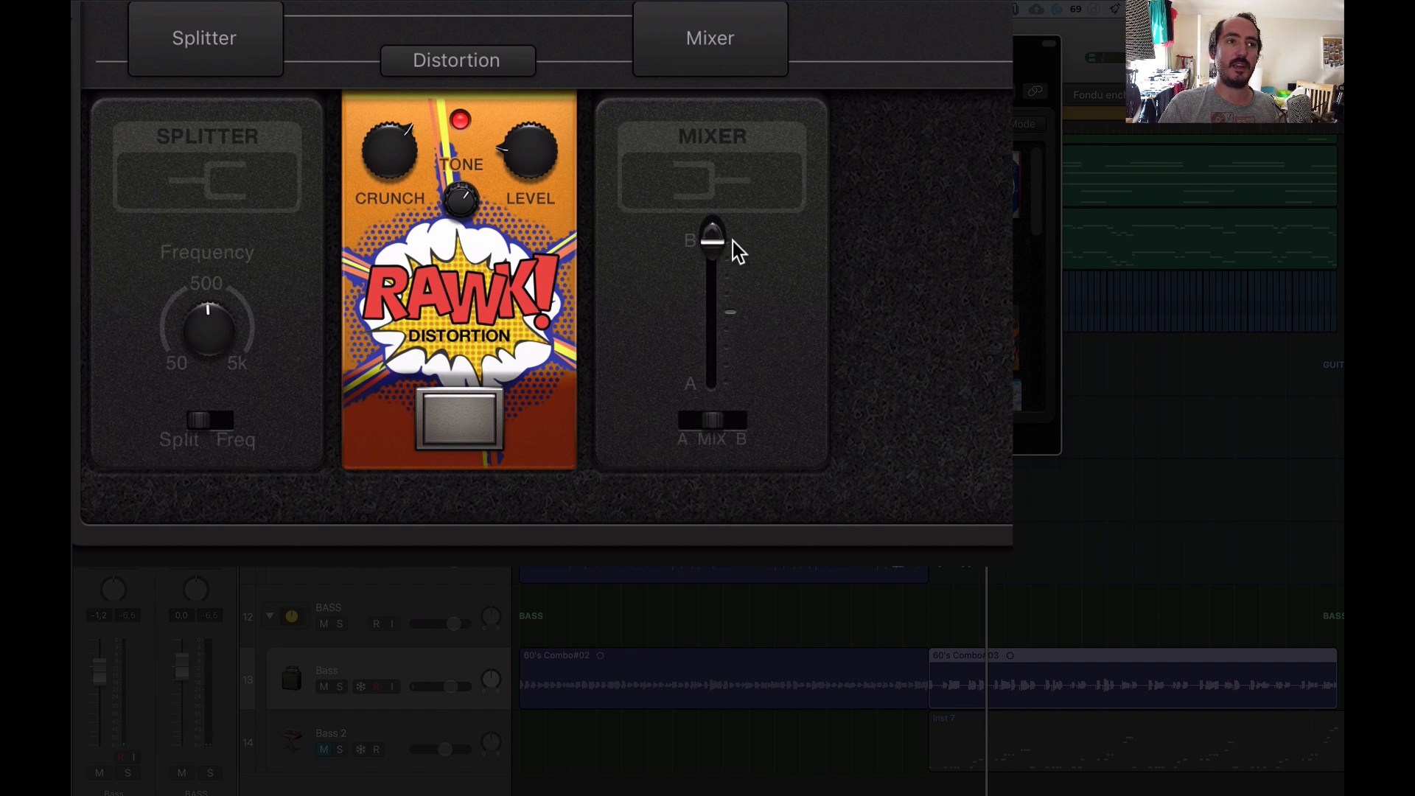
mouse_move(710, 237)
left_click_drag(710, 238, 708, 268)
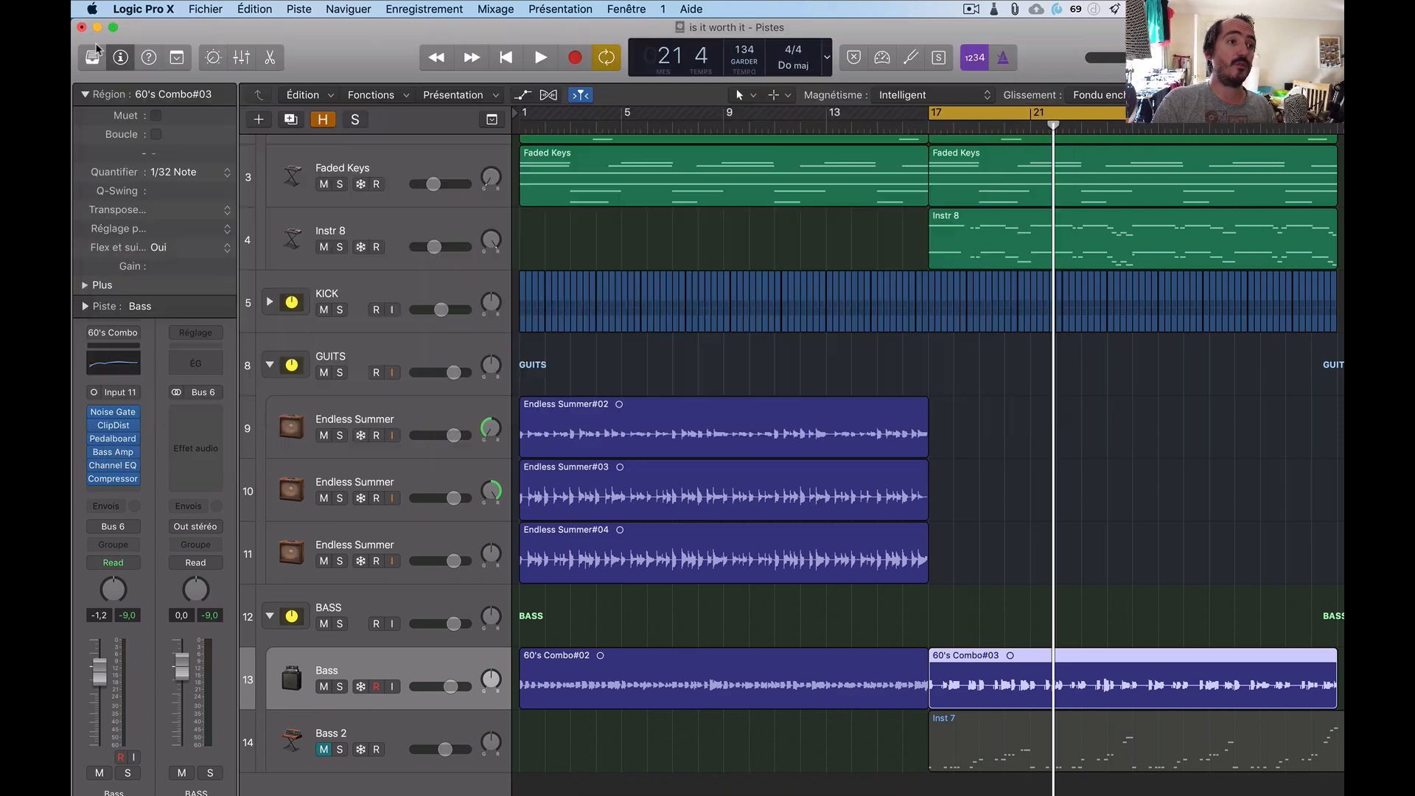
left_click(97, 44)
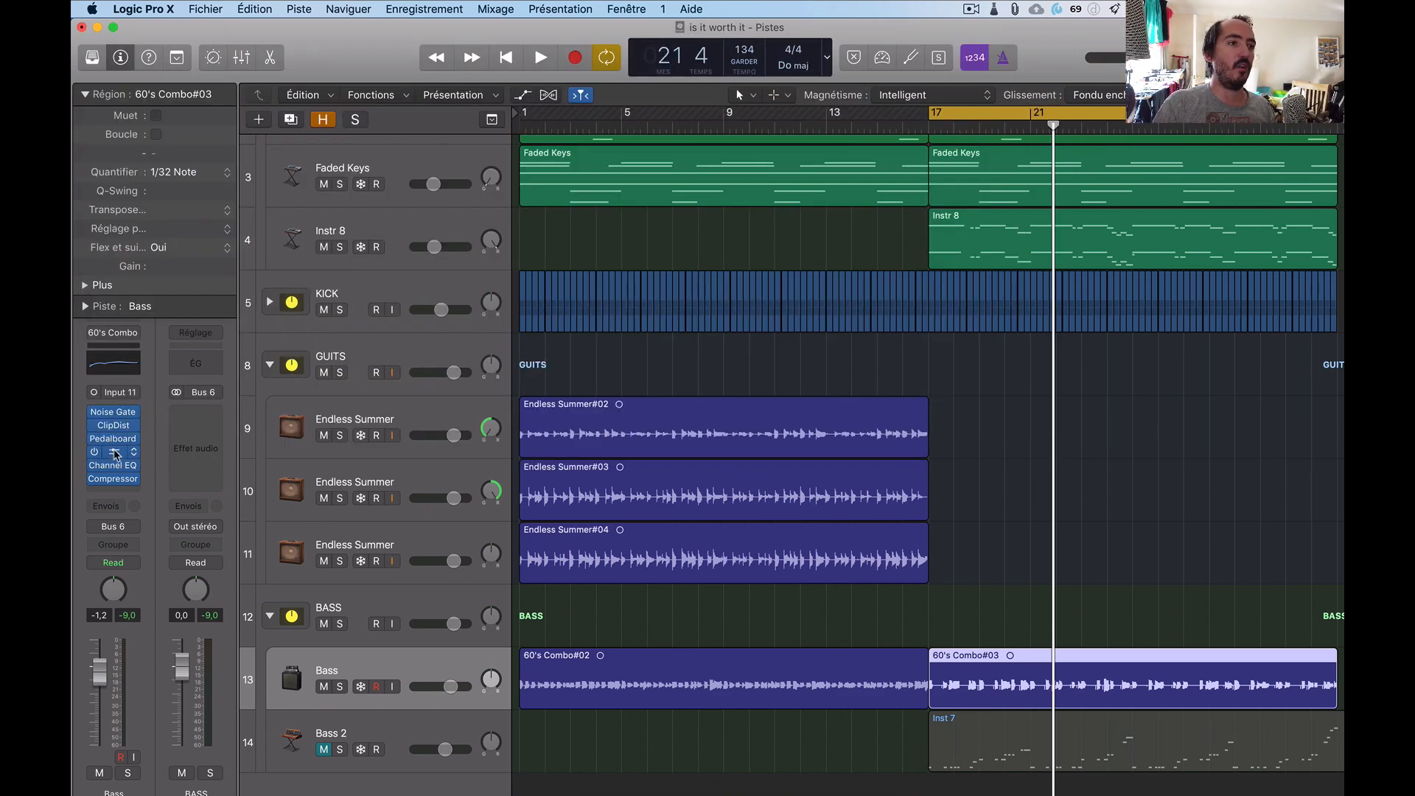
Inspect the Bass track's Bass Amp Designer settings, including its cabinet choice, and close the plug-in
key("v")
left_click(466, 498)
left_click(465, 498)
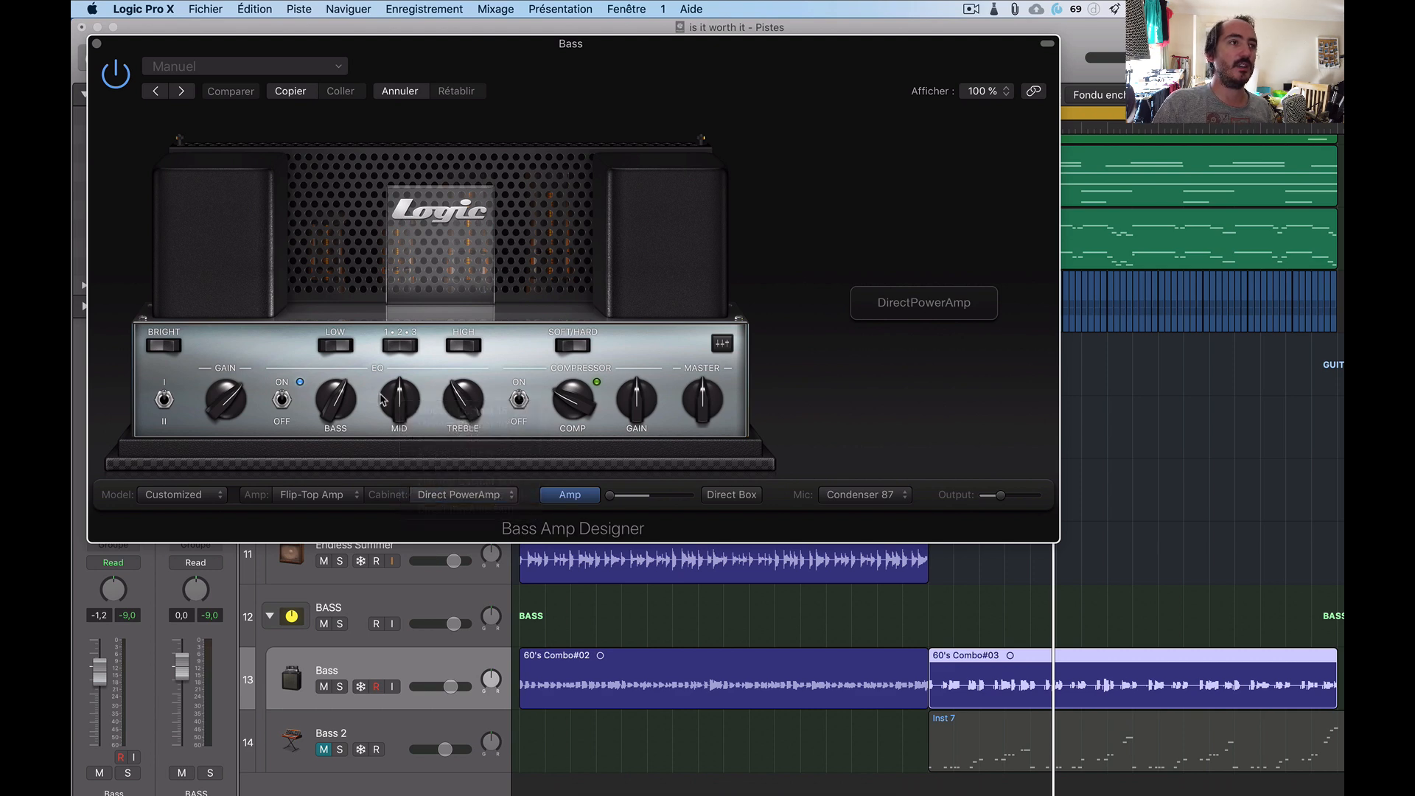
left_click(96, 43)
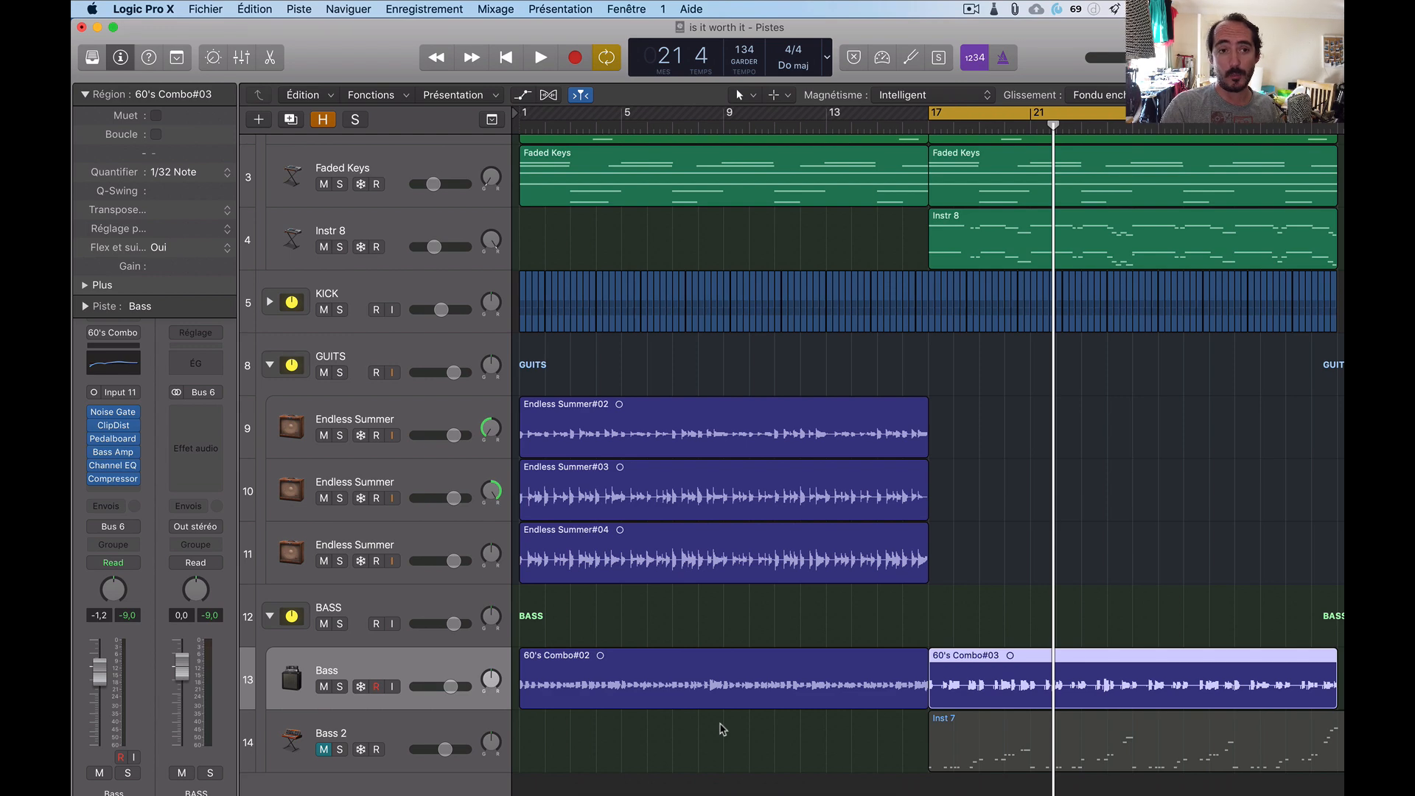
Examine the flex markers of the 60's Combo#03 region in the audio editor, hide them again and close the editor
double_click(982, 700)
left_click(517, 444)
scroll(766, 627, "left", 5)
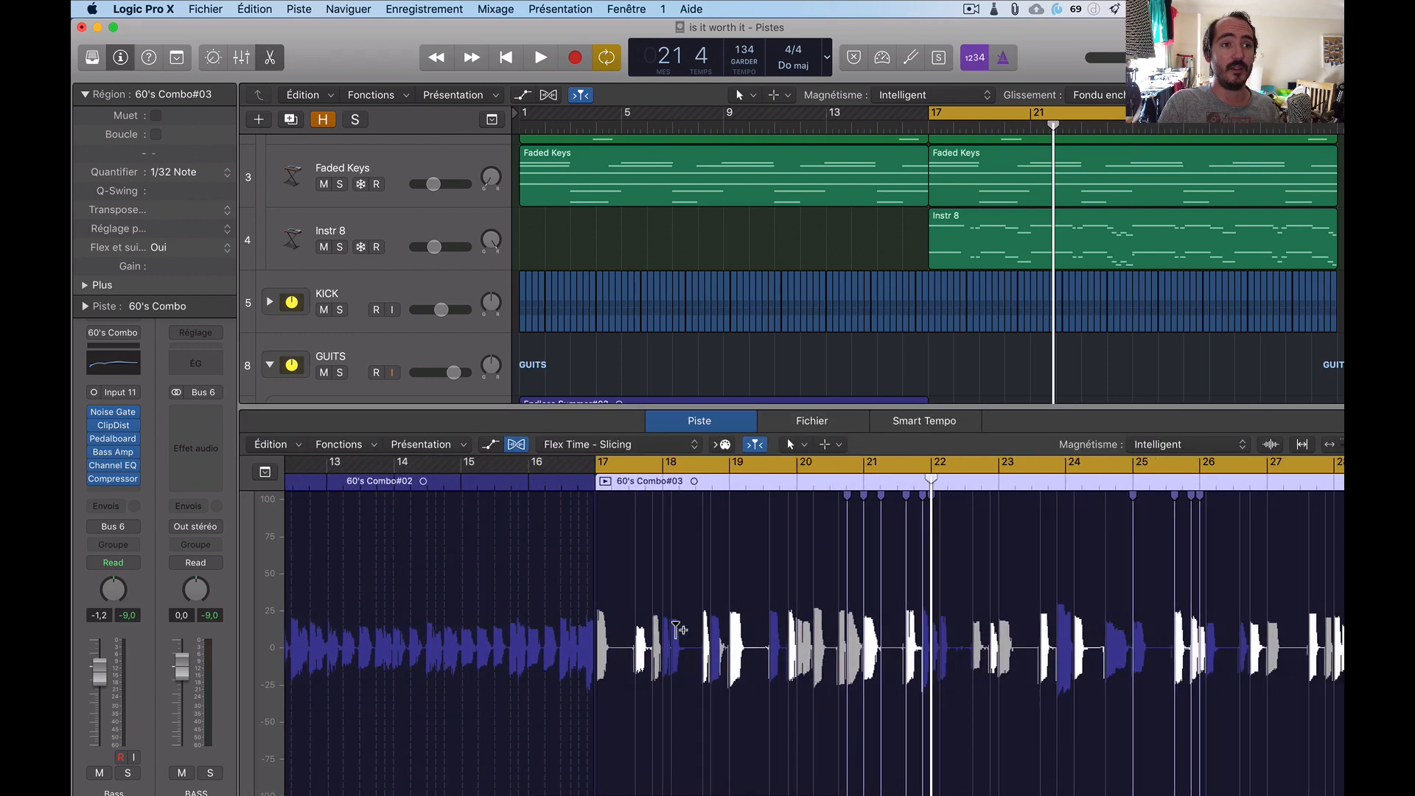
scroll(677, 628, "right", 5)
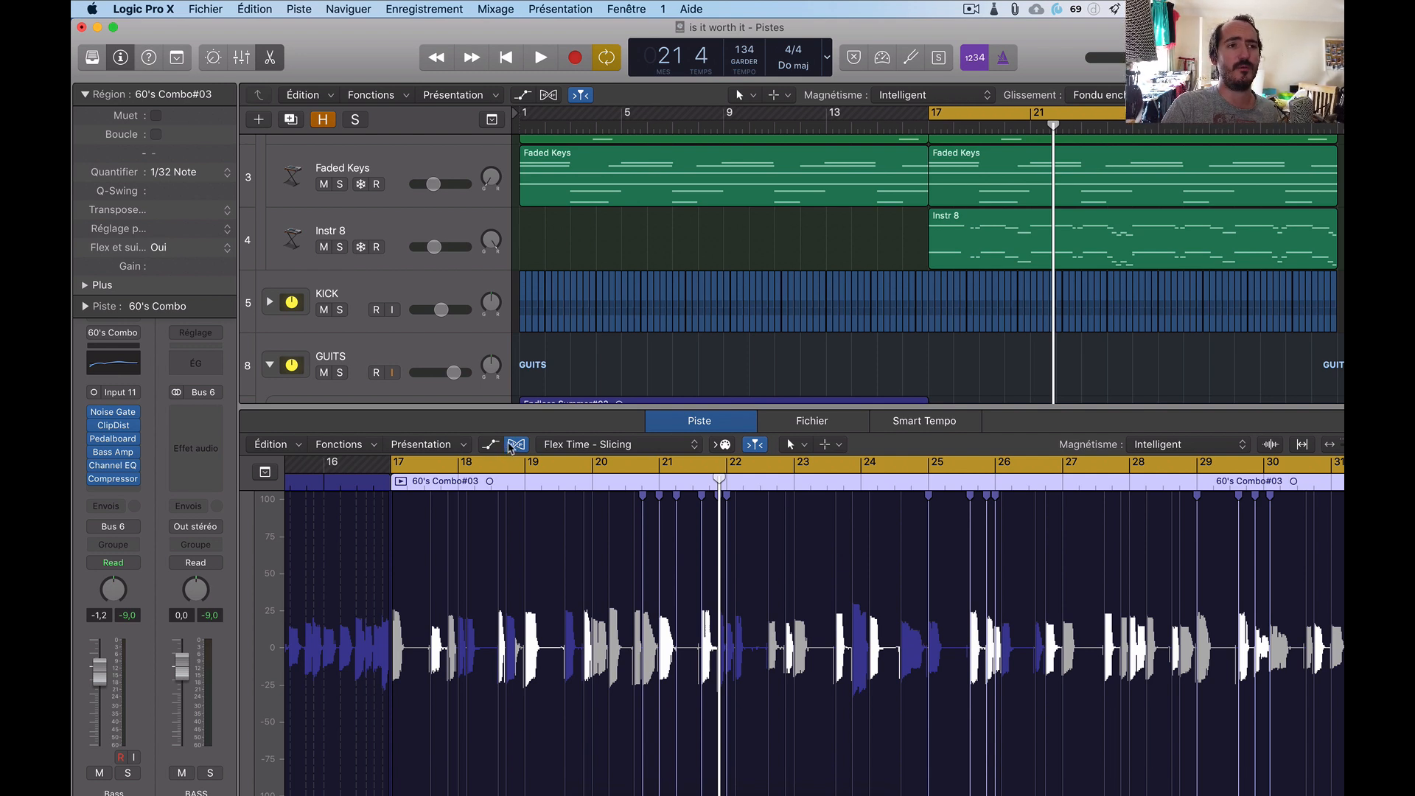
left_click(515, 444)
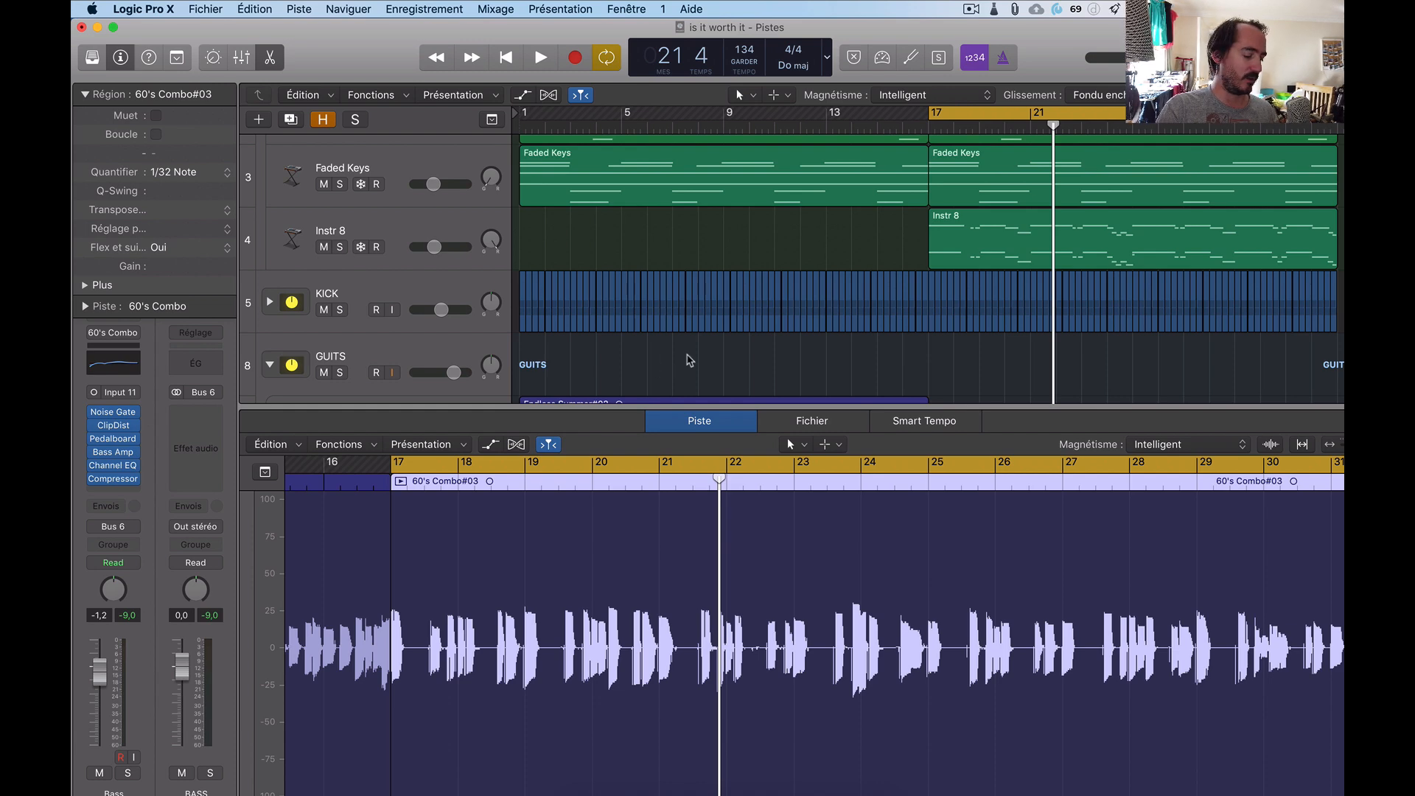
key("e")
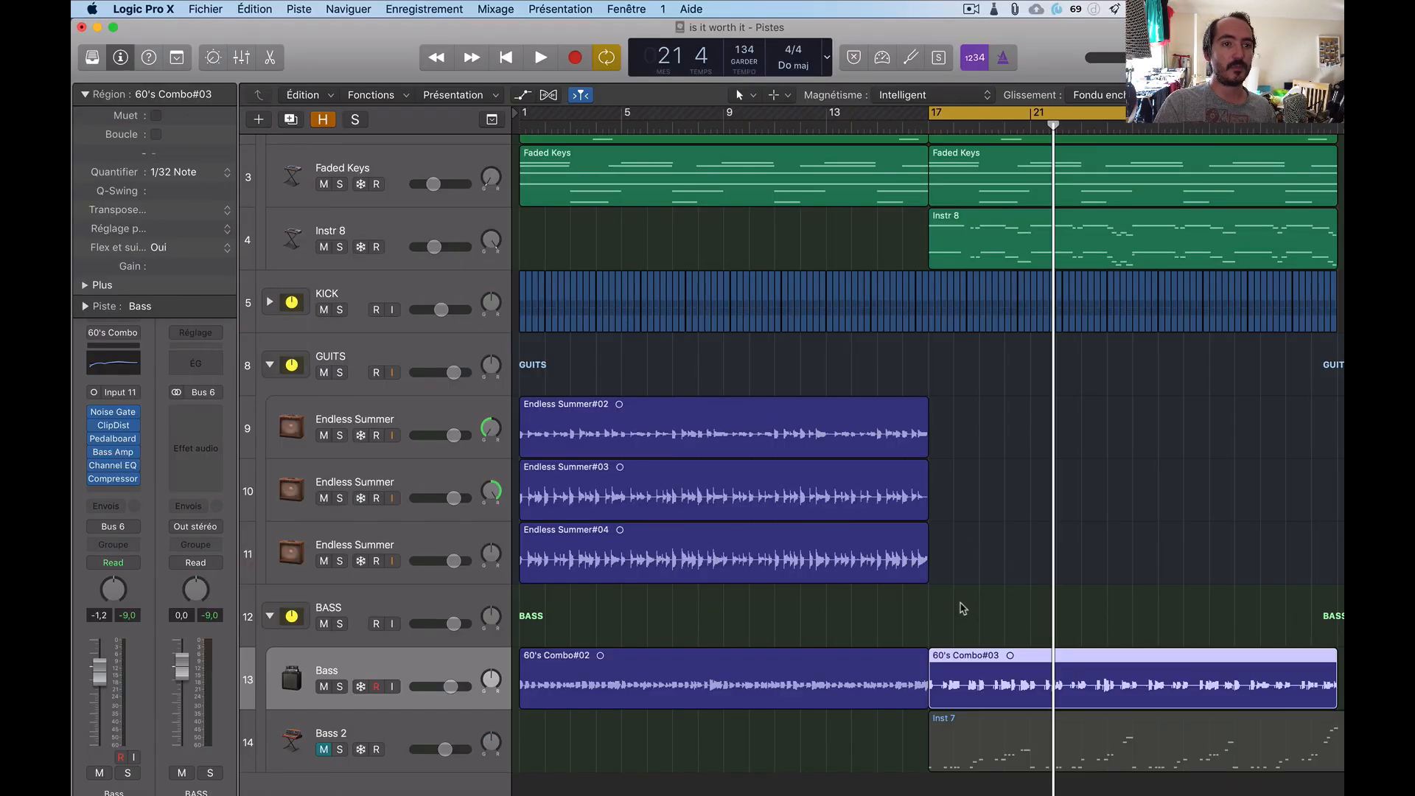
left_click(963, 609)
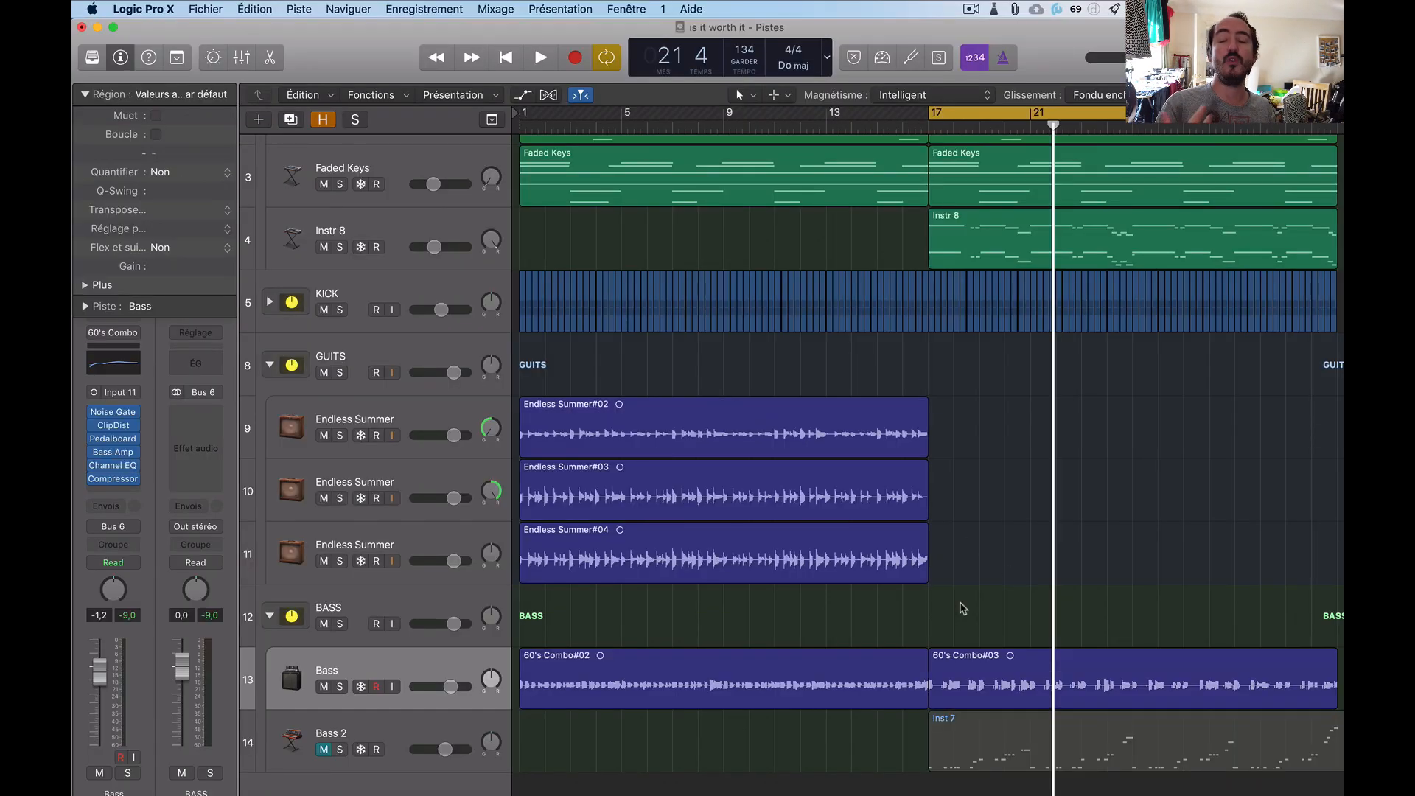
Select the Bass 2 track, mute the Bass track and unmute Bass 2
left_click(368, 733)
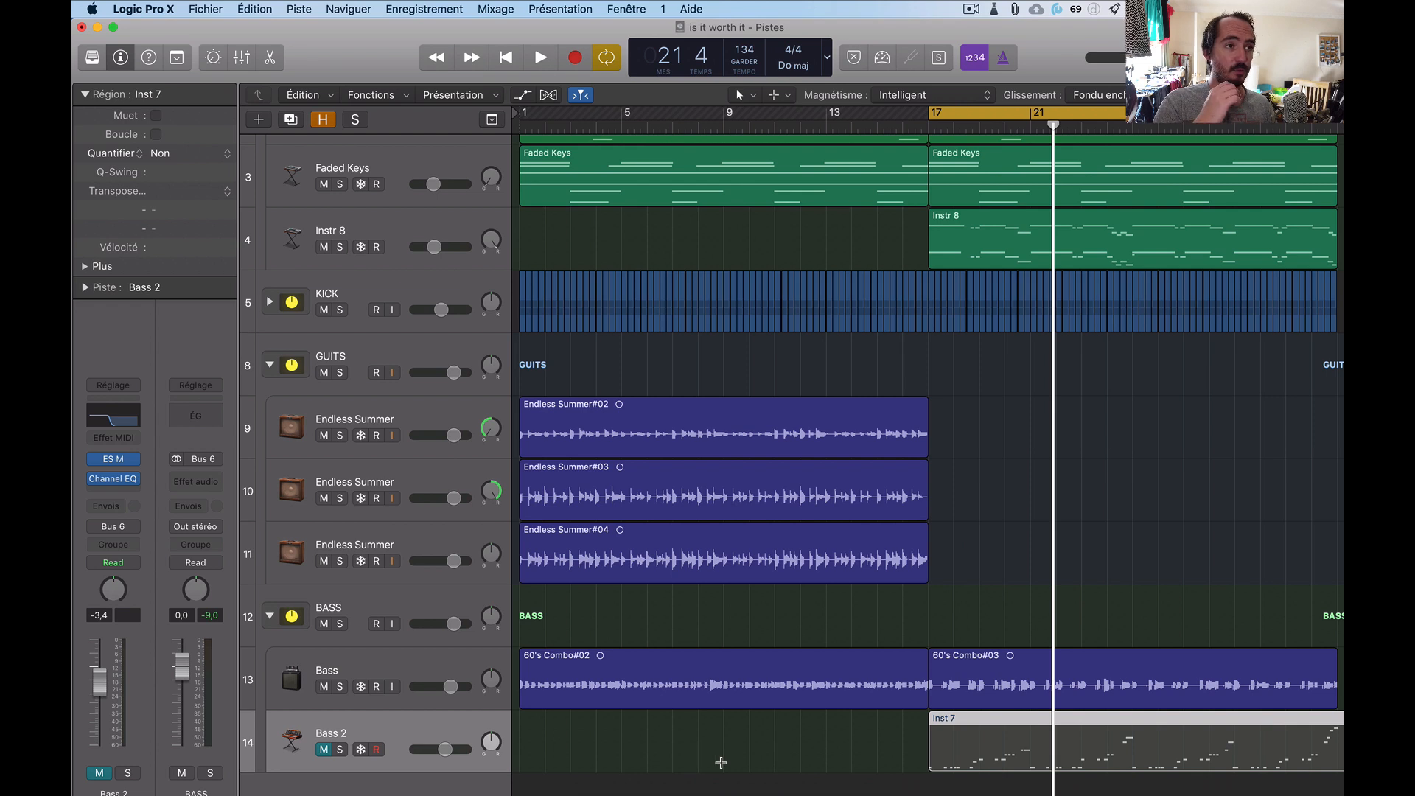
left_click(324, 686)
left_click(323, 749)
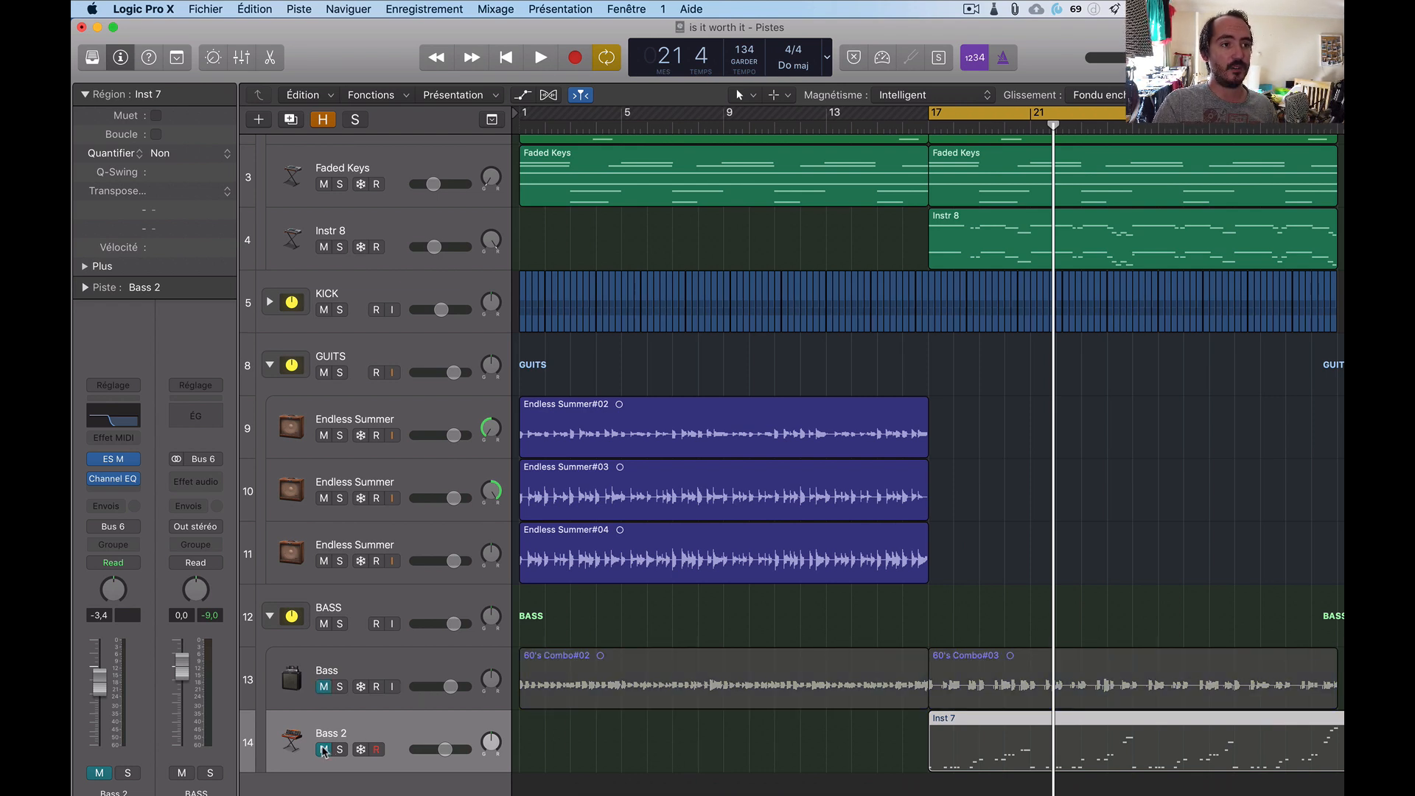
Open the ES M synth on Bass 2, audition the 8 and 32 octave settings, and return it to 16
left_click(123, 459)
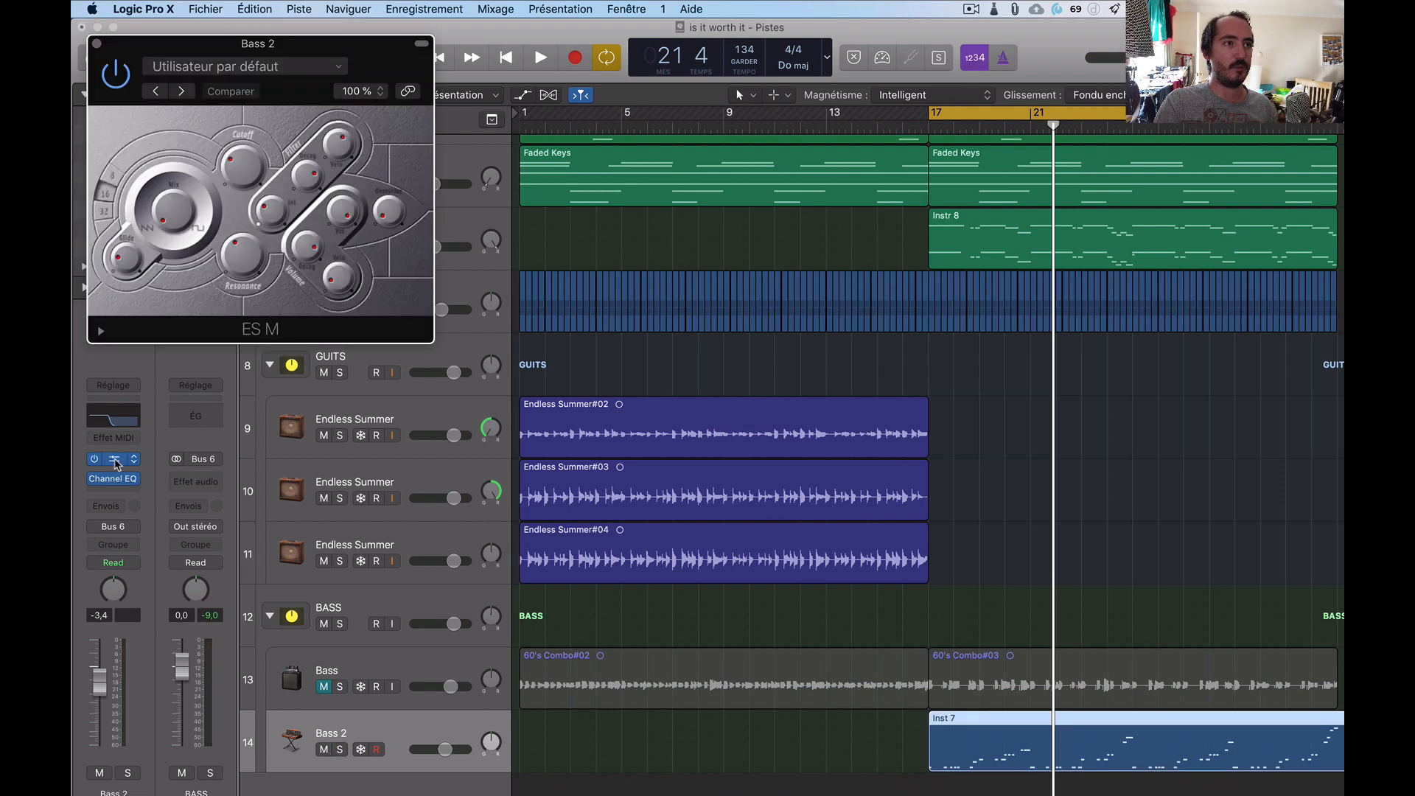
left_click_drag(361, 45, 580, 92)
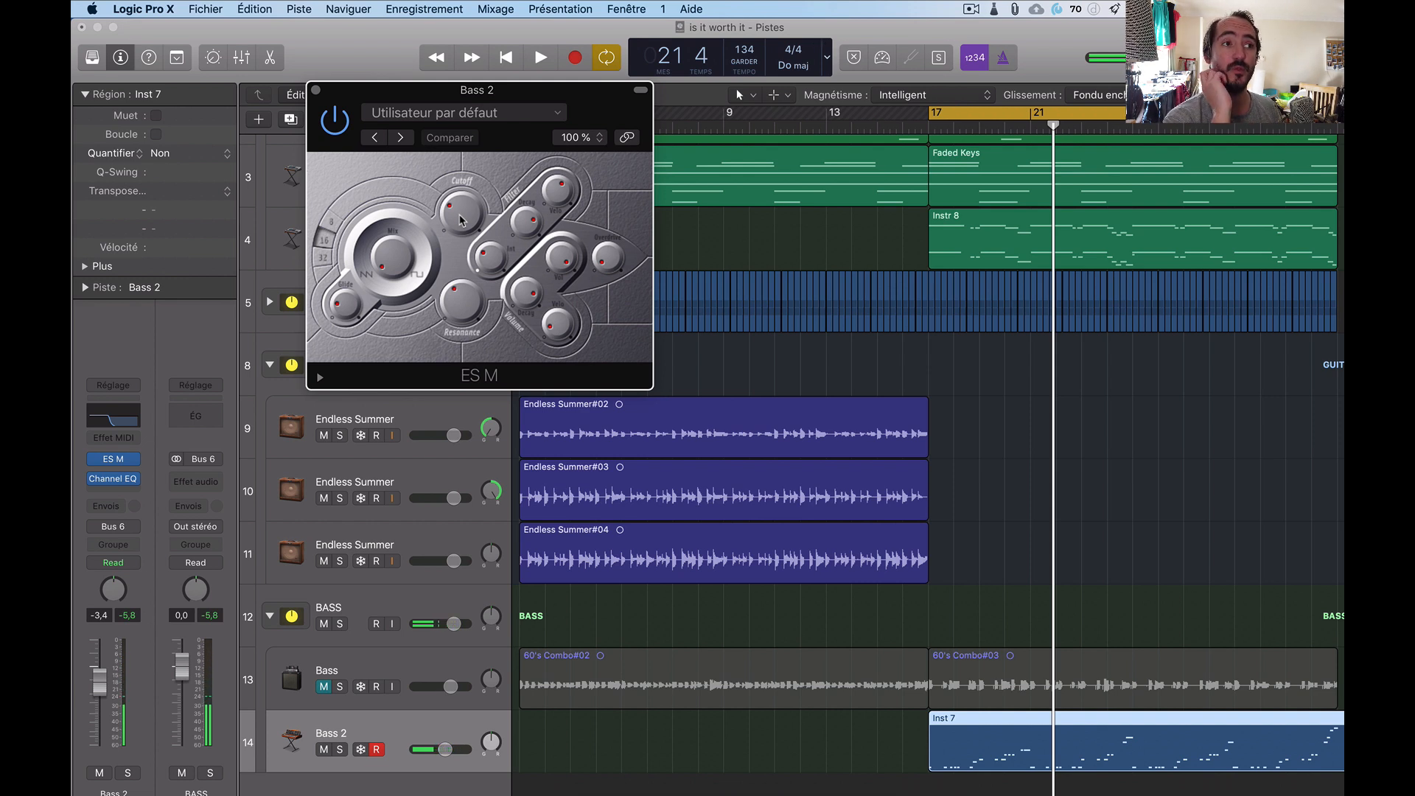
left_click(337, 229)
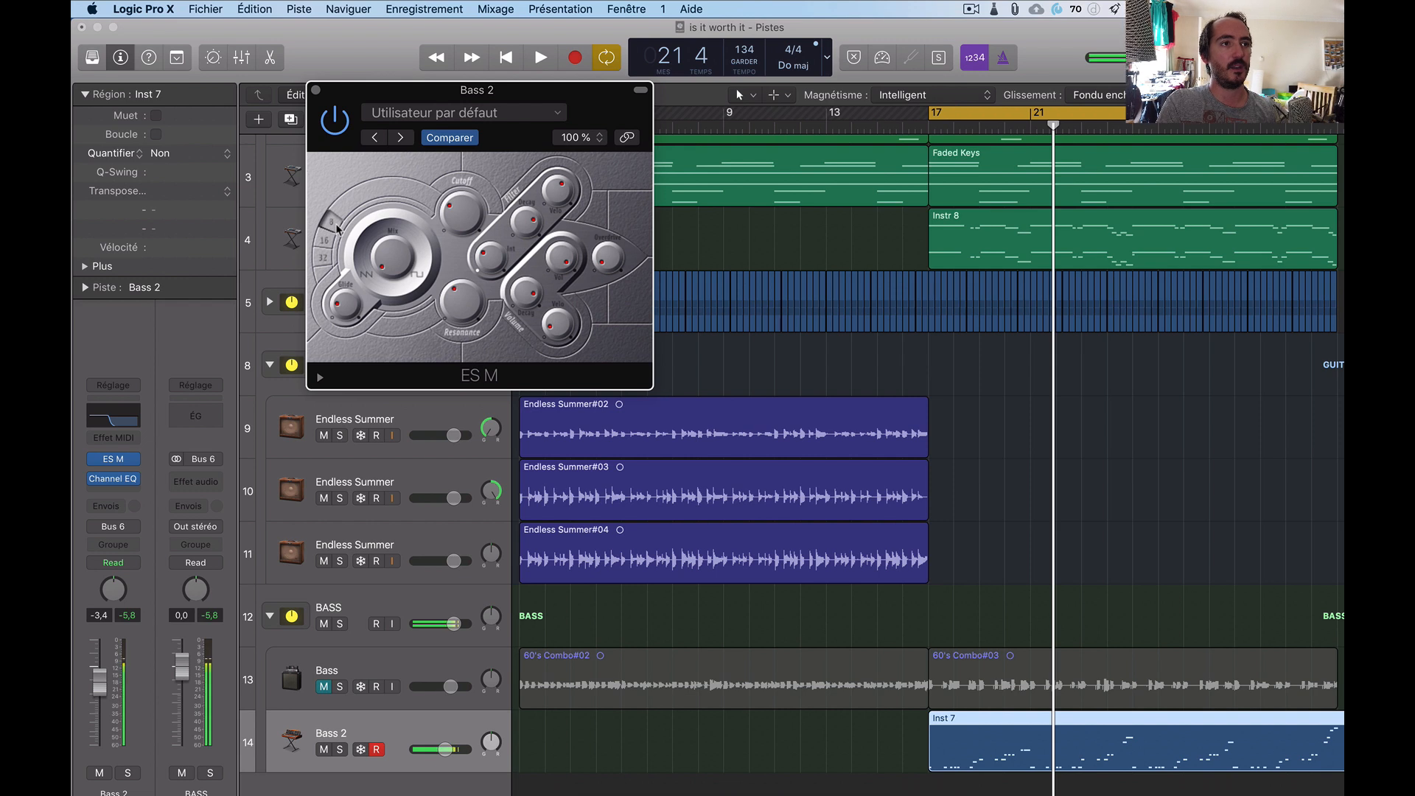
left_click(324, 262)
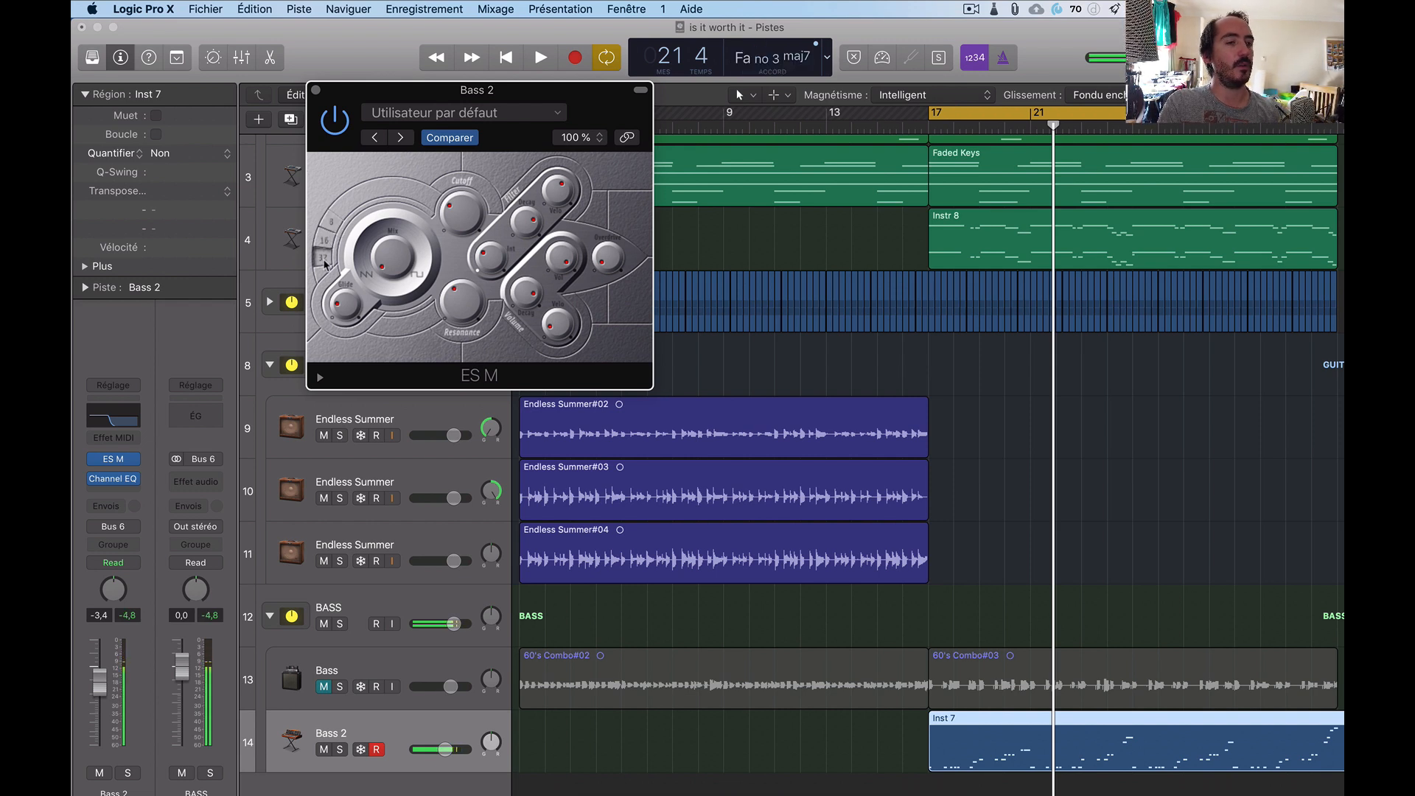
left_click(324, 245)
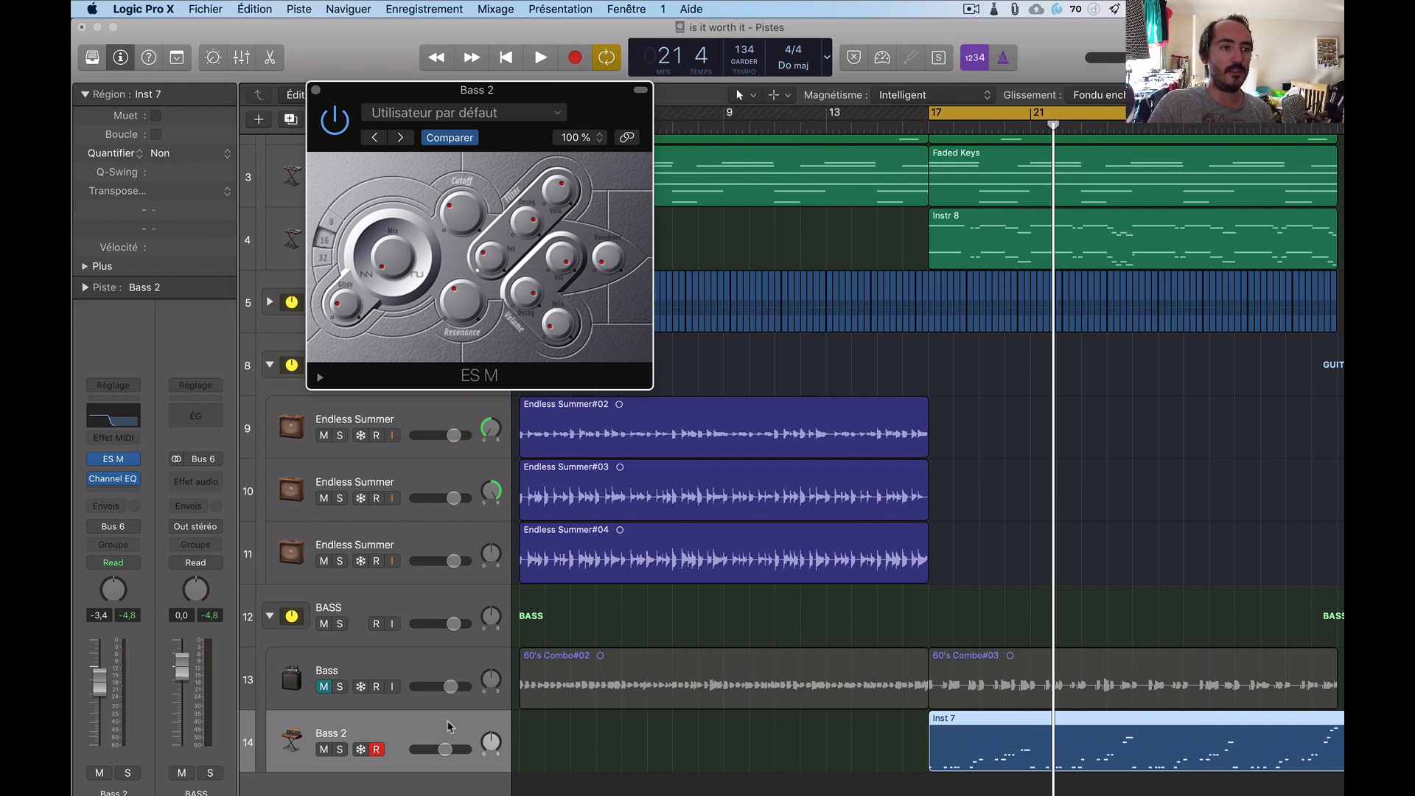
Lower the Bass 2 track's volume to -5.5 dB while the section plays, and stop playback
key("space")
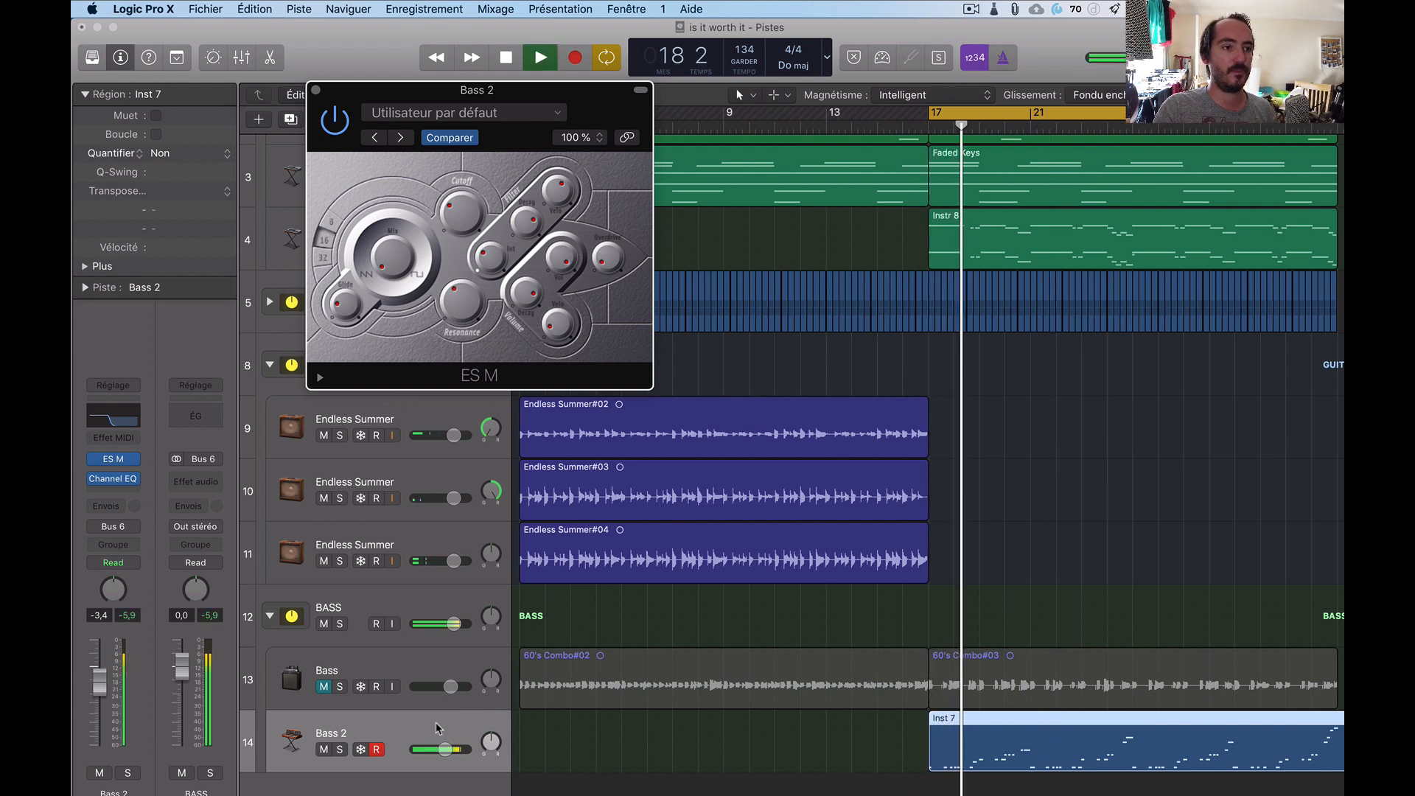
left_click_drag(103, 681, 100, 699)
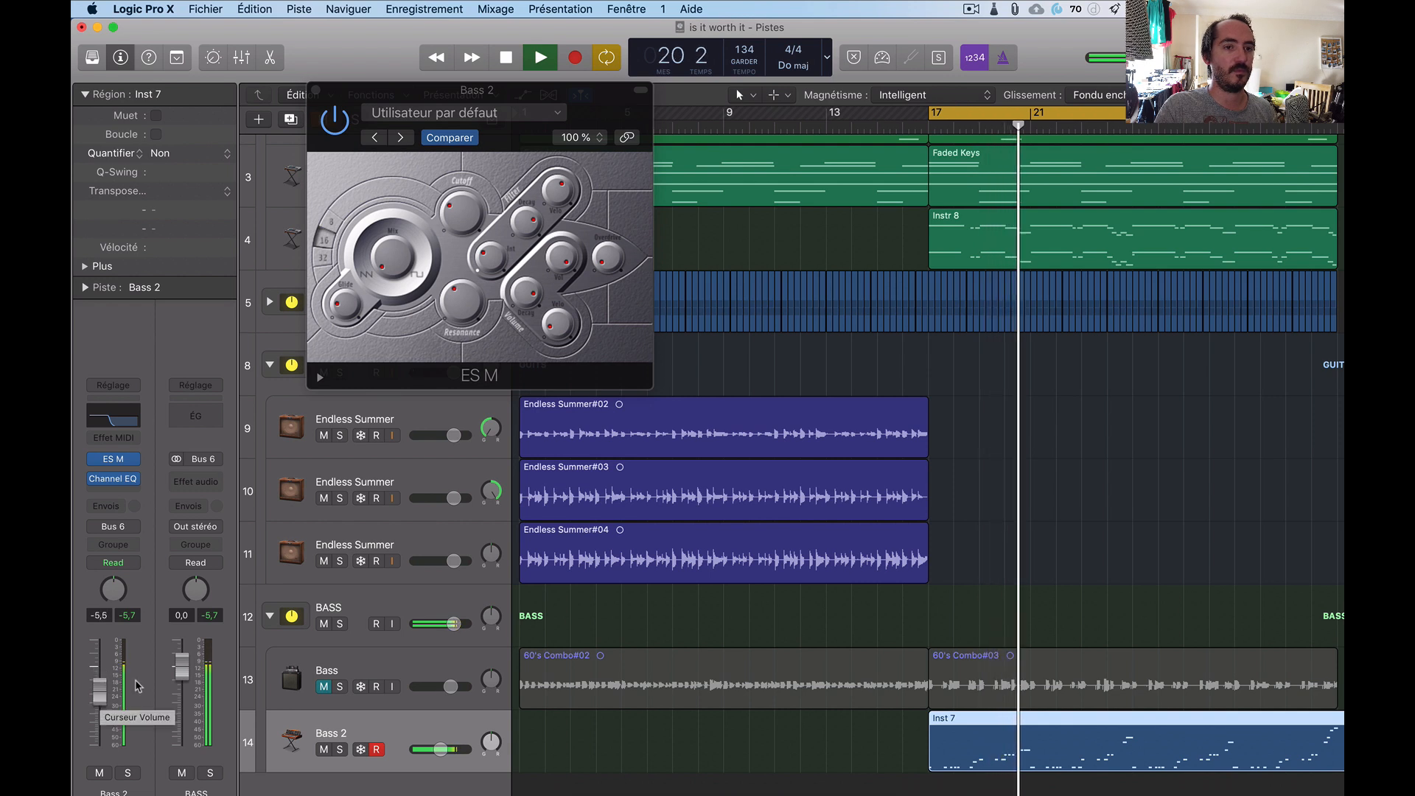
key("space")
Mute Bass 2, unmute Bass, and listen to the Bass track with cycle mode turned off
left_click(324, 749)
left_click(325, 687)
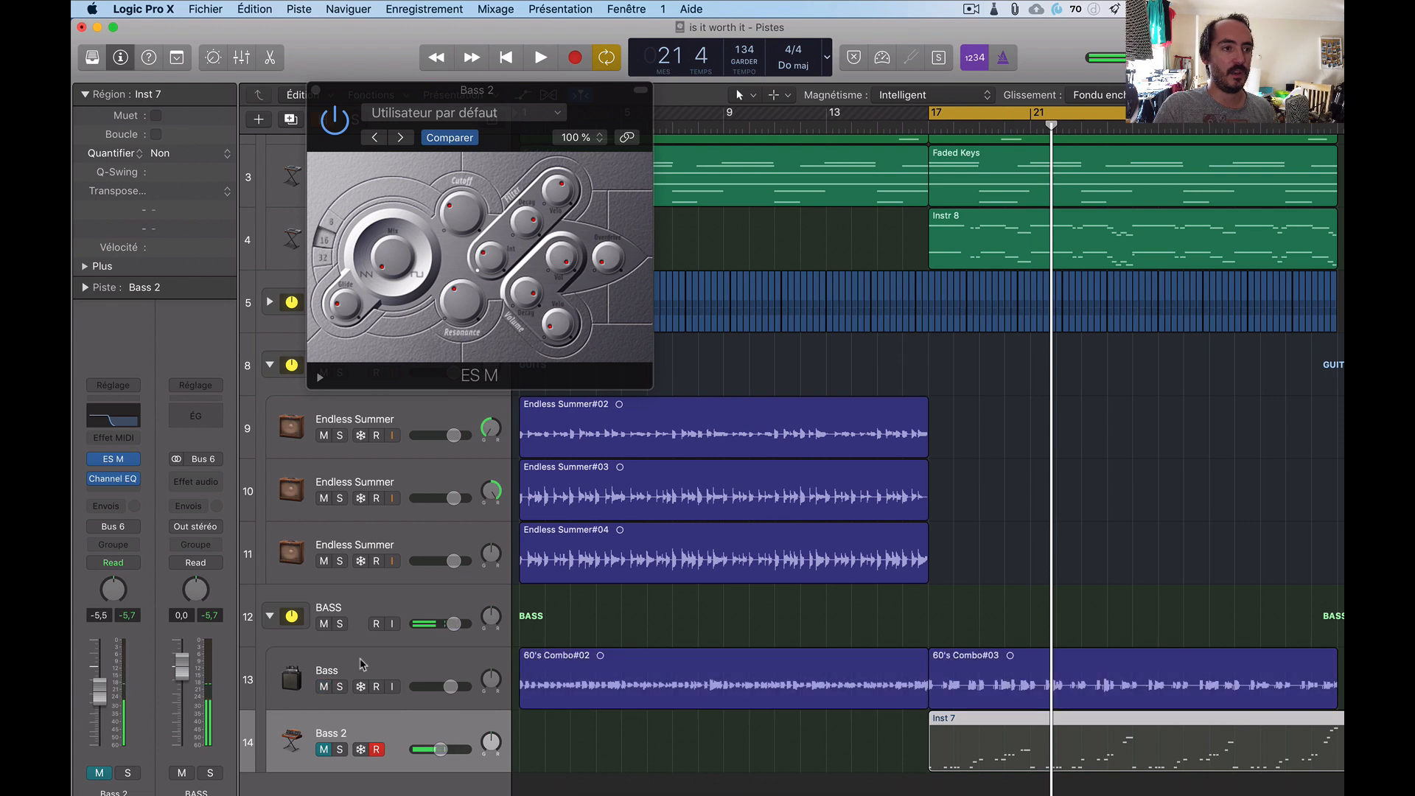
key("c")
key("space")
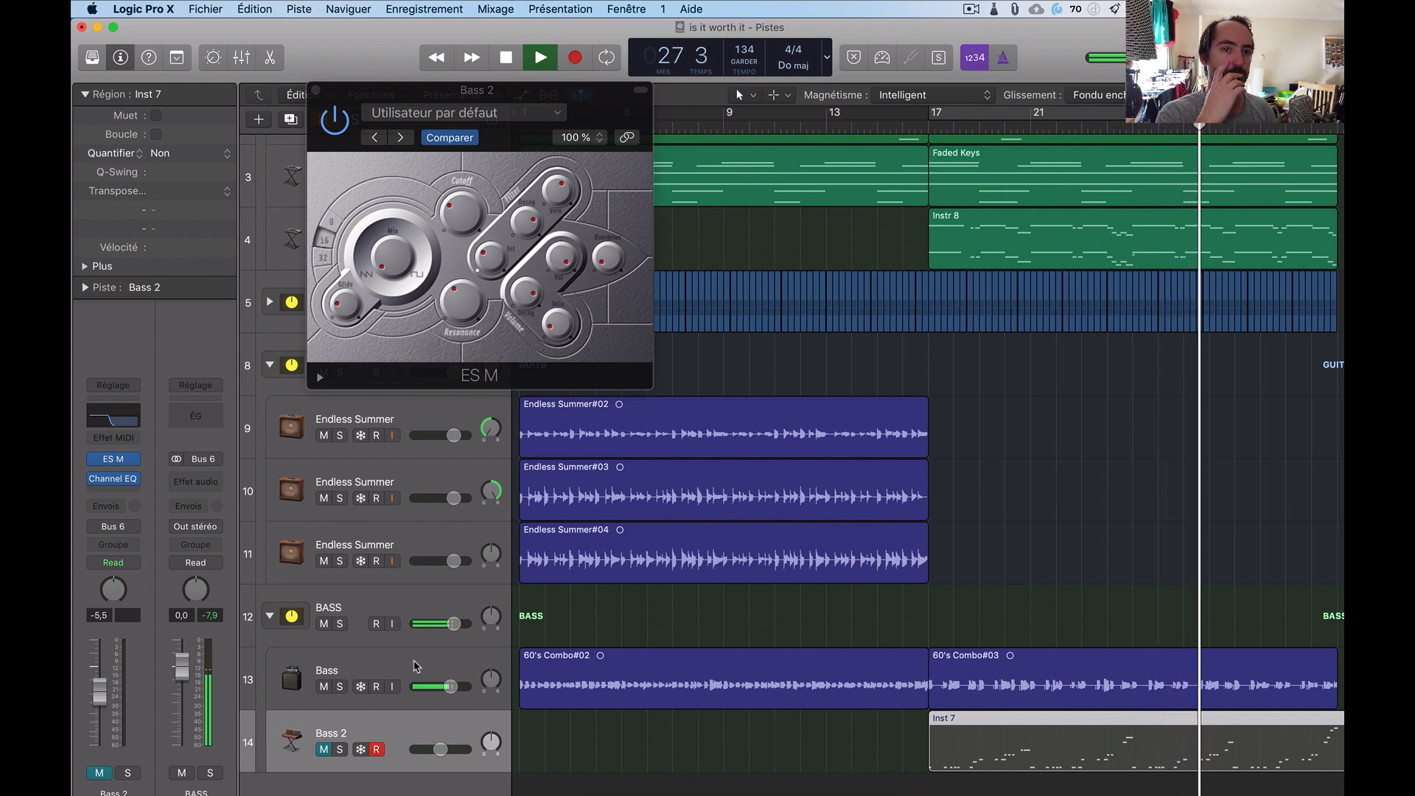
key("space")
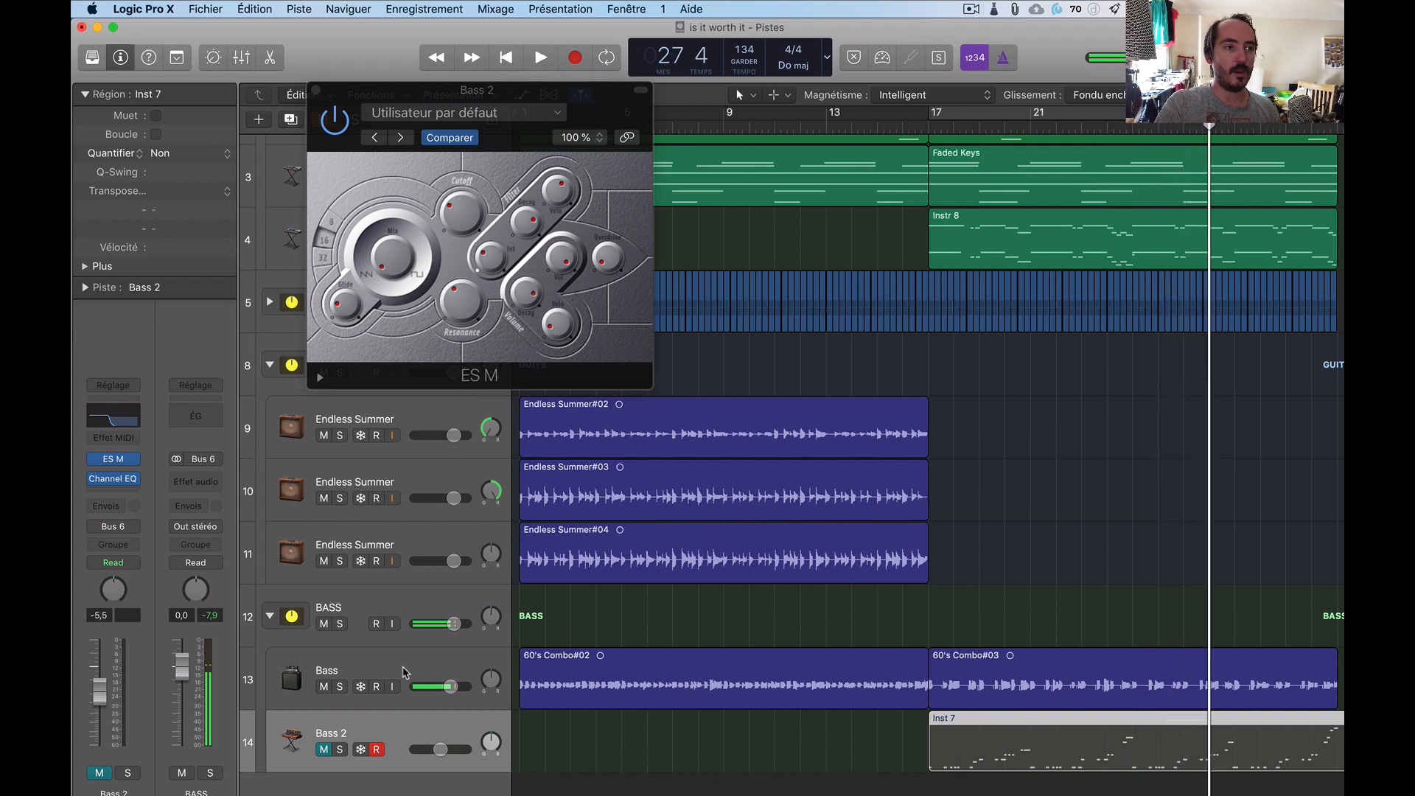
Unmute the Bass 2 track and zoom in on its Inst 7 region
left_click(324, 749)
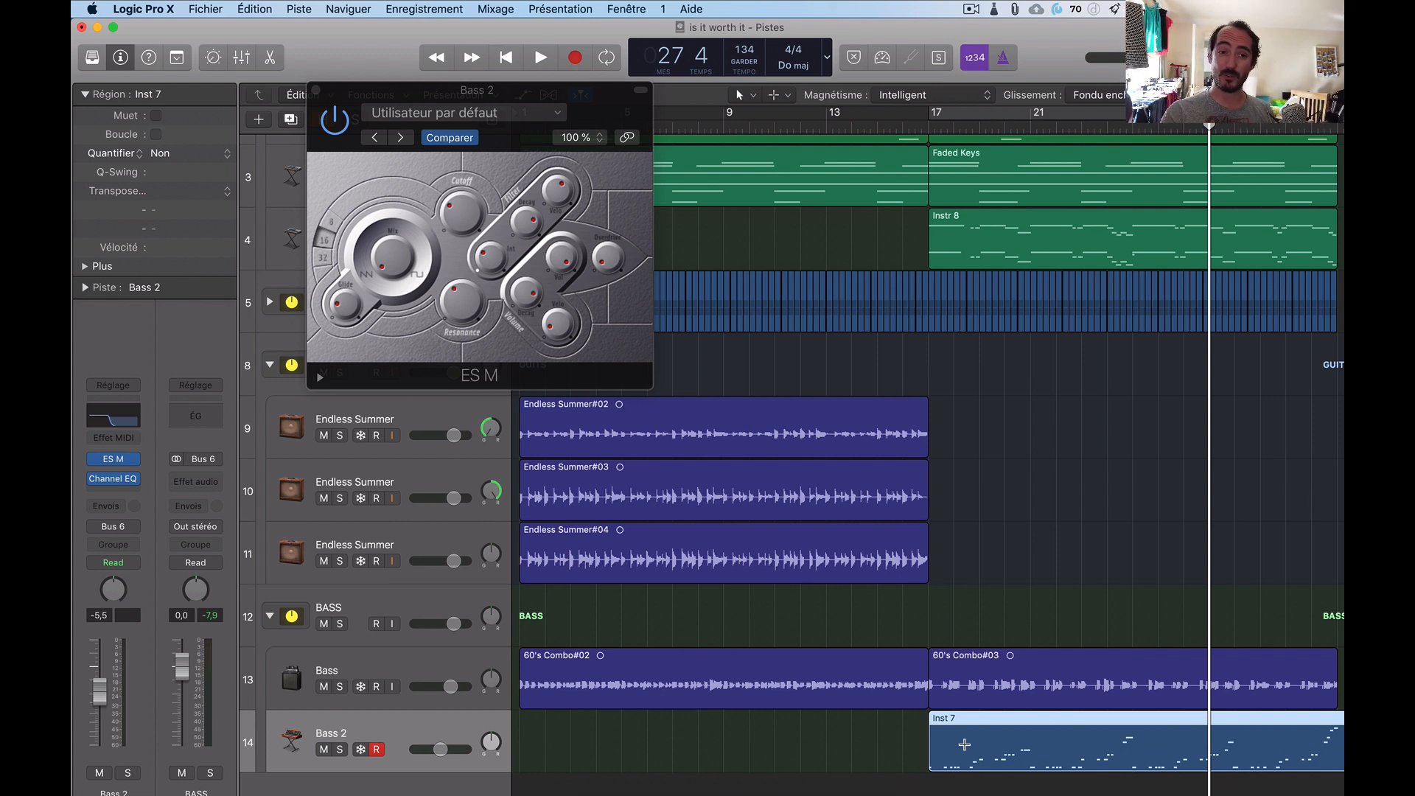
left_click(1004, 664)
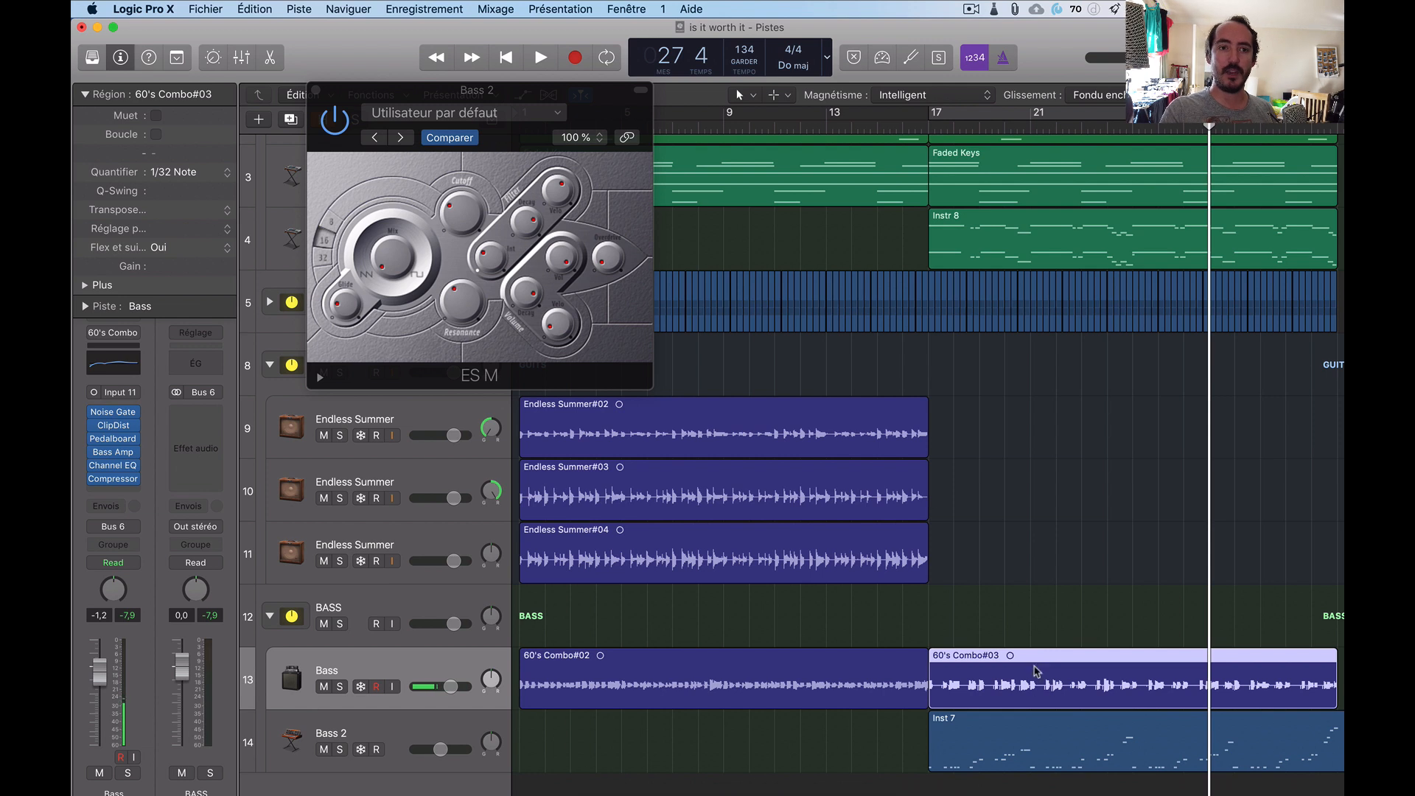
left_click(1038, 731)
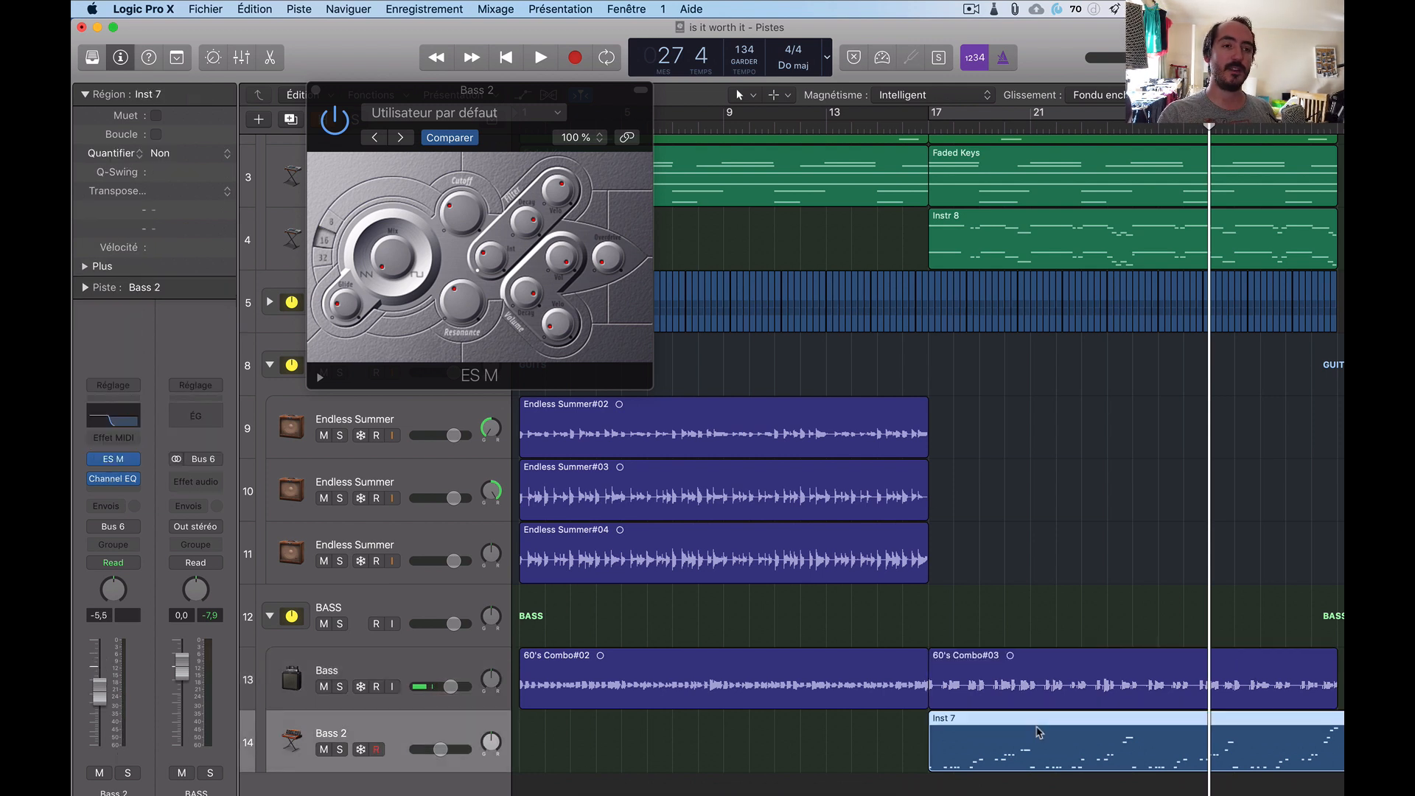
key("z")
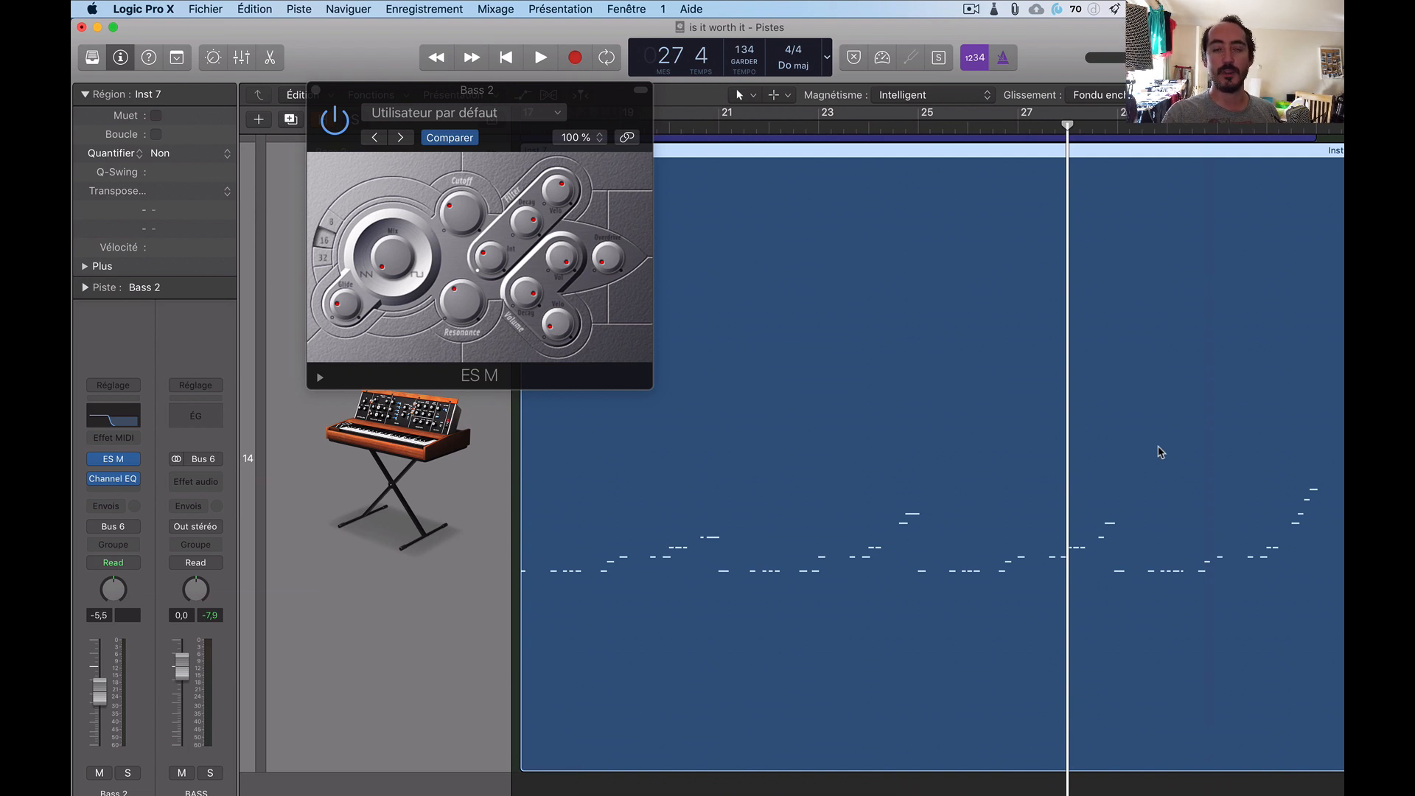
Place the playhead at bar 16, just before the Inst 7 region, close the ES M window, and return to the full arrangement view
scroll(1161, 452, "left", 6)
left_click(795, 161)
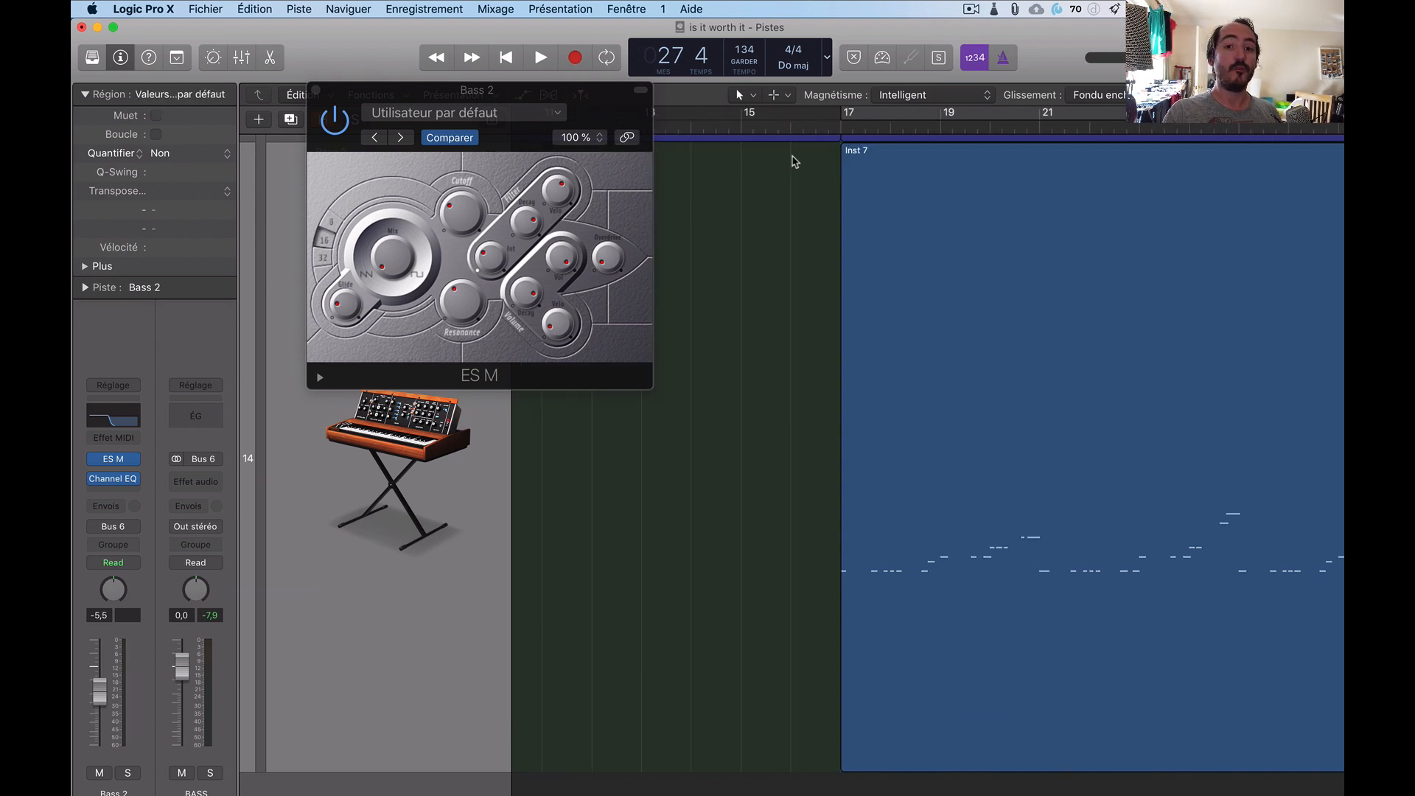
left_click(803, 126)
left_click(316, 90)
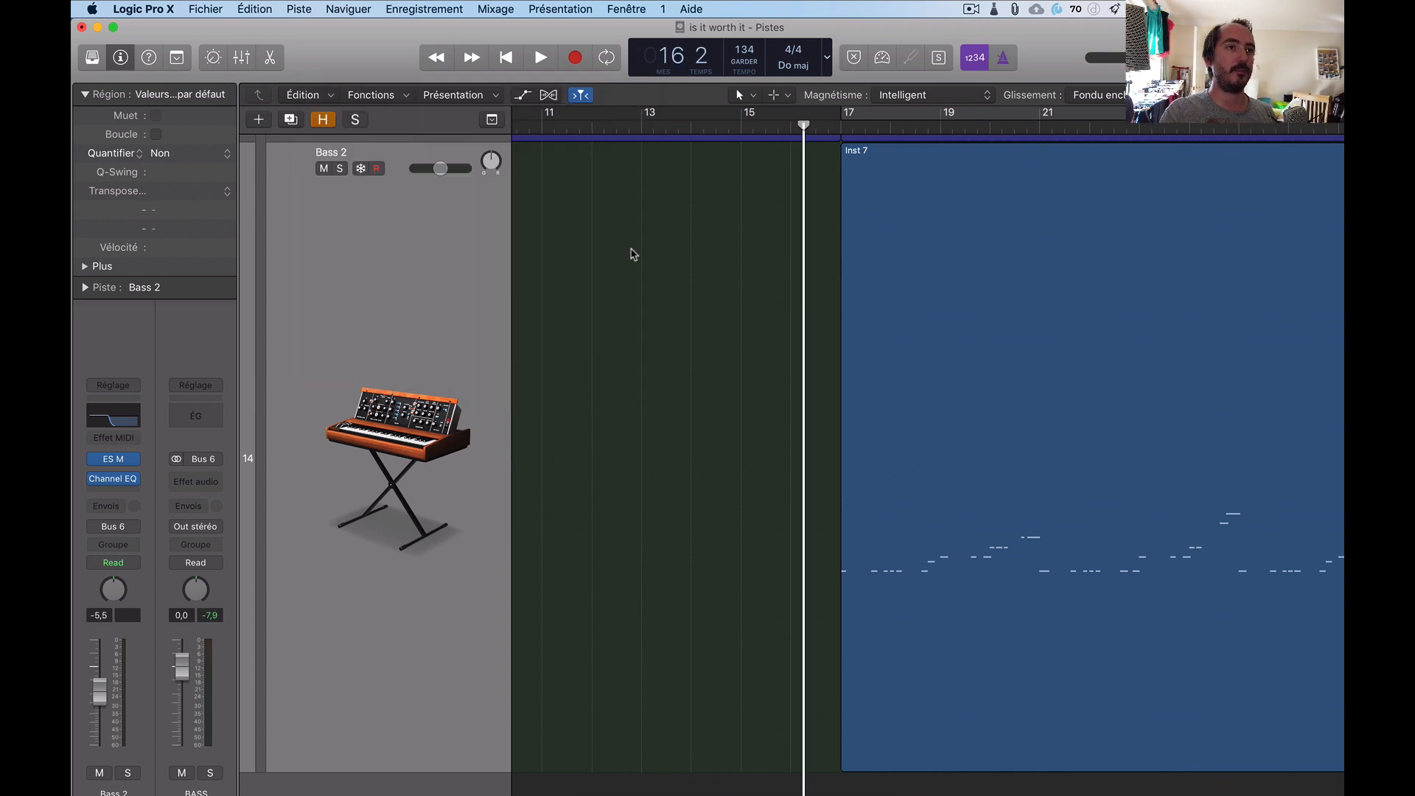
key("z")
Play the transition into the second section with Bass 2 muted, unmute it during playback, and stop
left_click(323, 769)
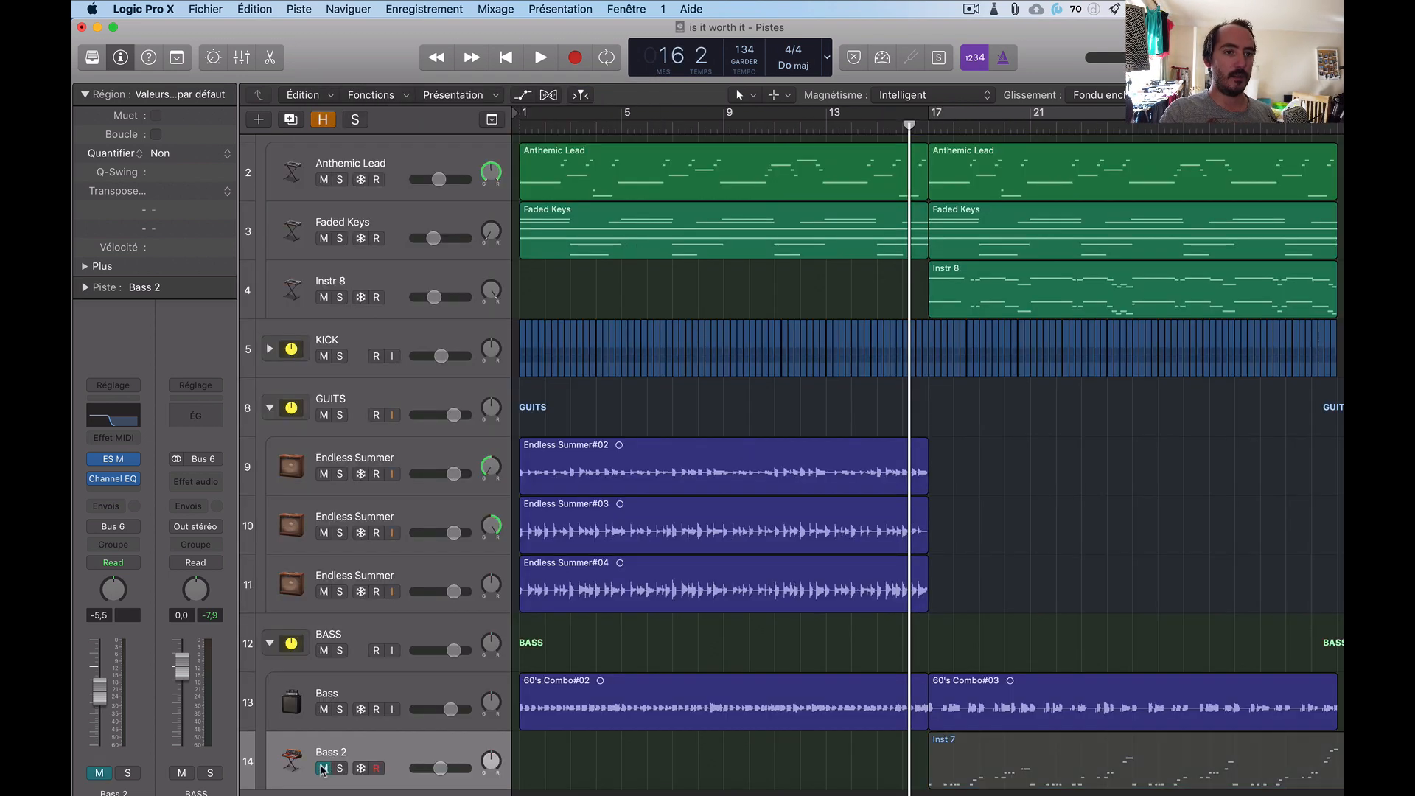
key("space")
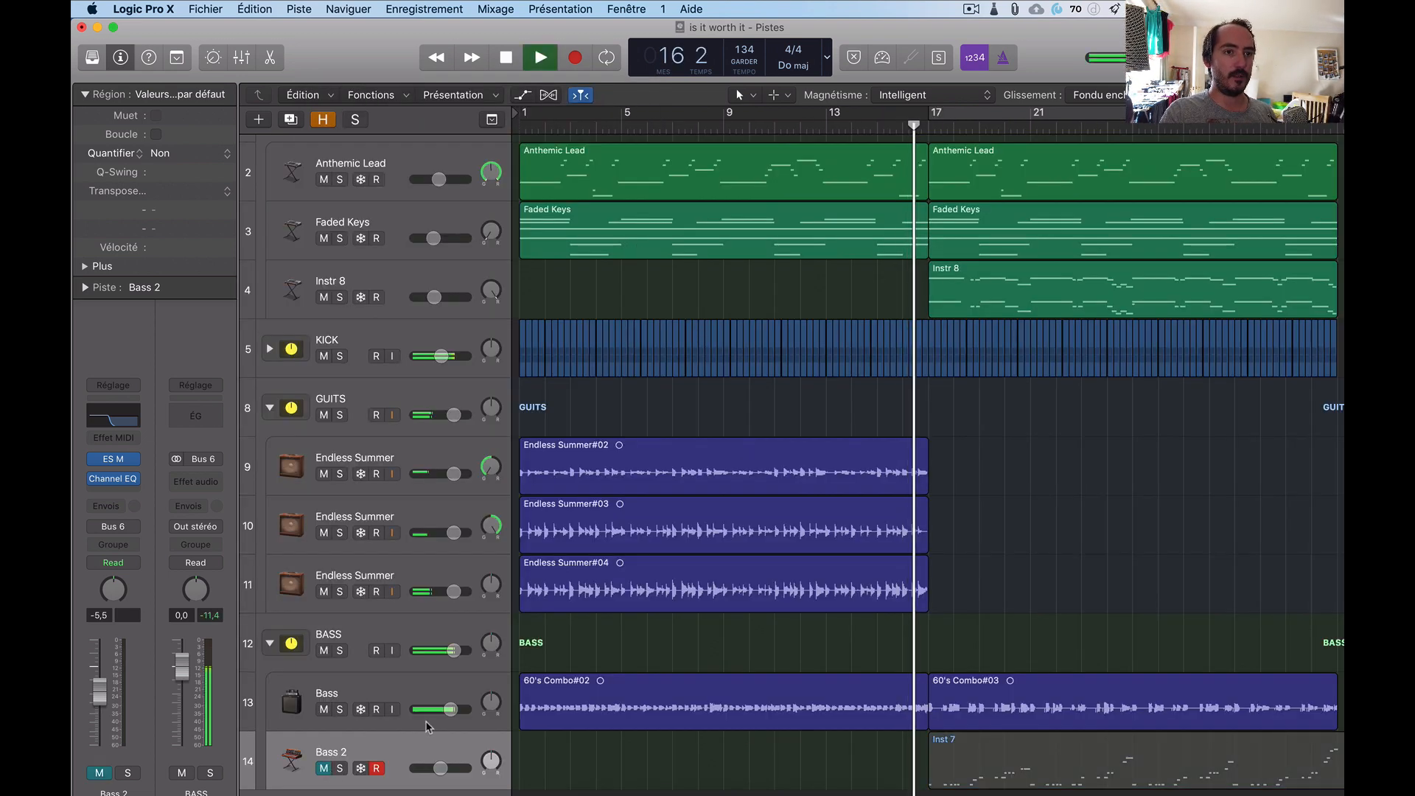
left_click(325, 769)
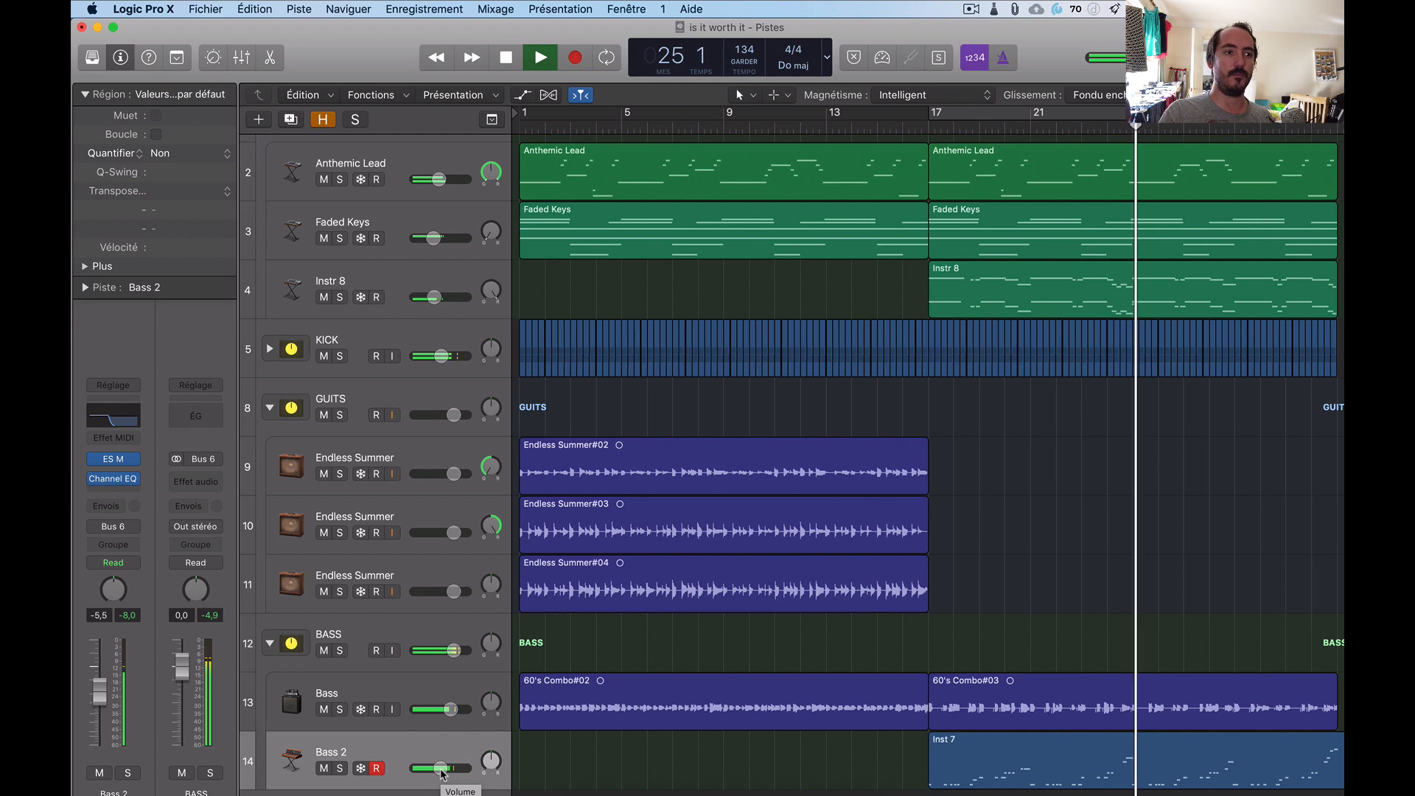
key("space")
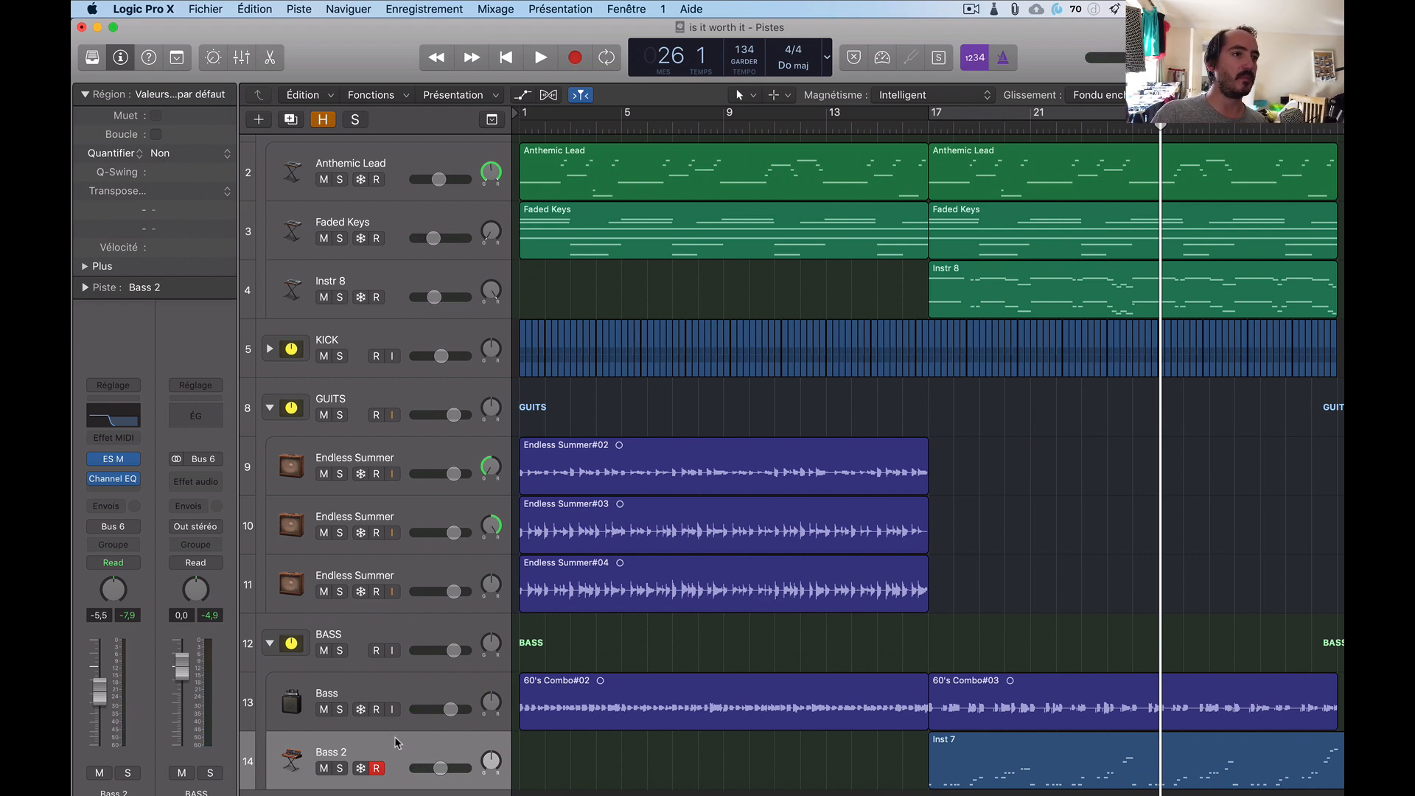
Open the Channel EQ on Bass 2, listen to the track soloed, and turn solo off and close the EQ
left_click(109, 423)
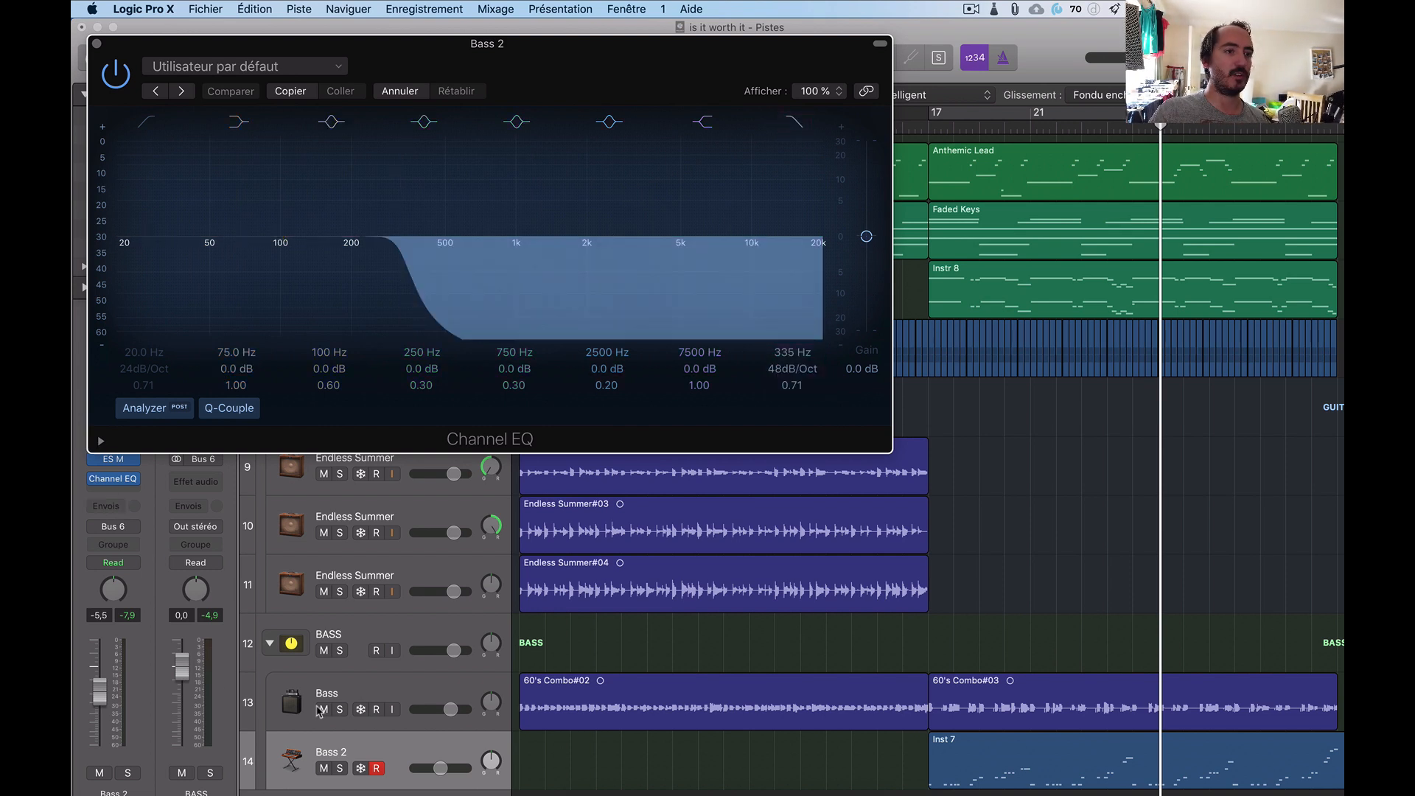
left_click(339, 768)
mouse_move(96, 479)
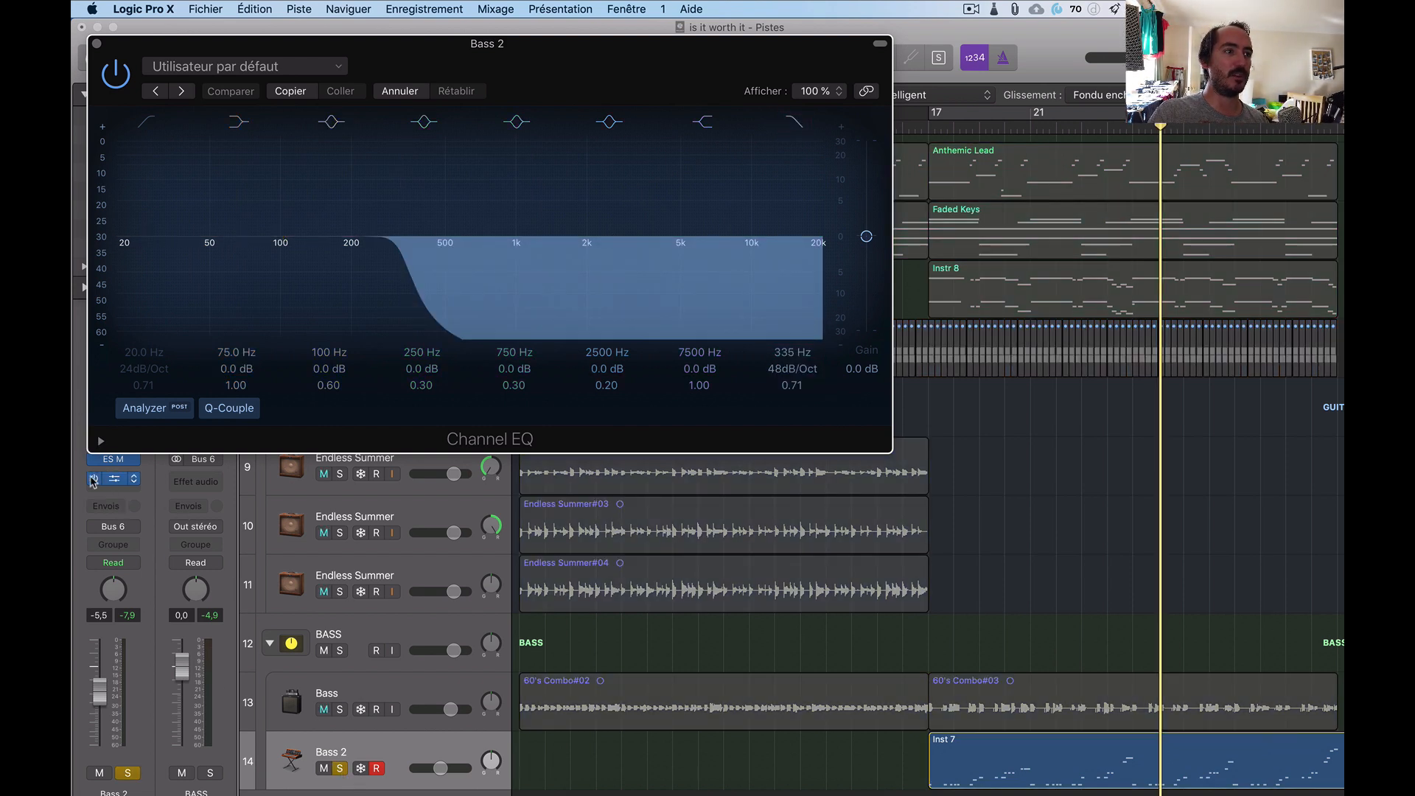
key("space")
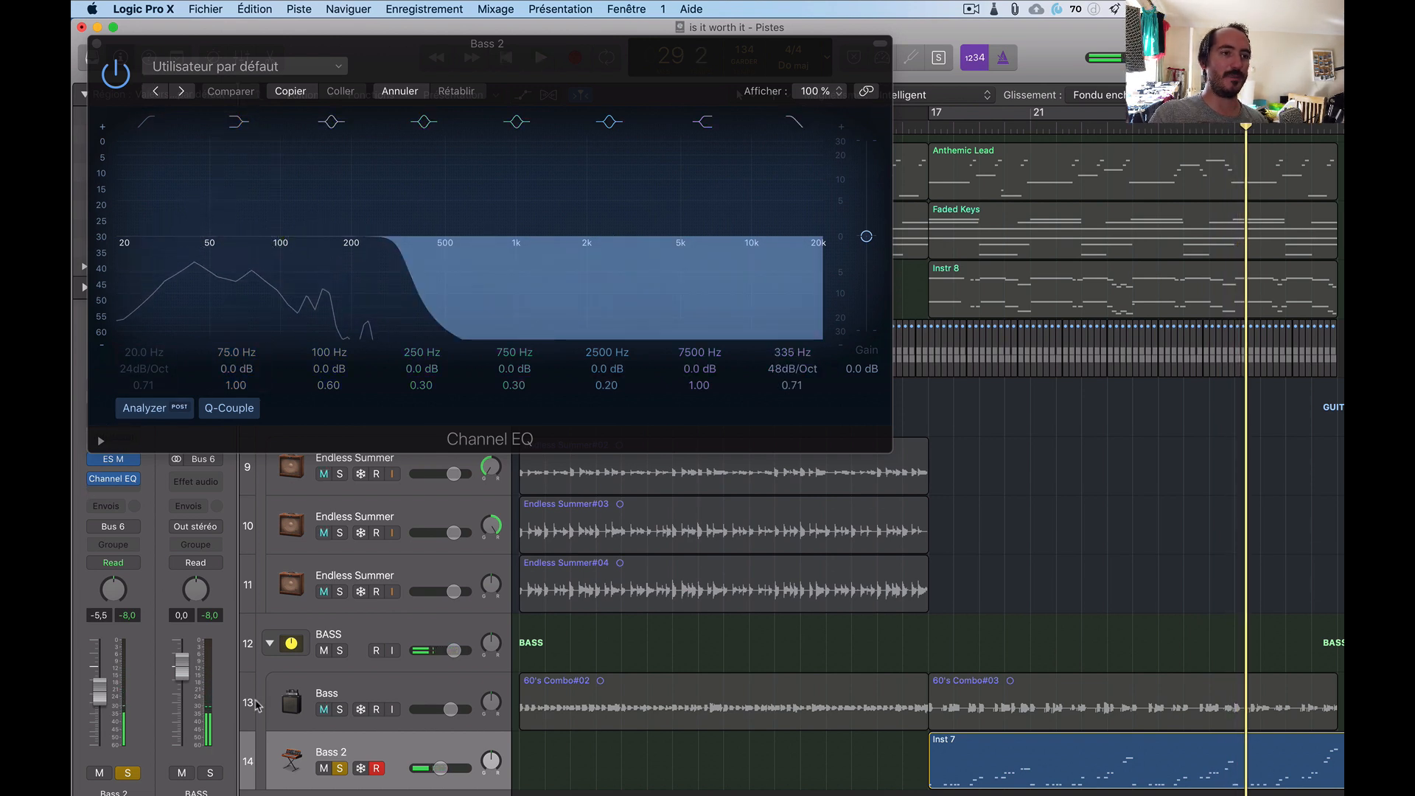
left_click(340, 768)
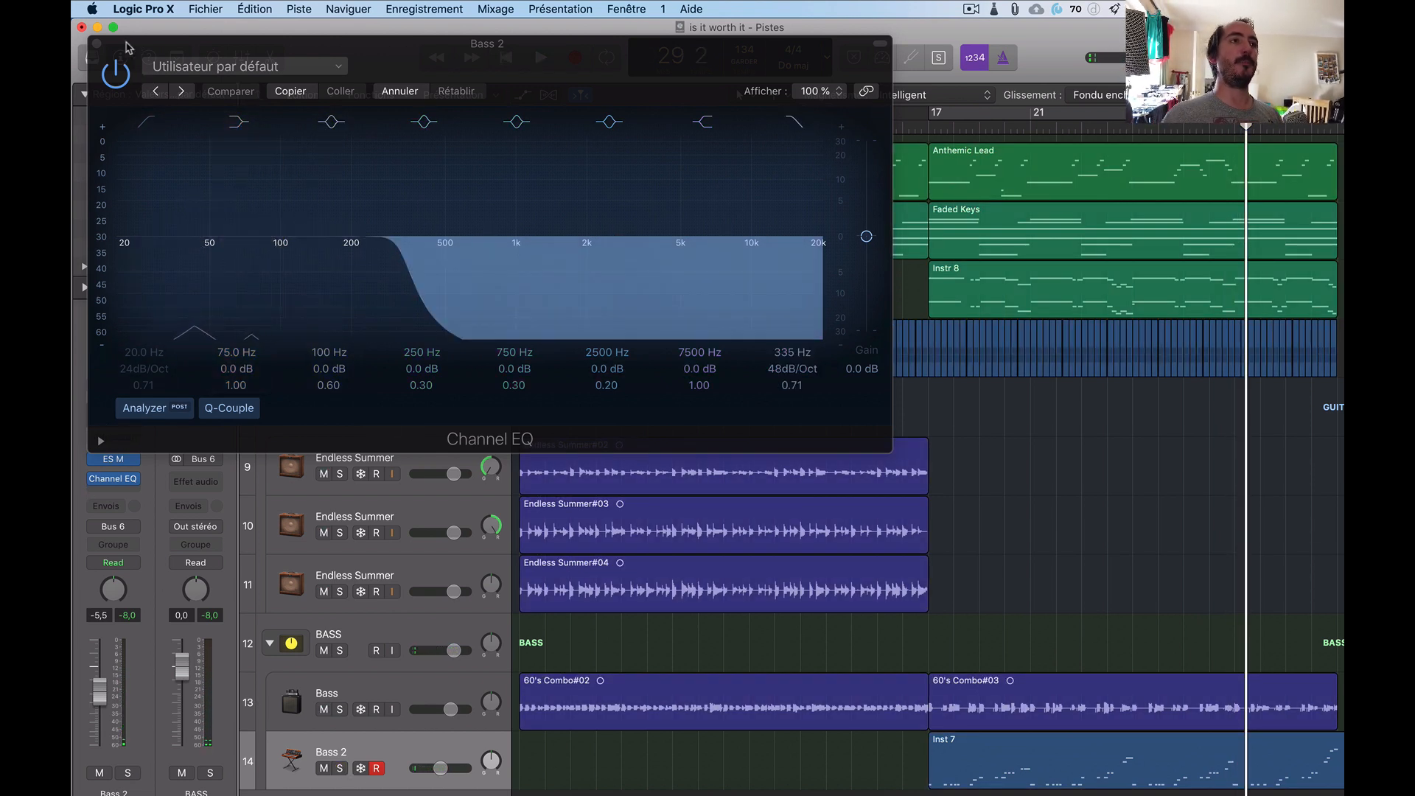
left_click(97, 43)
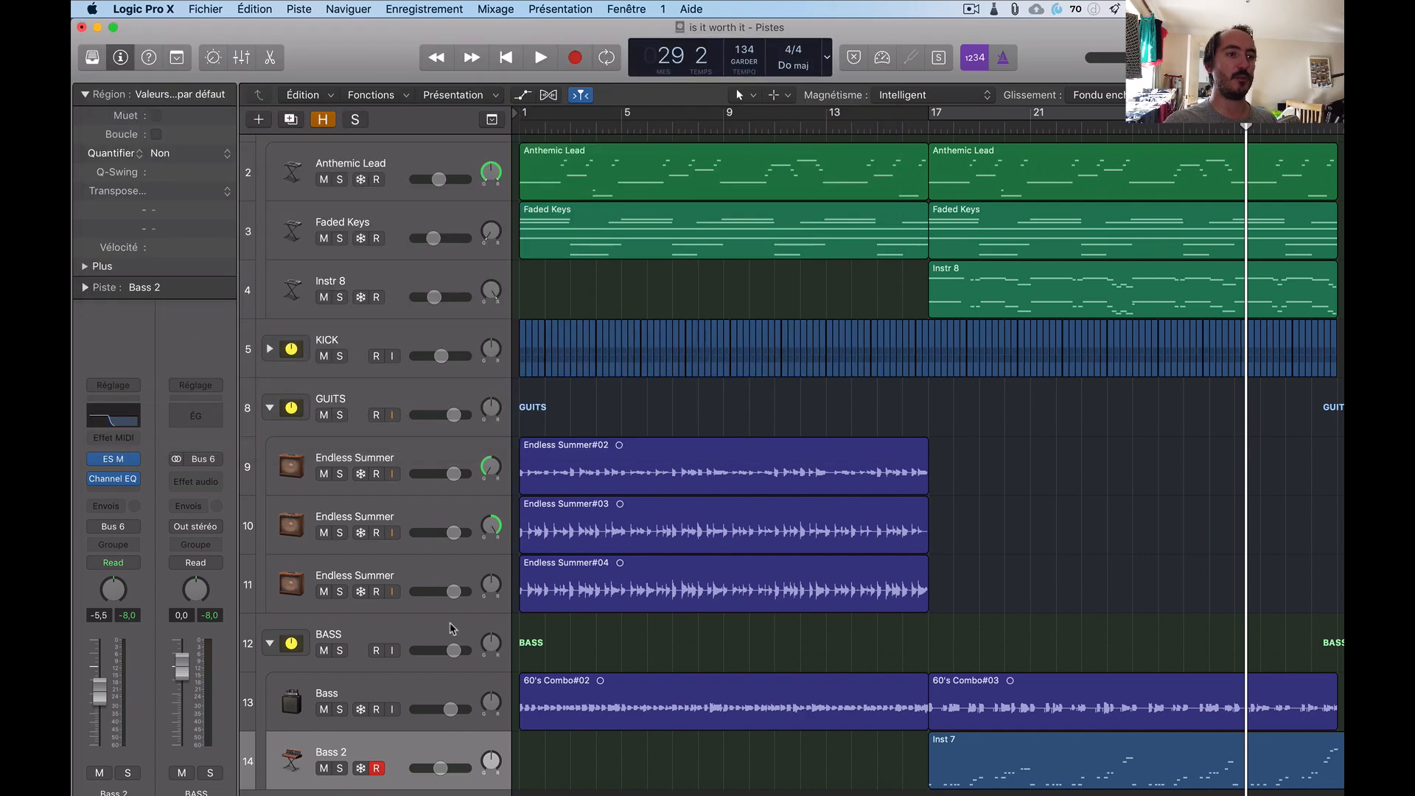
Lower the Bass and Bass 2 volumes together during playback, bringing Bass 2 to -7.4 dB, and reselect Bass 2 alone
left_click(438, 696)
left_click(455, 746, "shift")
key("space")
left_click_drag(451, 710, 446, 711)
left_click(453, 750)
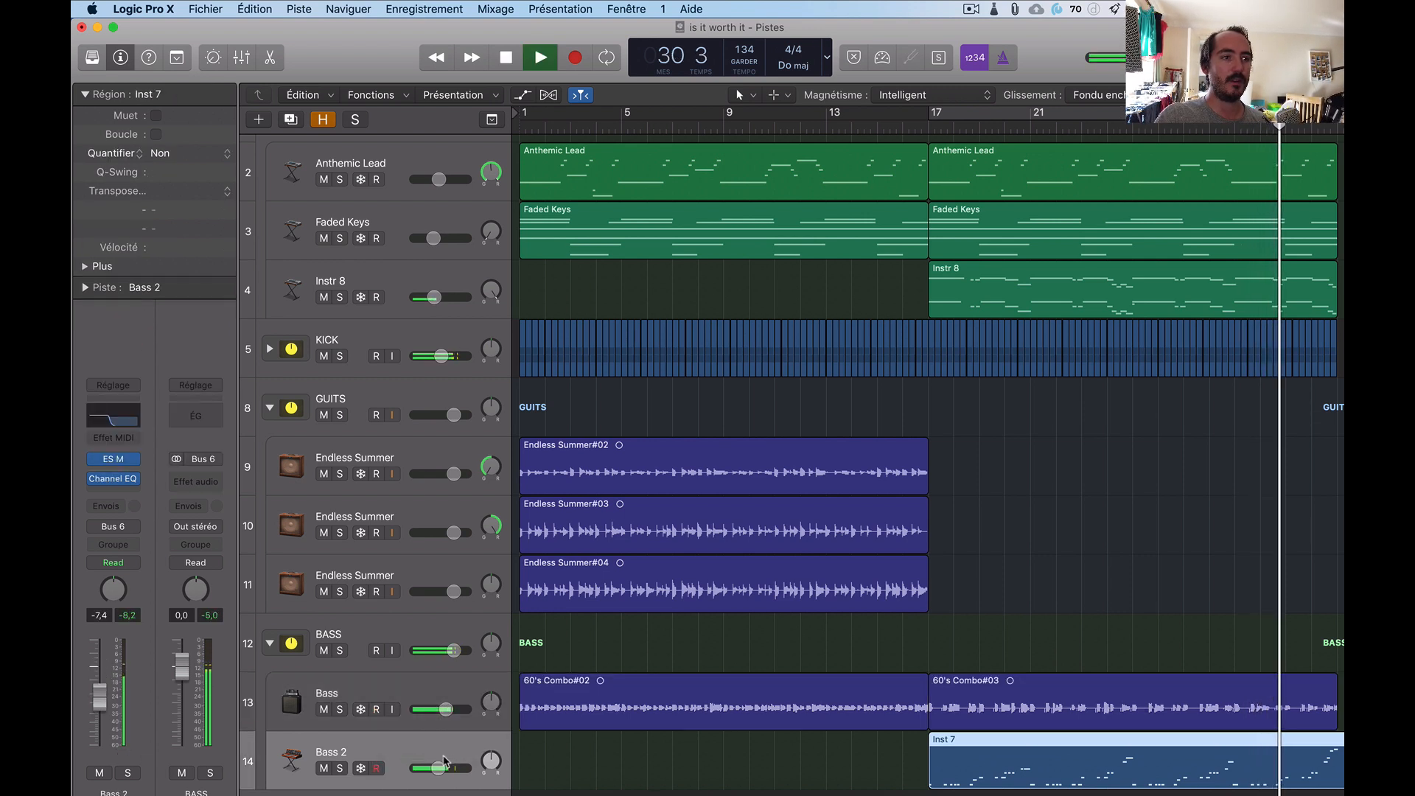
Silence Bass 2 while trimming the Bass level slightly, and bring Bass 2 back up to -8.0 dB with cycle mode on
left_click_drag(439, 768, 205, 775)
mouse_move(445, 710)
left_mouse_down()
mouse_move(414, 710)
mouse_move(443, 709)
left_mouse_up()
key("c")
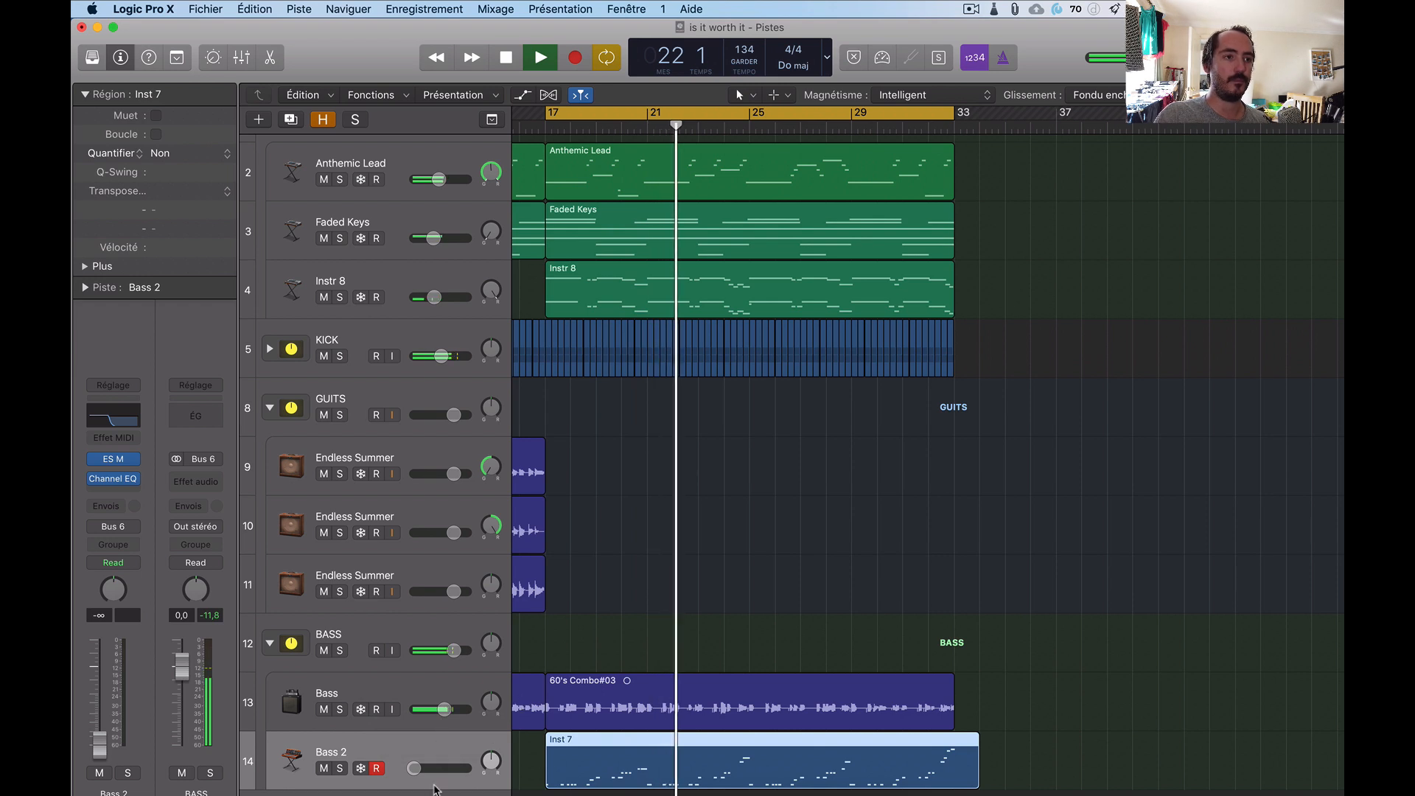
left_click_drag(416, 769, 497, 766)
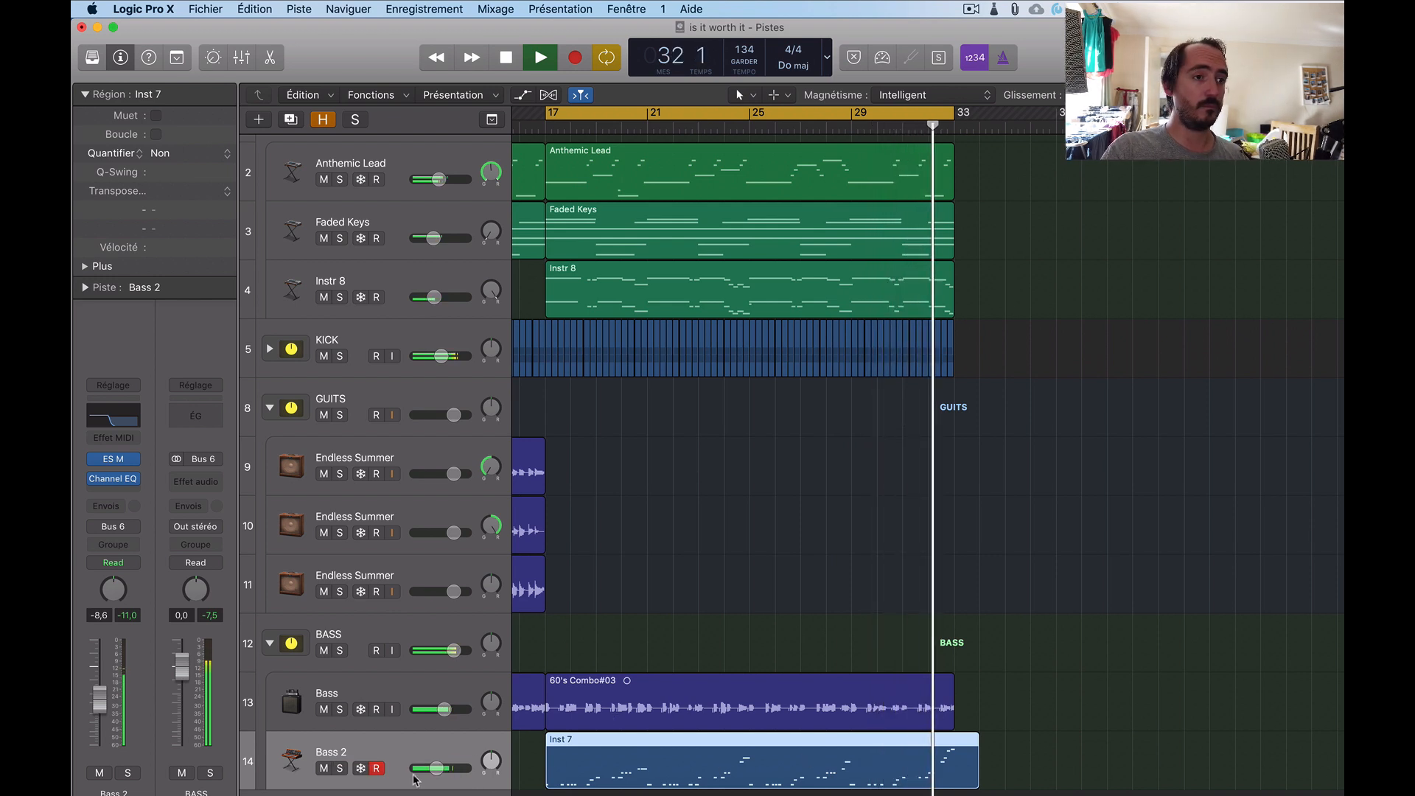
left_click_drag(436, 768, 439, 767)
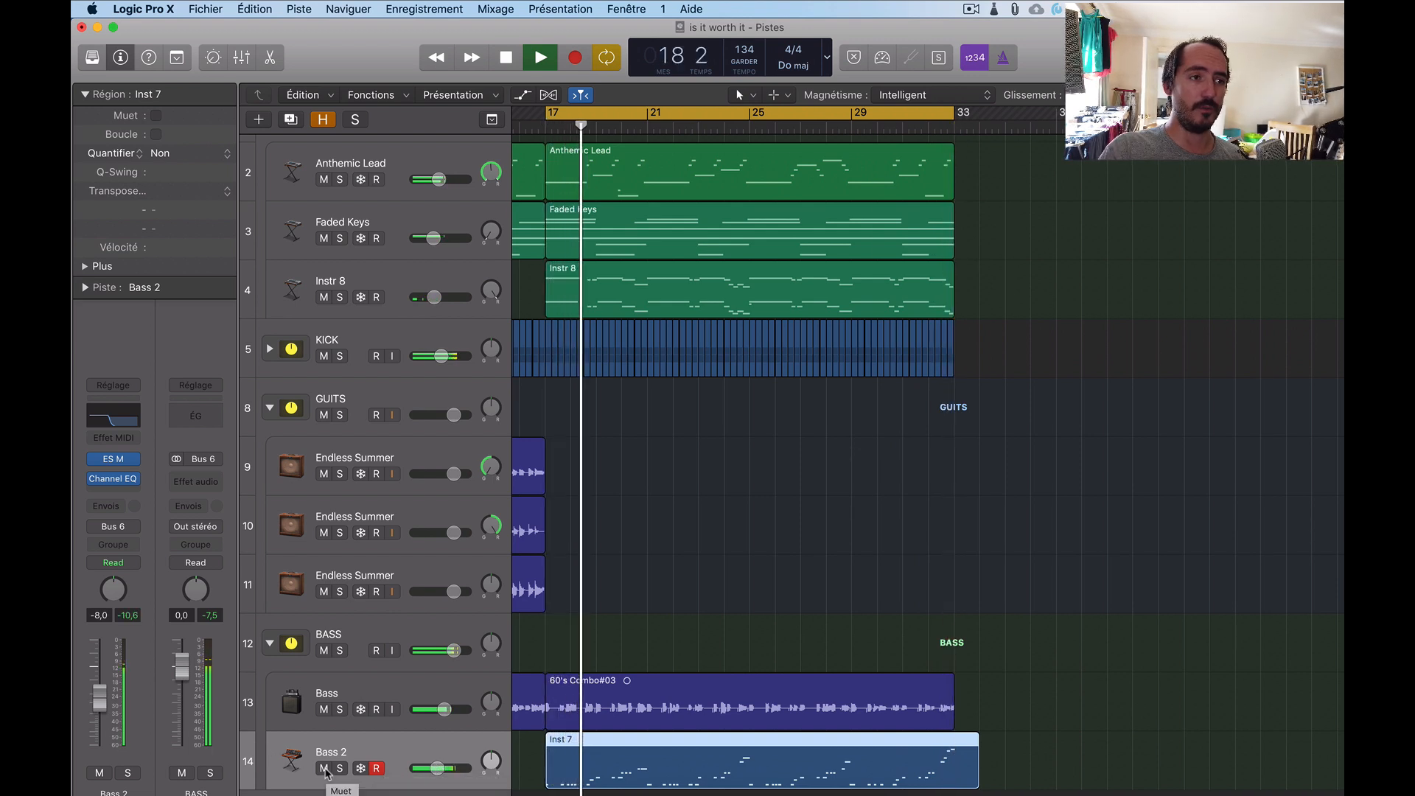
Compare the section with Bass 2 muted and unmuted, lower the Anthemic Lead volume to -9.6 dB, and stop playback
left_click(324, 768)
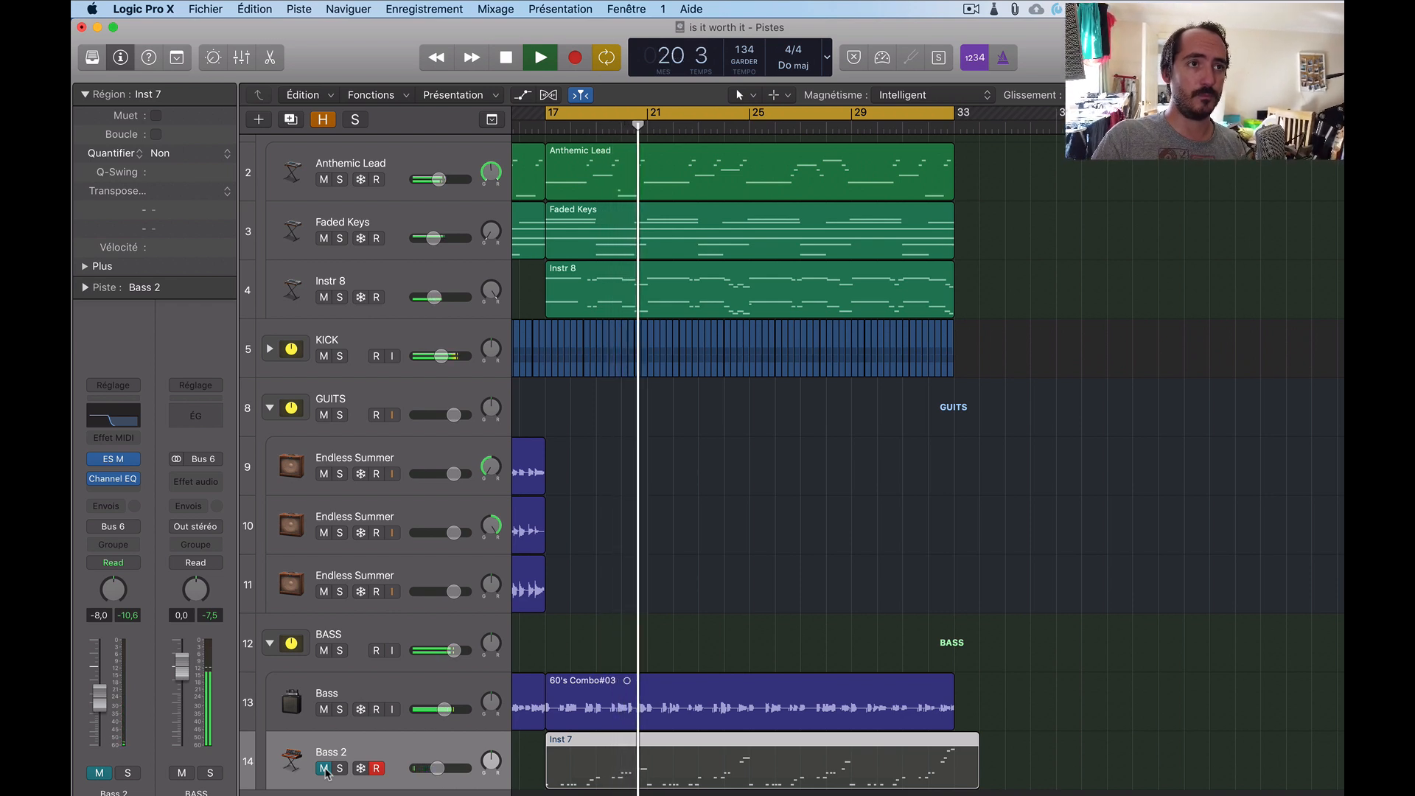
left_click(325, 769)
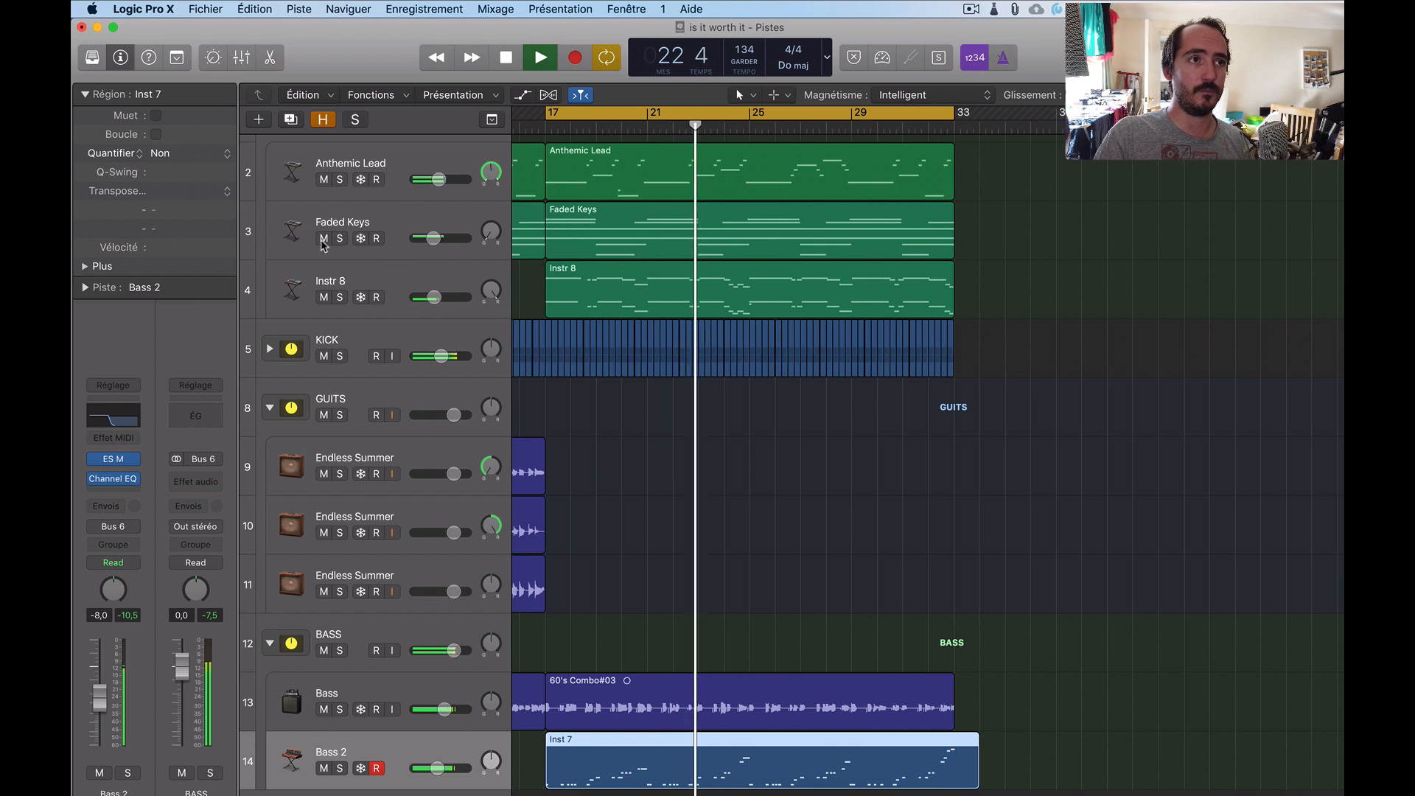
left_click_drag(441, 179, 436, 179)
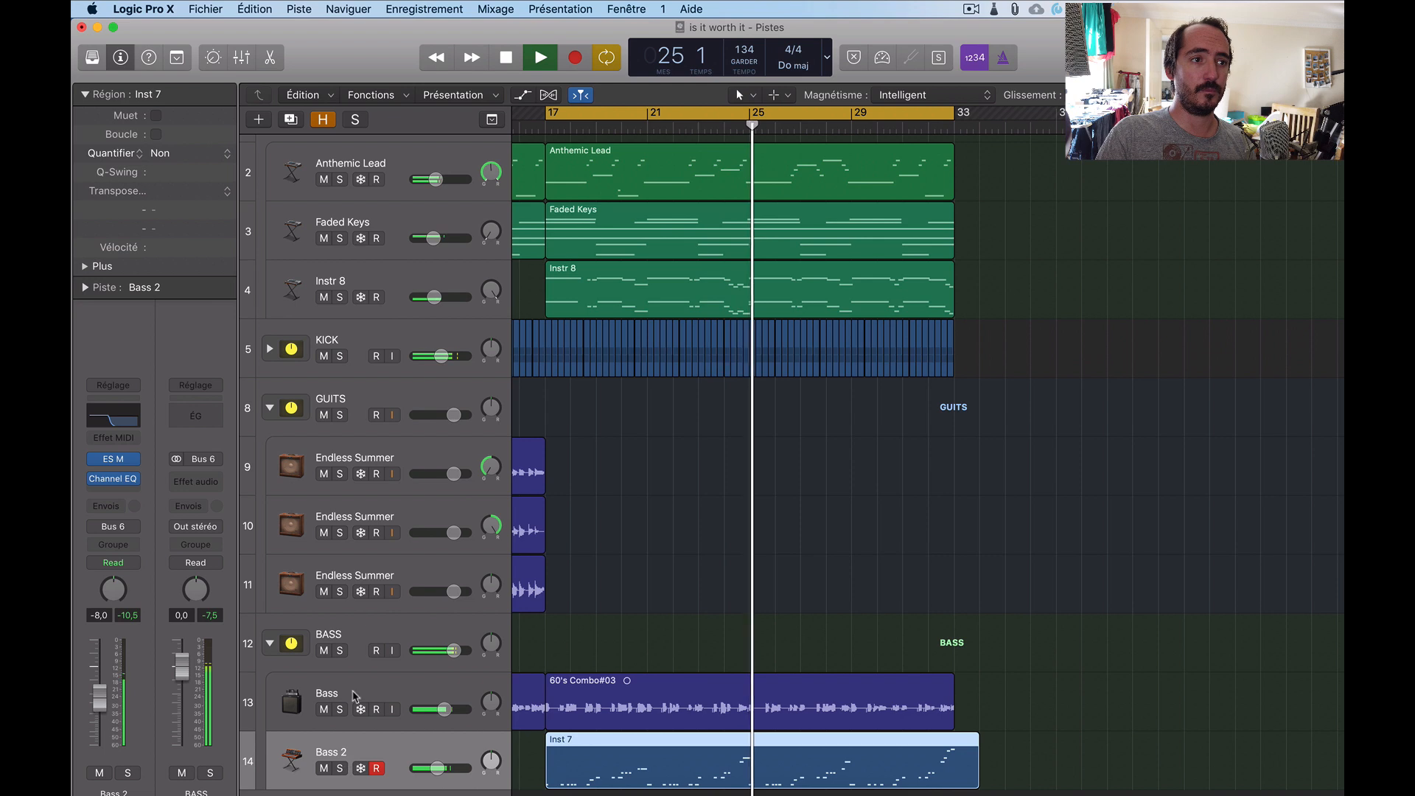
key("space")
Mute the Anthemic Lead track and compare the section with Bass 2 muted and unmuted, stopping playback at the end
left_click(400, 161)
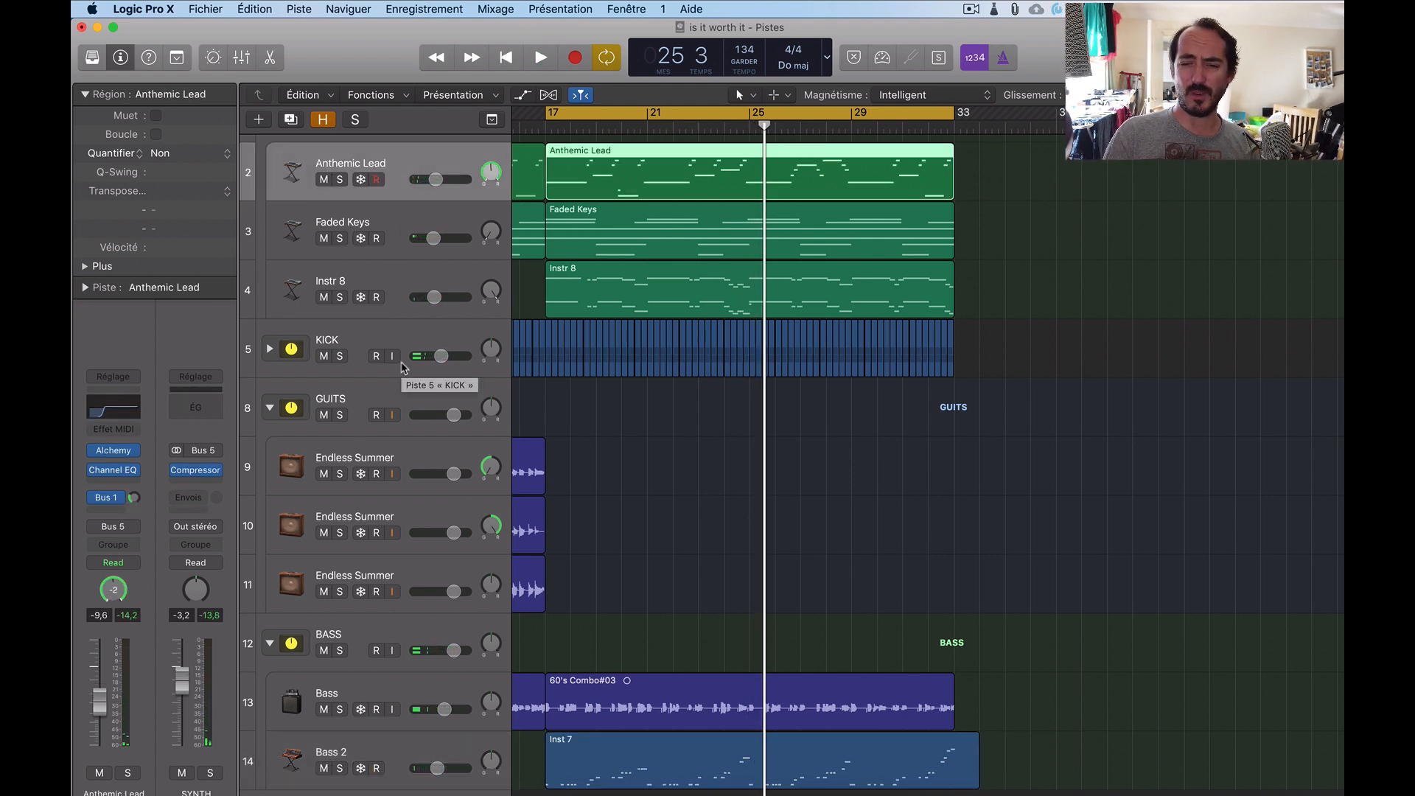
left_click(324, 179)
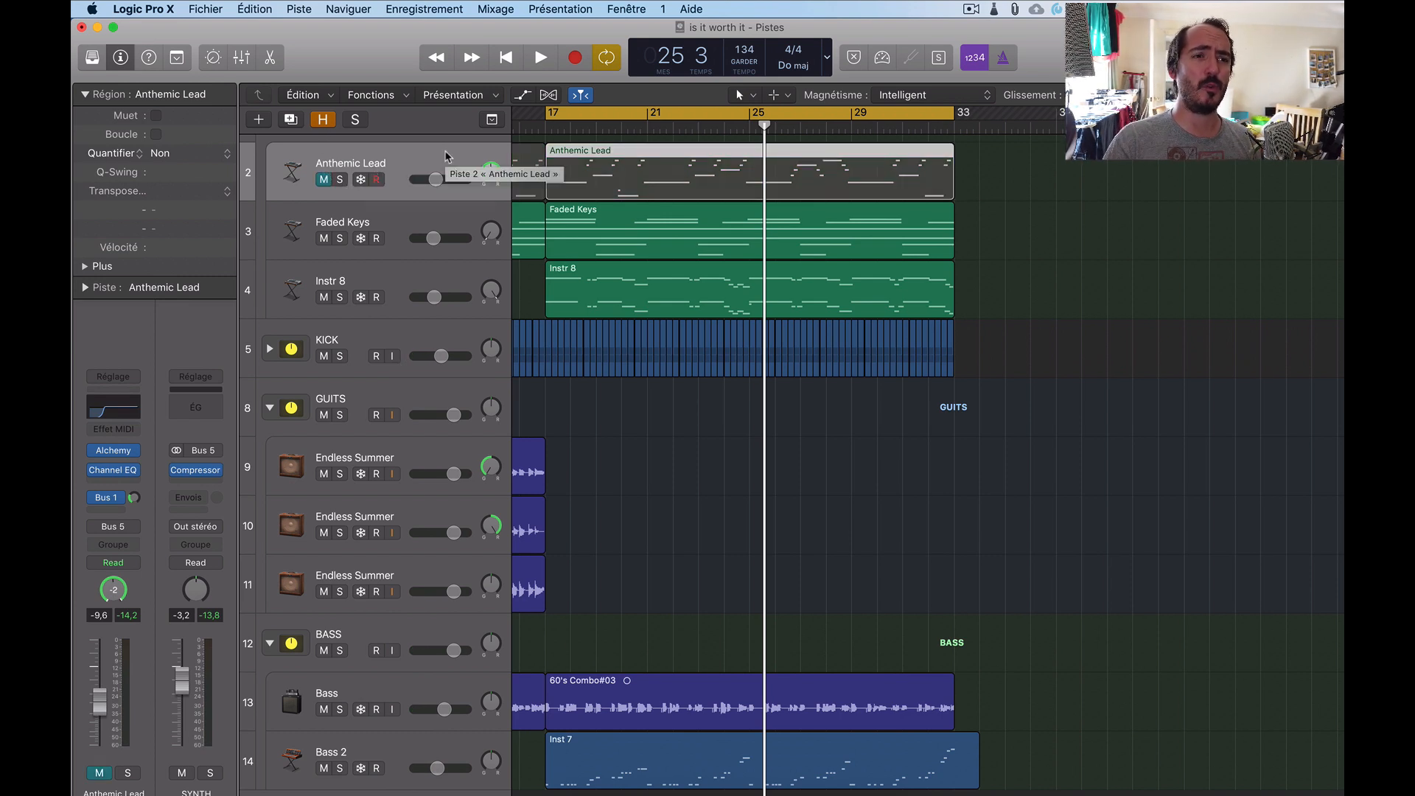
key("space")
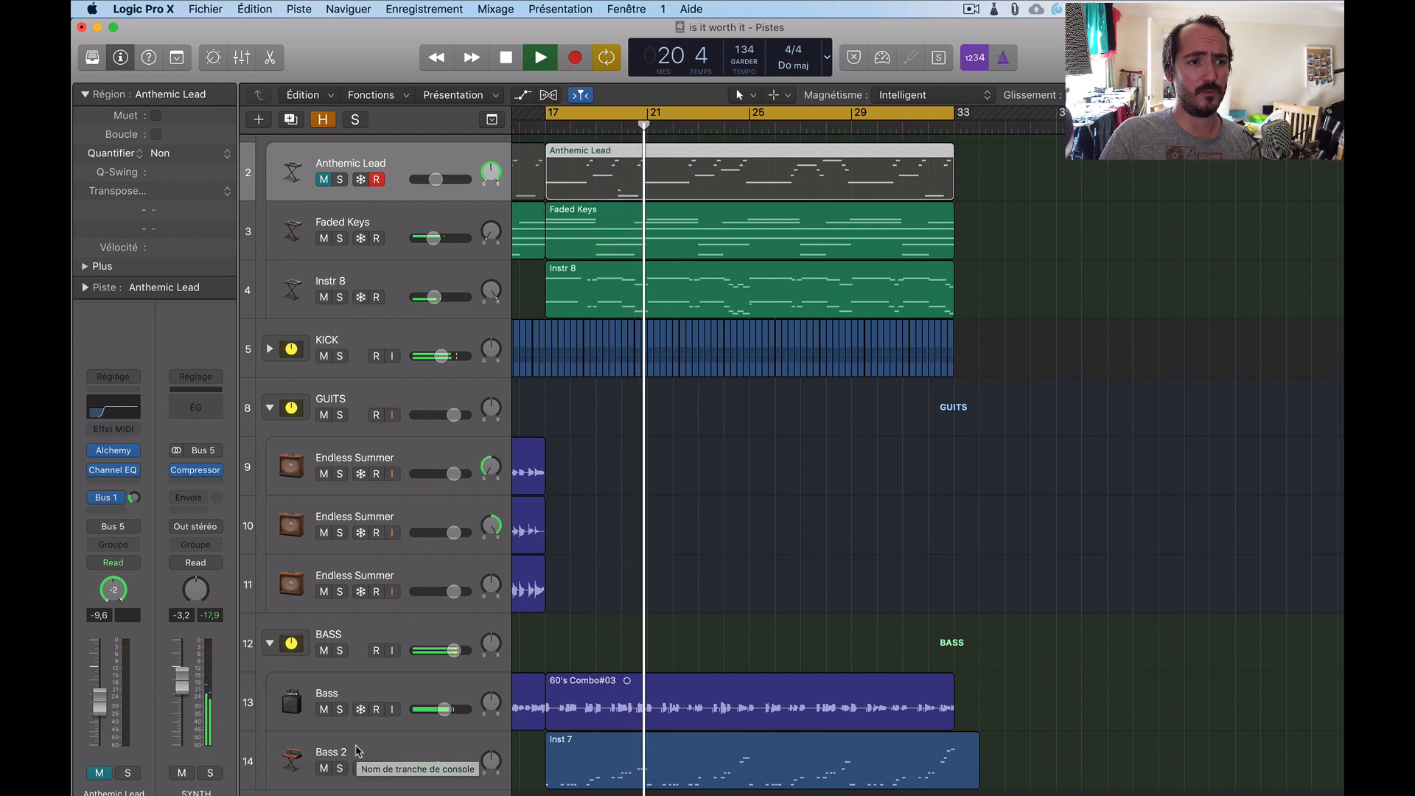
left_click(324, 768)
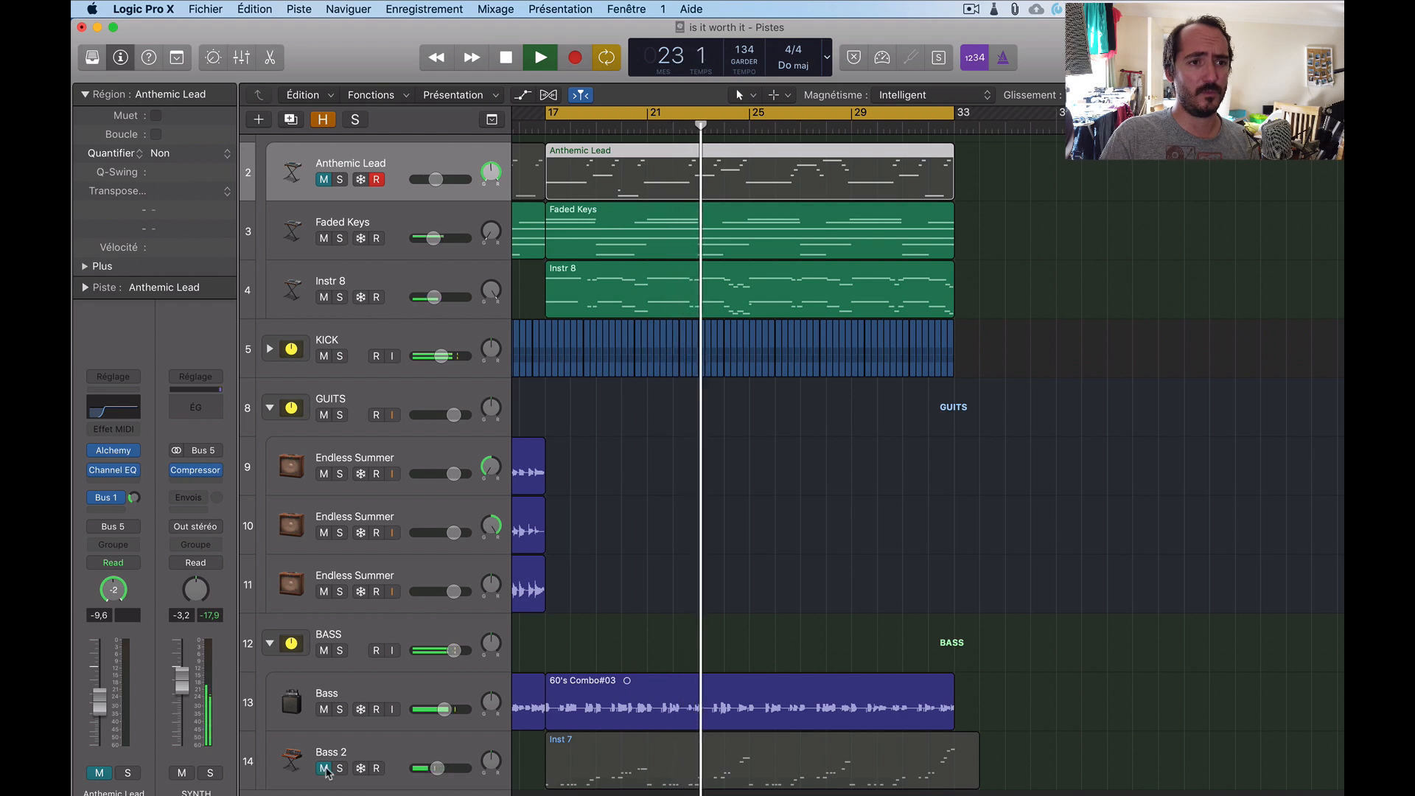
left_click(324, 768)
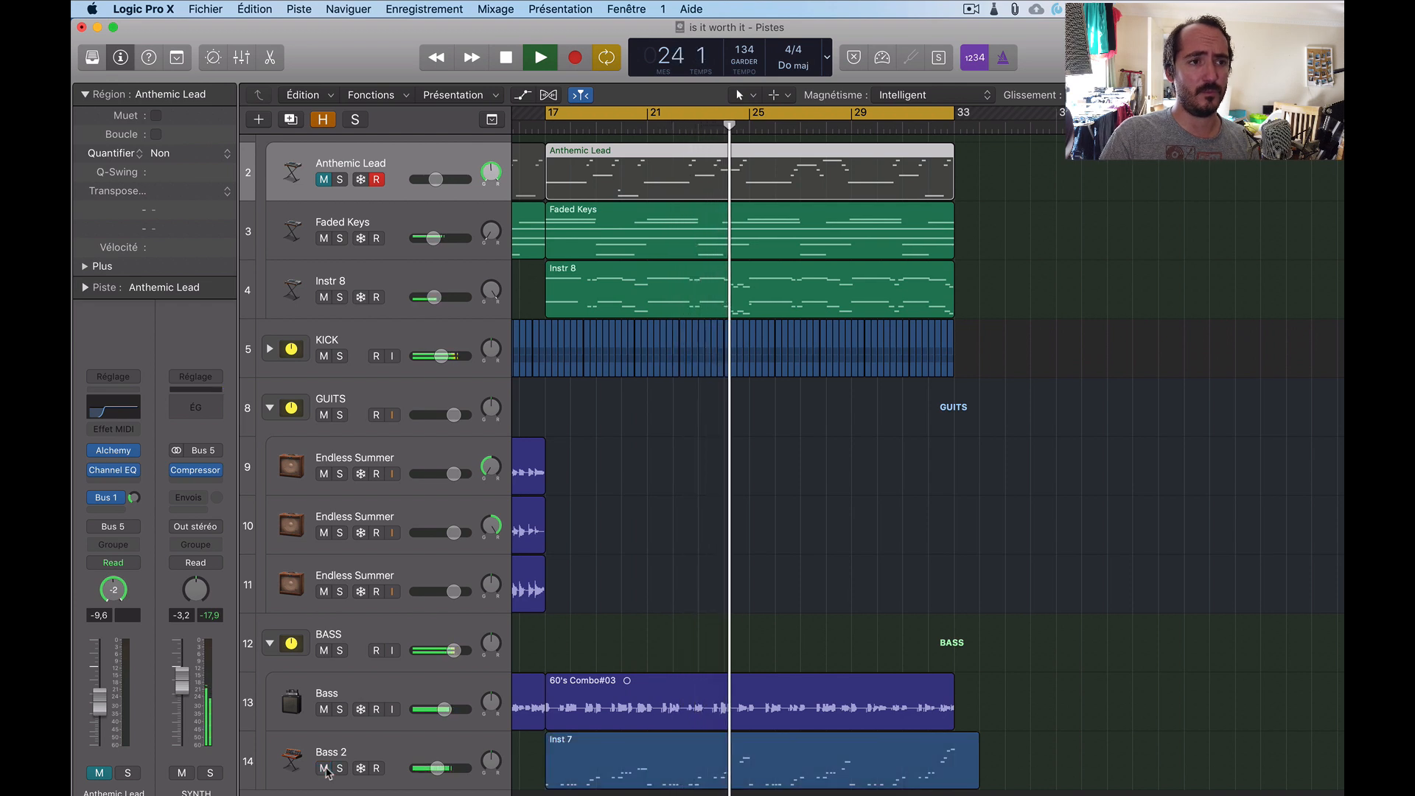
key("space")
Add a Compressor to the BASS track stack, set its model to Studio VCA, and move its window off the channel strips
left_click(422, 633)
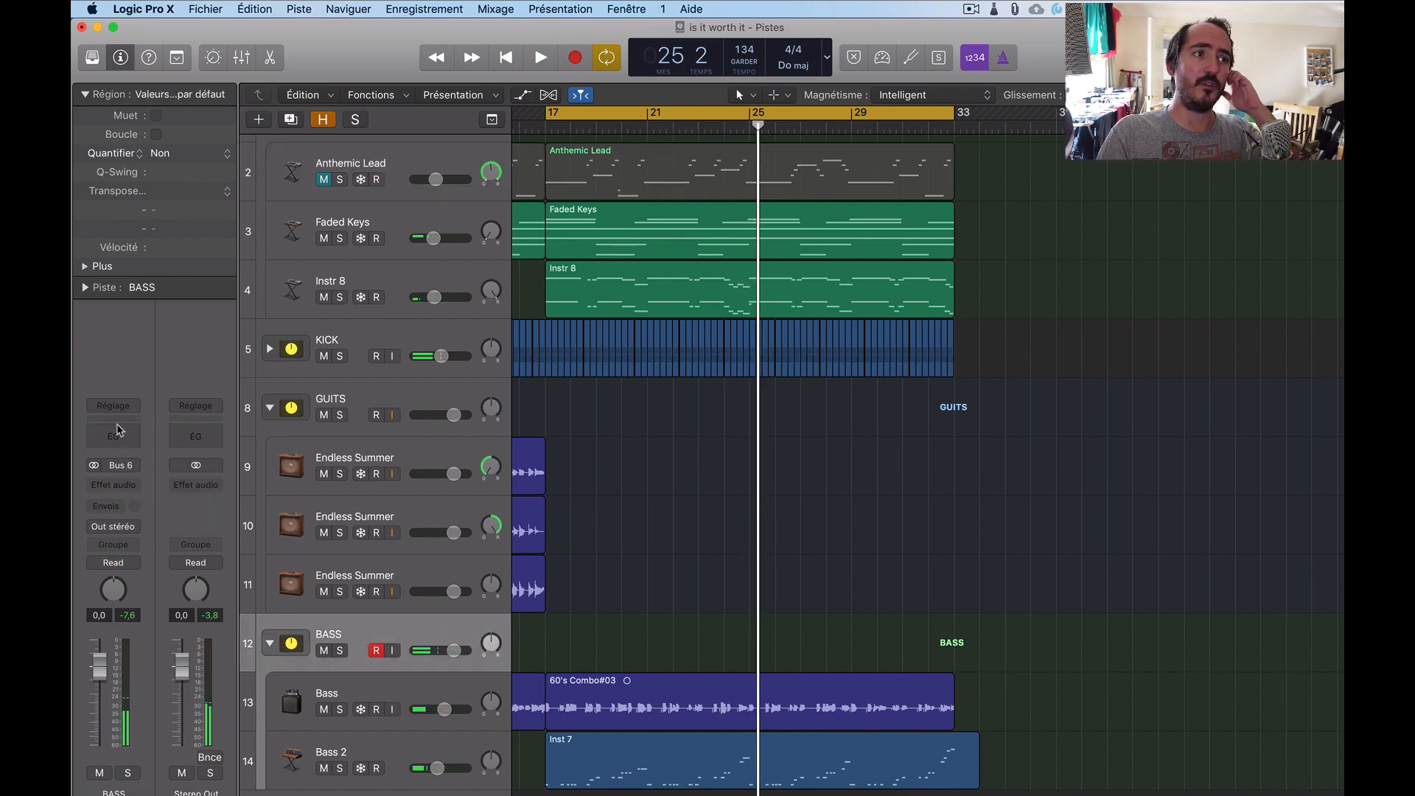
left_click(117, 419)
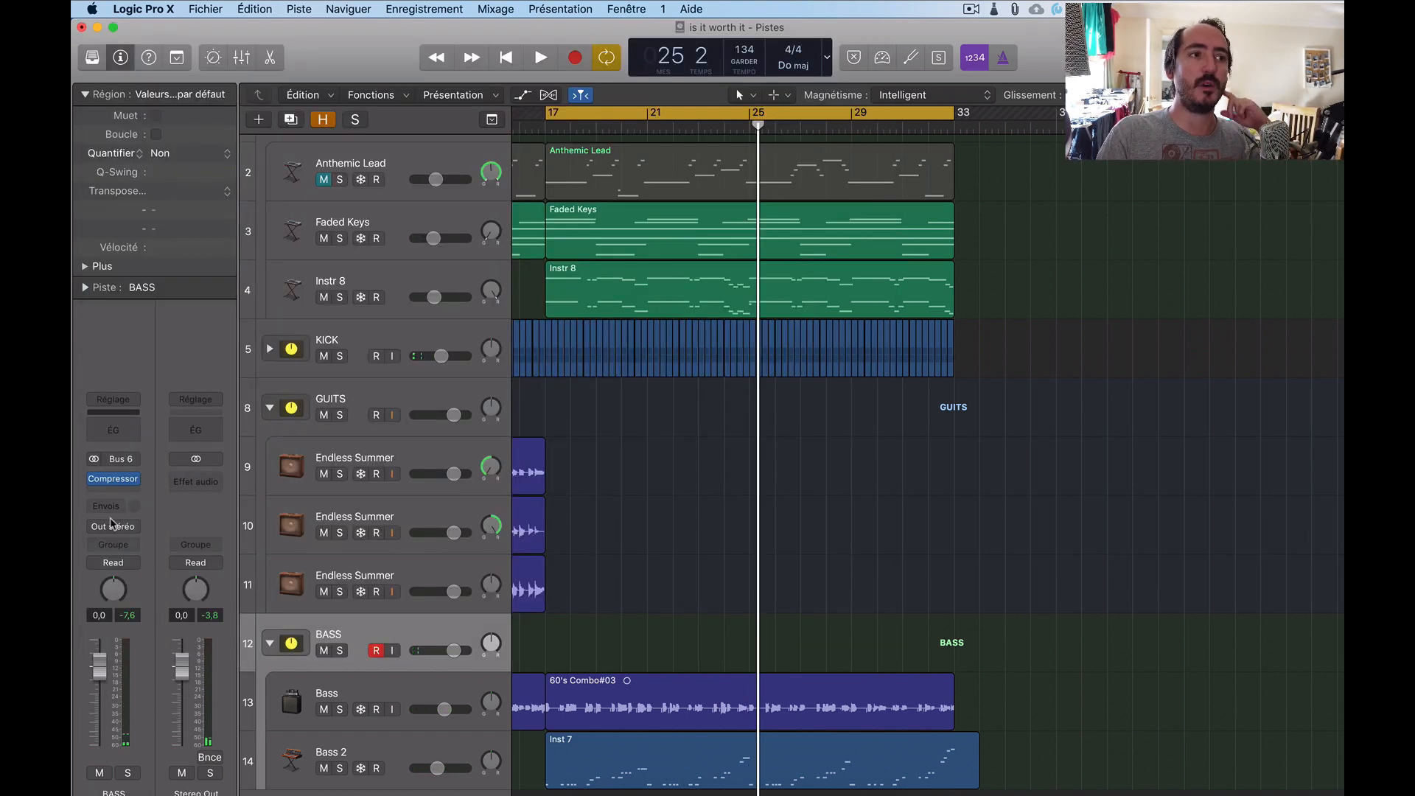
left_click(115, 478)
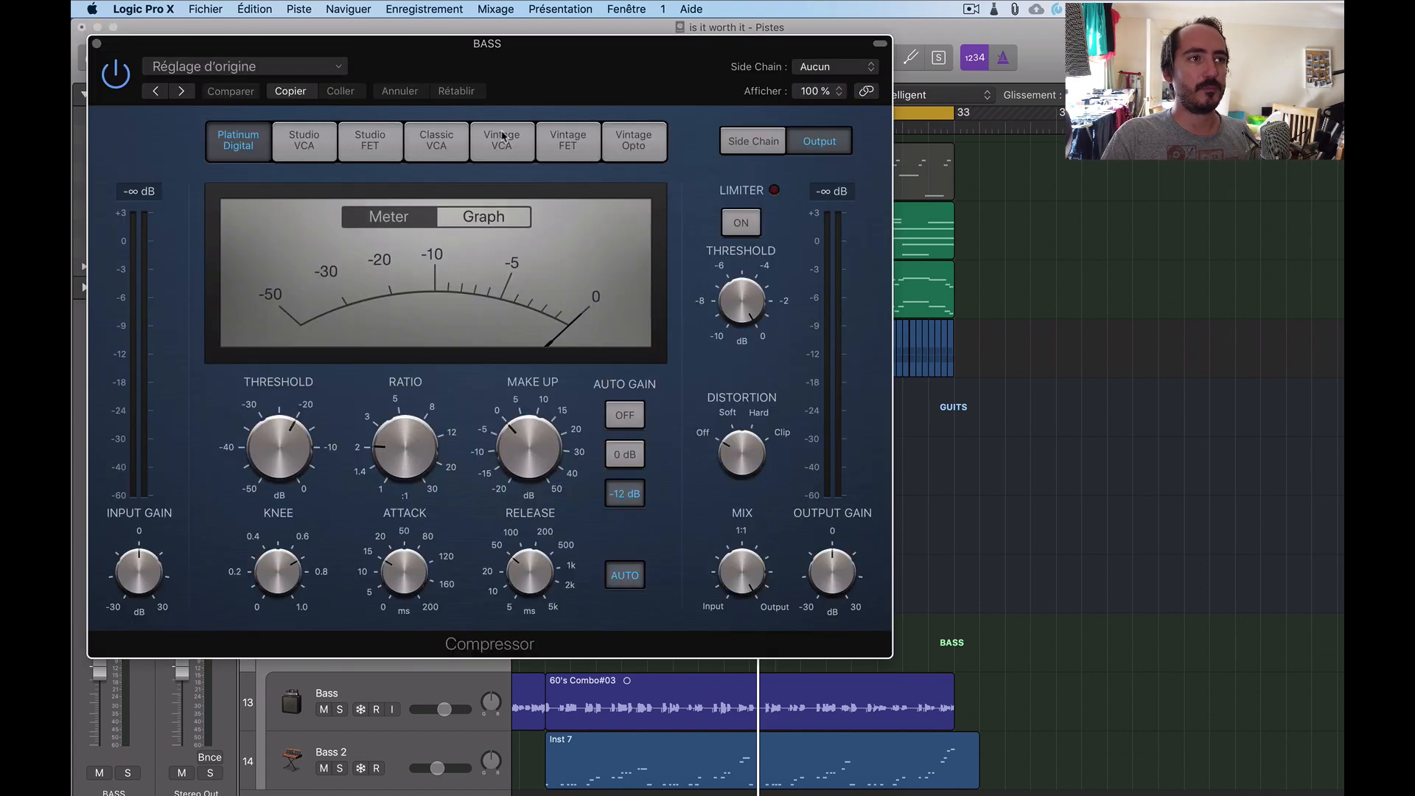
left_click(313, 137)
left_click_drag(486, 43, 858, 28)
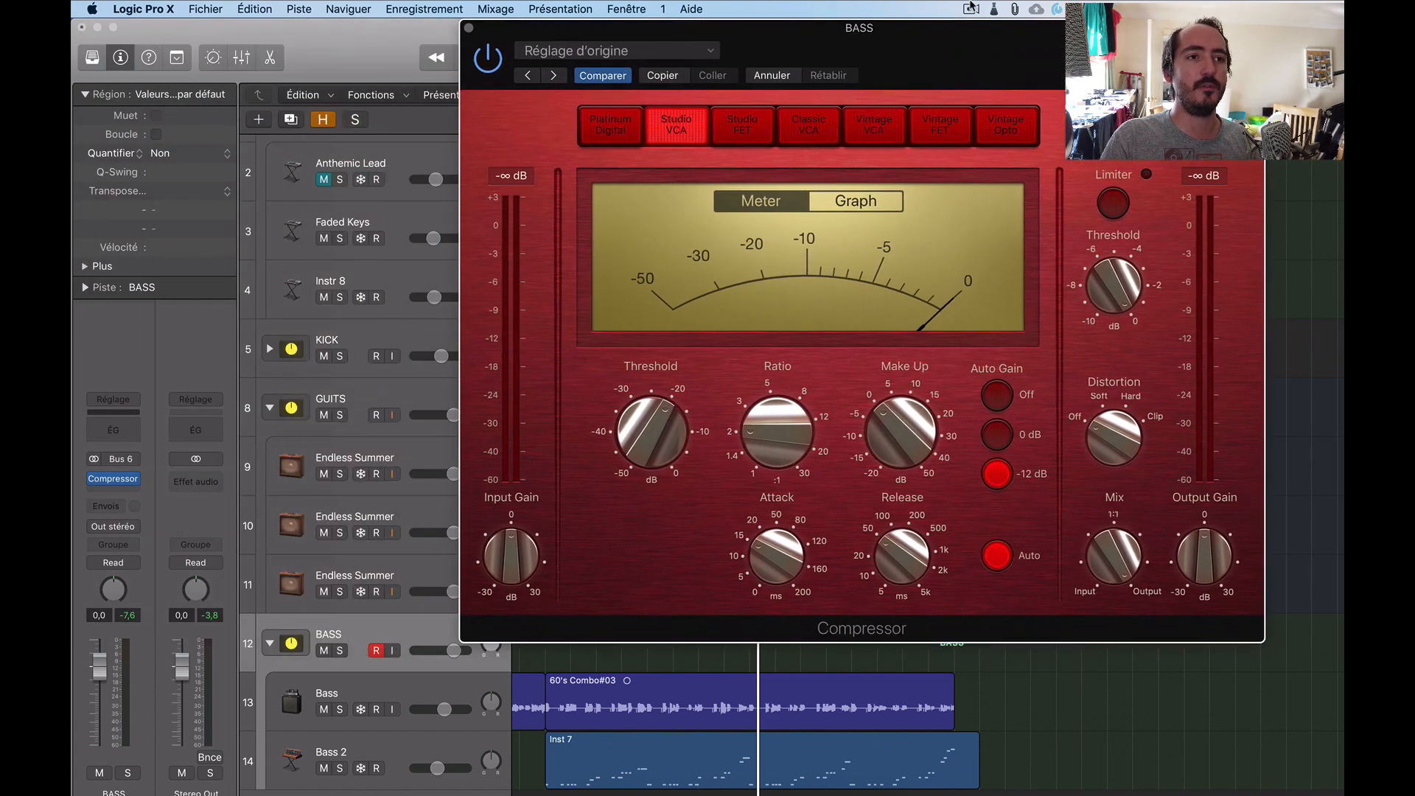
Adjust the BASS compressor while the section plays, setting the threshold to -17.0 dB and shortening the attack slightly
key("space")
left_click(971, 8)
left_click_drag(664, 429, 710, 310)
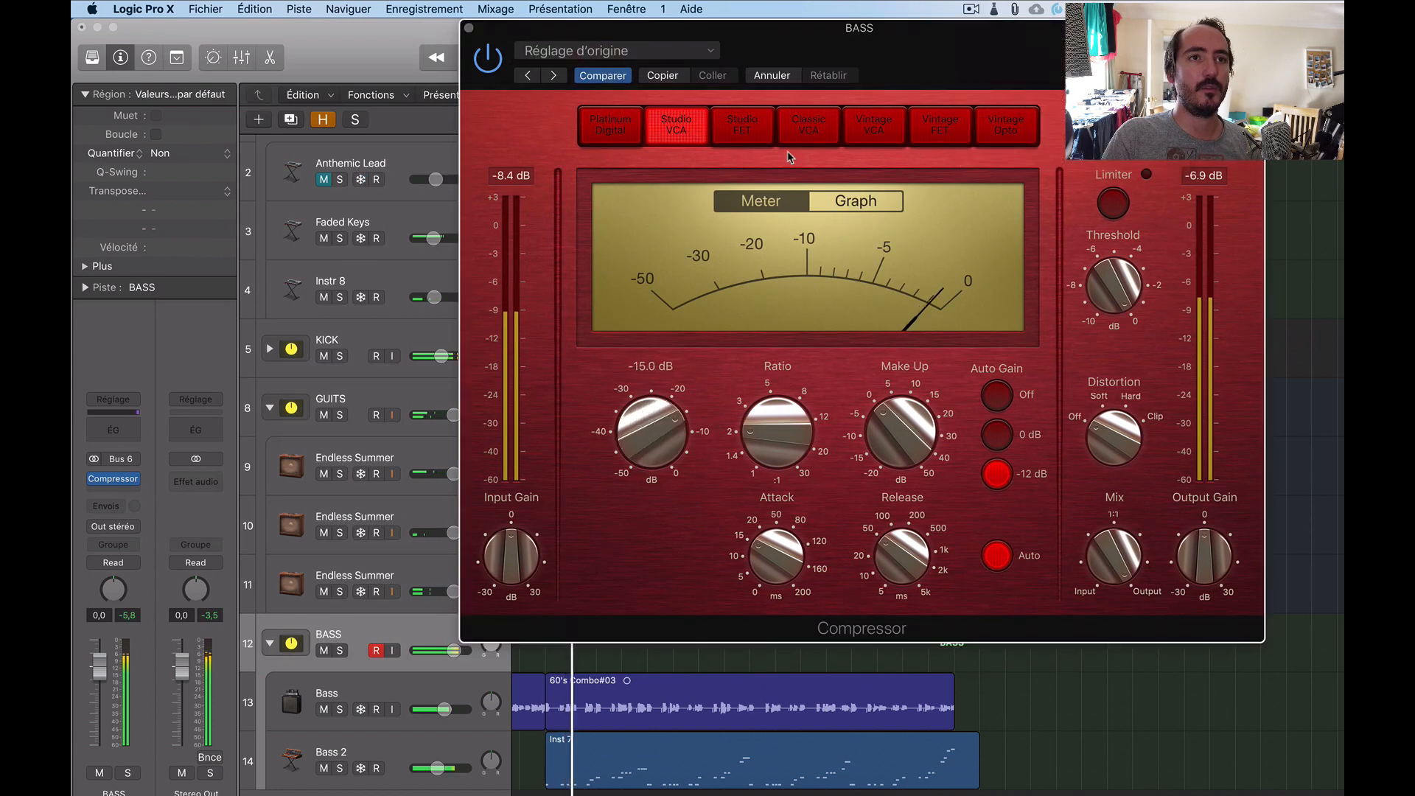
left_click(656, 435, "alt")
left_click_drag(657, 435, 651, 520)
left_click_drag(777, 547, 780, 573)
left_click(885, 554)
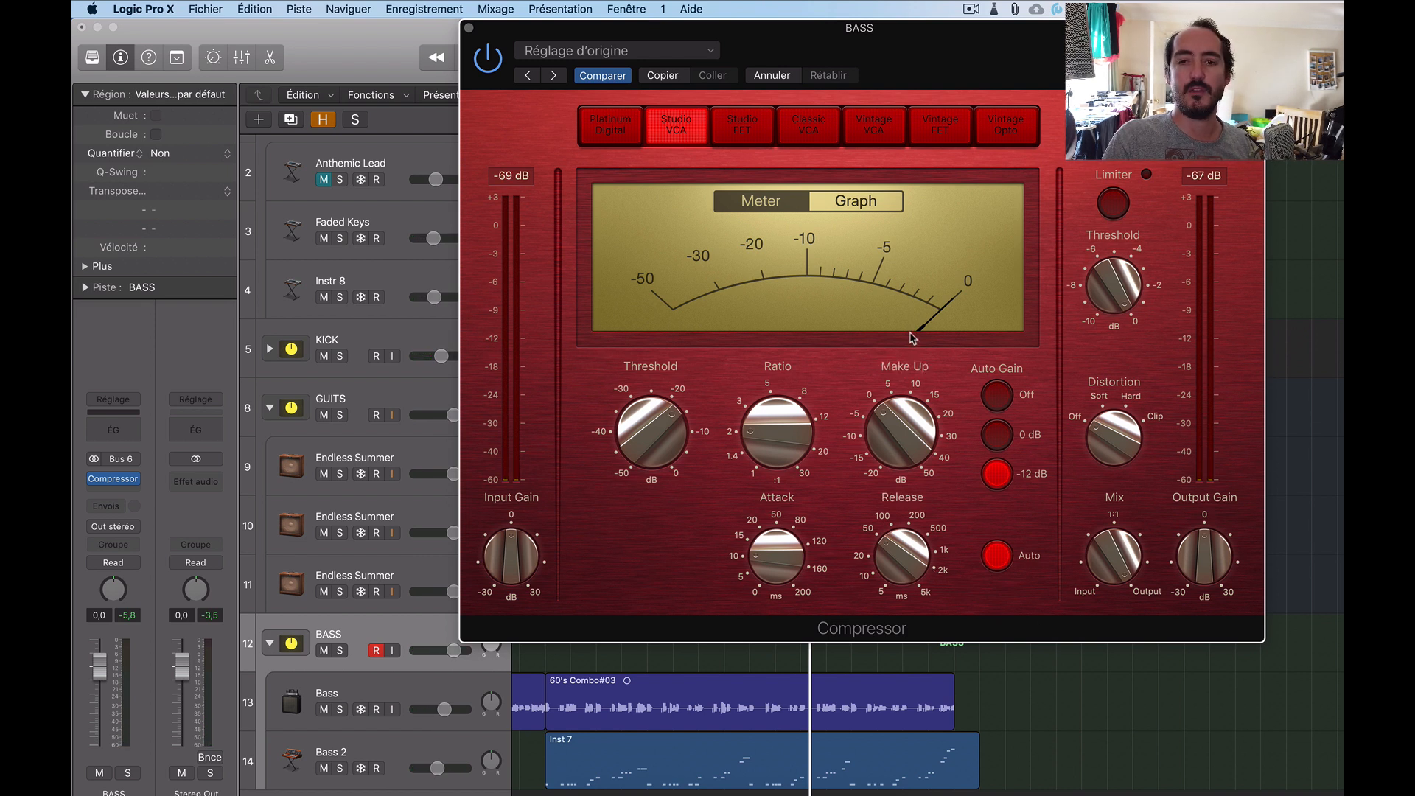
Switch the compressor display to Graph, set the threshold to -28.5 dB, and try a higher ratio before reducing it to slightly under 2:1
left_click(853, 211)
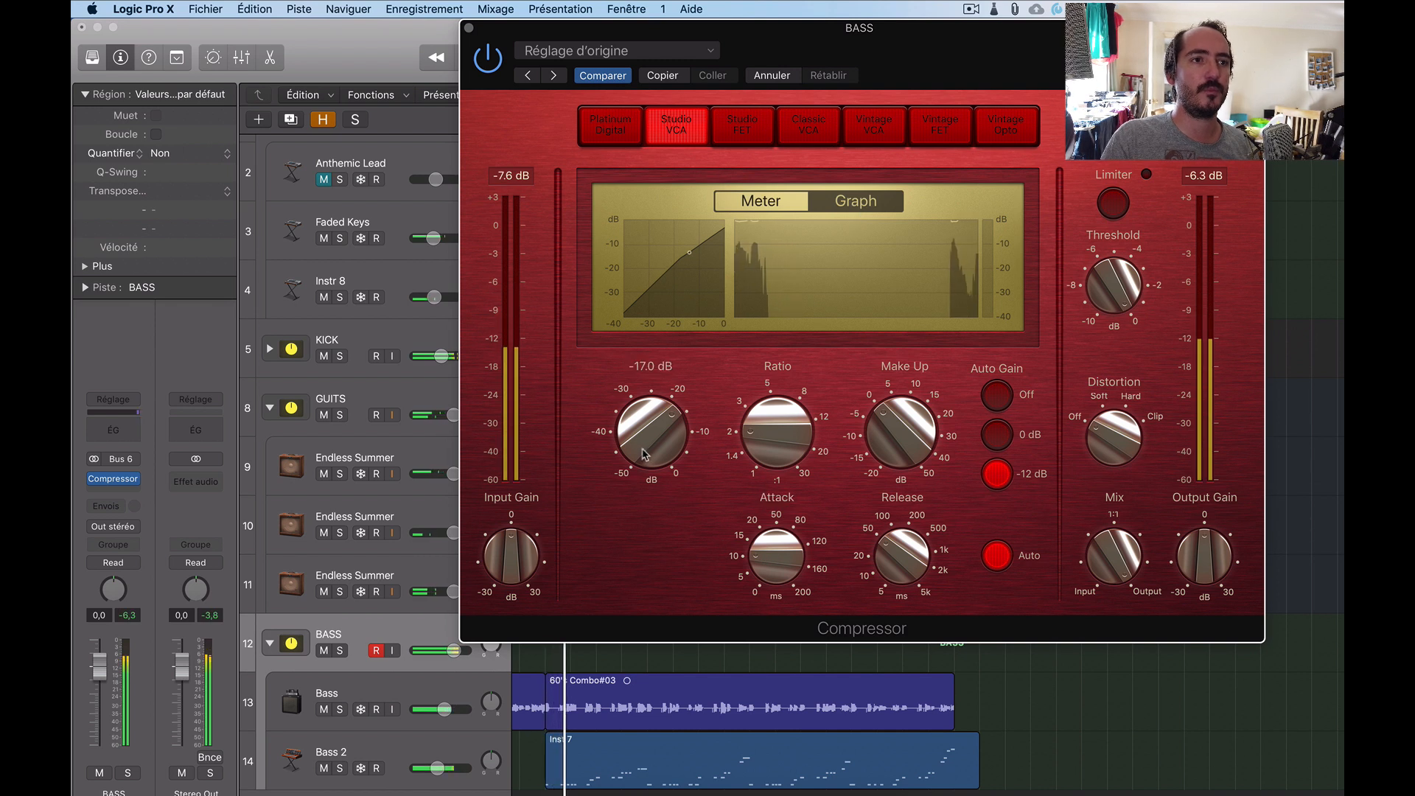
left_click_drag(643, 454, 632, 516)
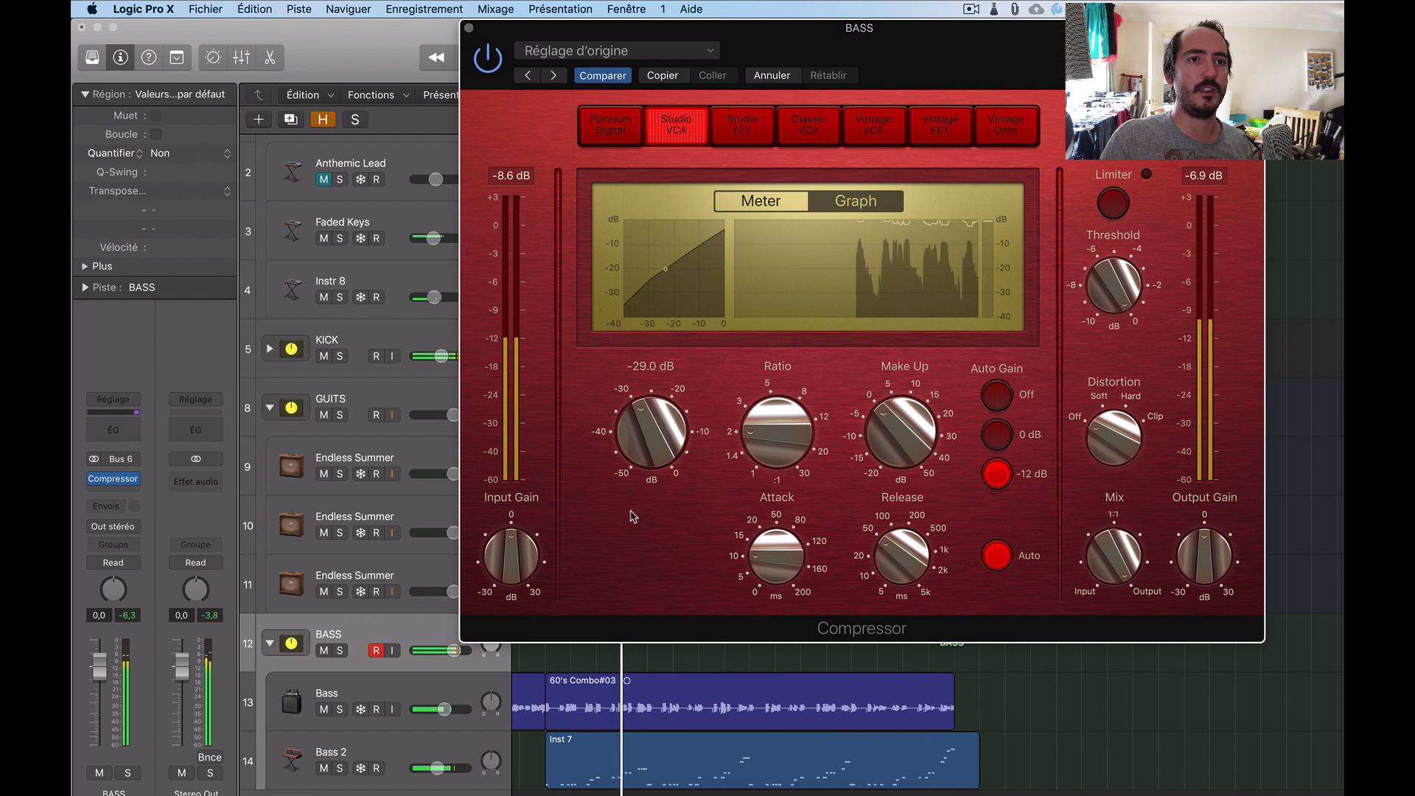
left_click_drag(631, 442, 630, 439)
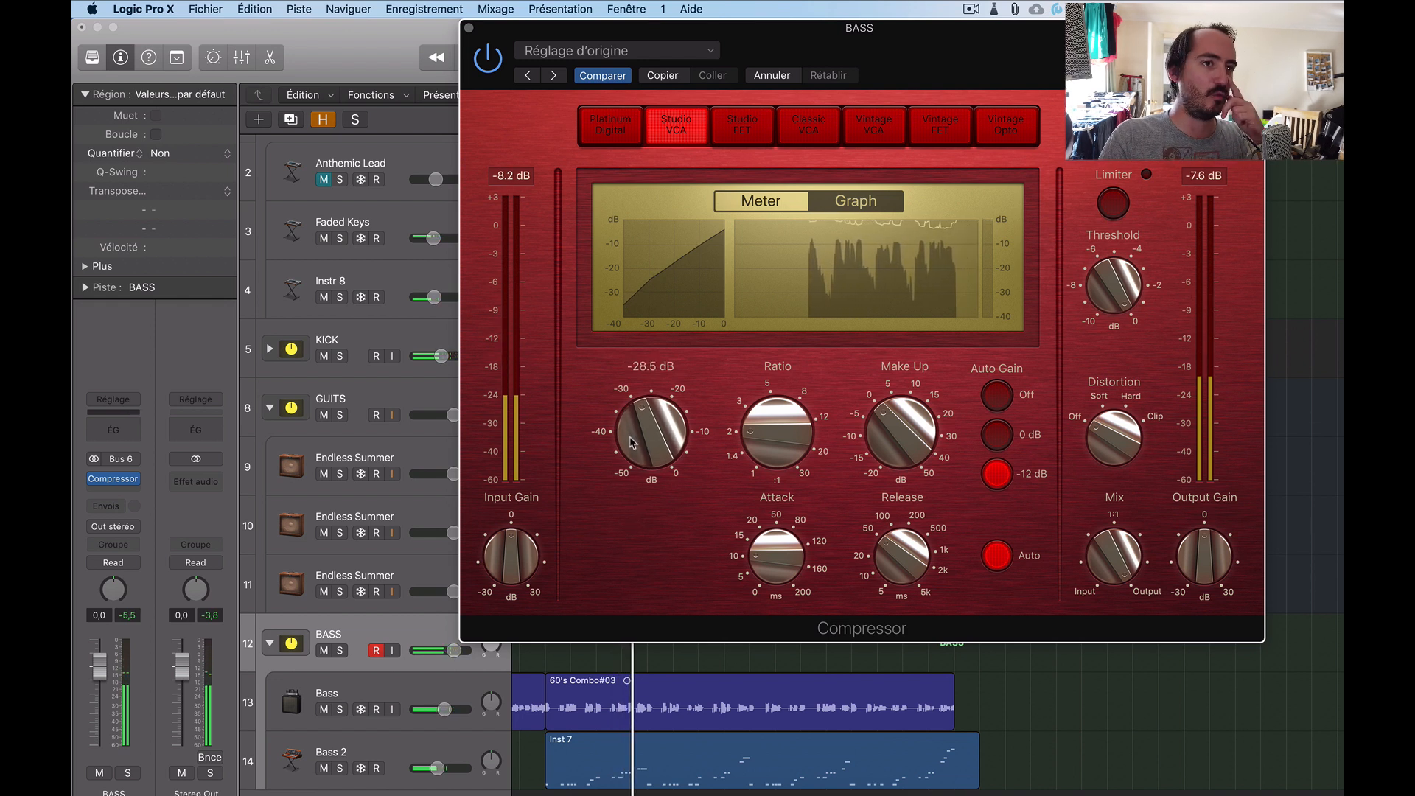
left_click_drag(770, 436, 781, 411)
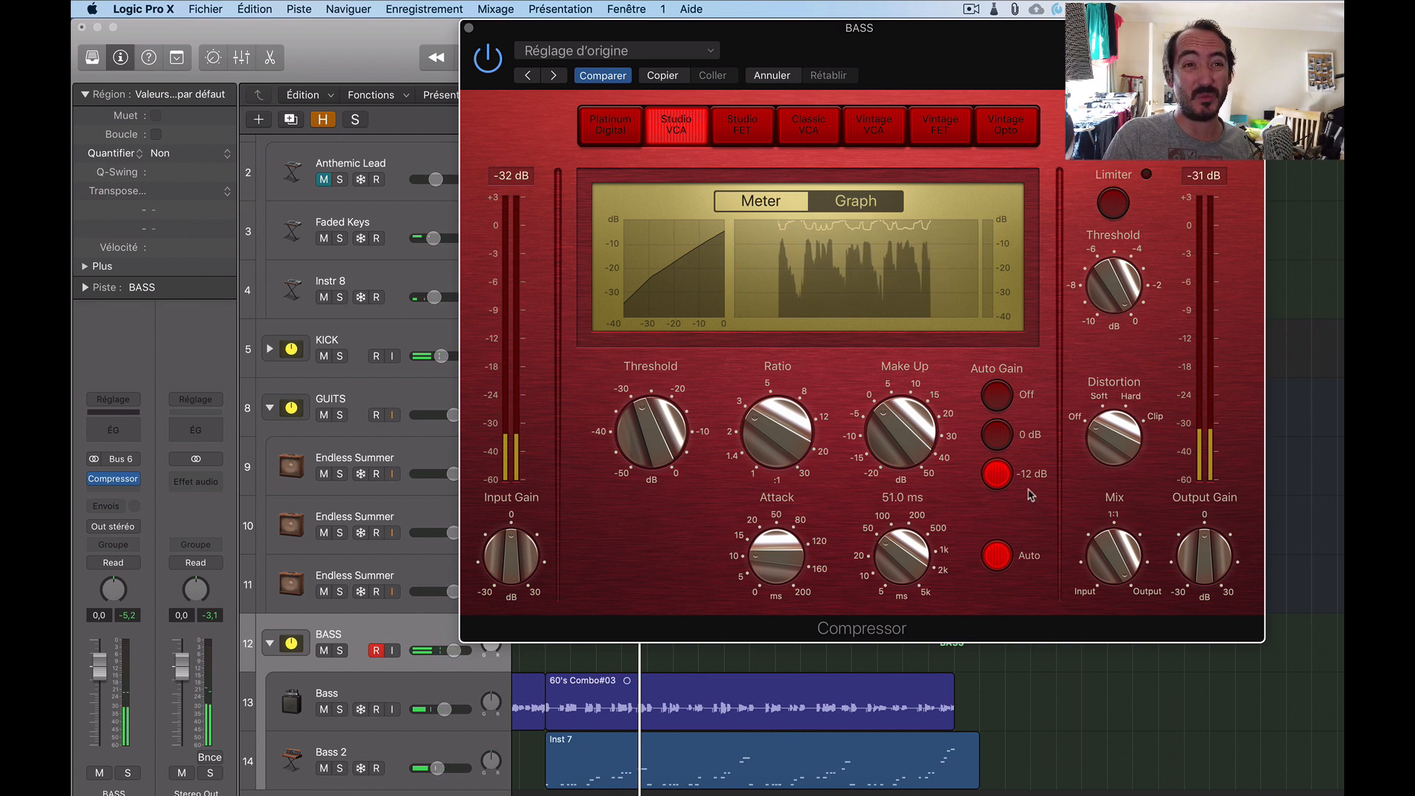
left_click_drag(766, 441, 764, 470)
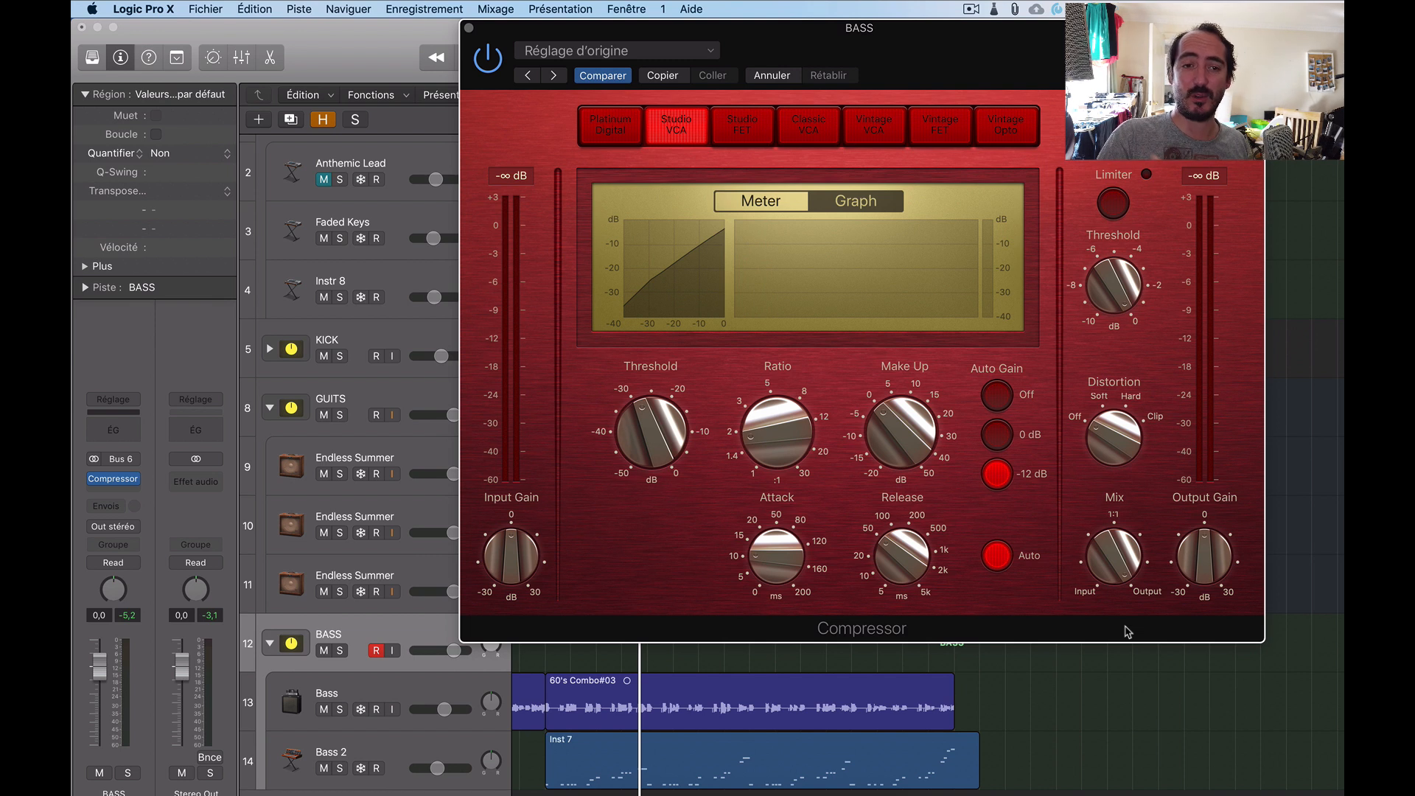
Sweep the compressor's mix toward the input signal and bring it to 54% while playing the section
key("space")
left_click_drag(1114, 567, 1157, 756)
left_click_drag(1115, 578, 1115, 416)
key("space")
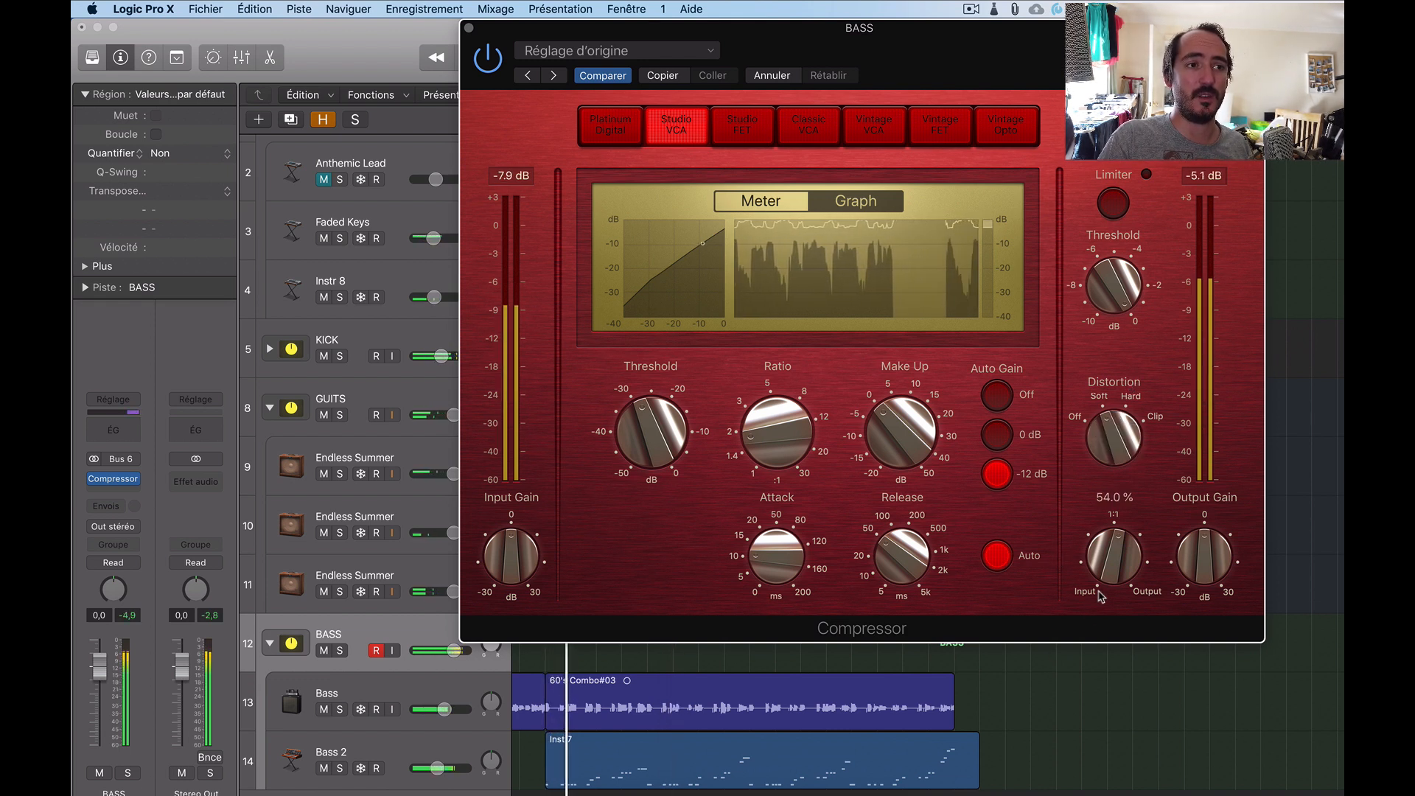
Lower the BASS compressor's make-up gain slightly during playback and compare the sound with the compressor bypassed and active
left_click(409, 641)
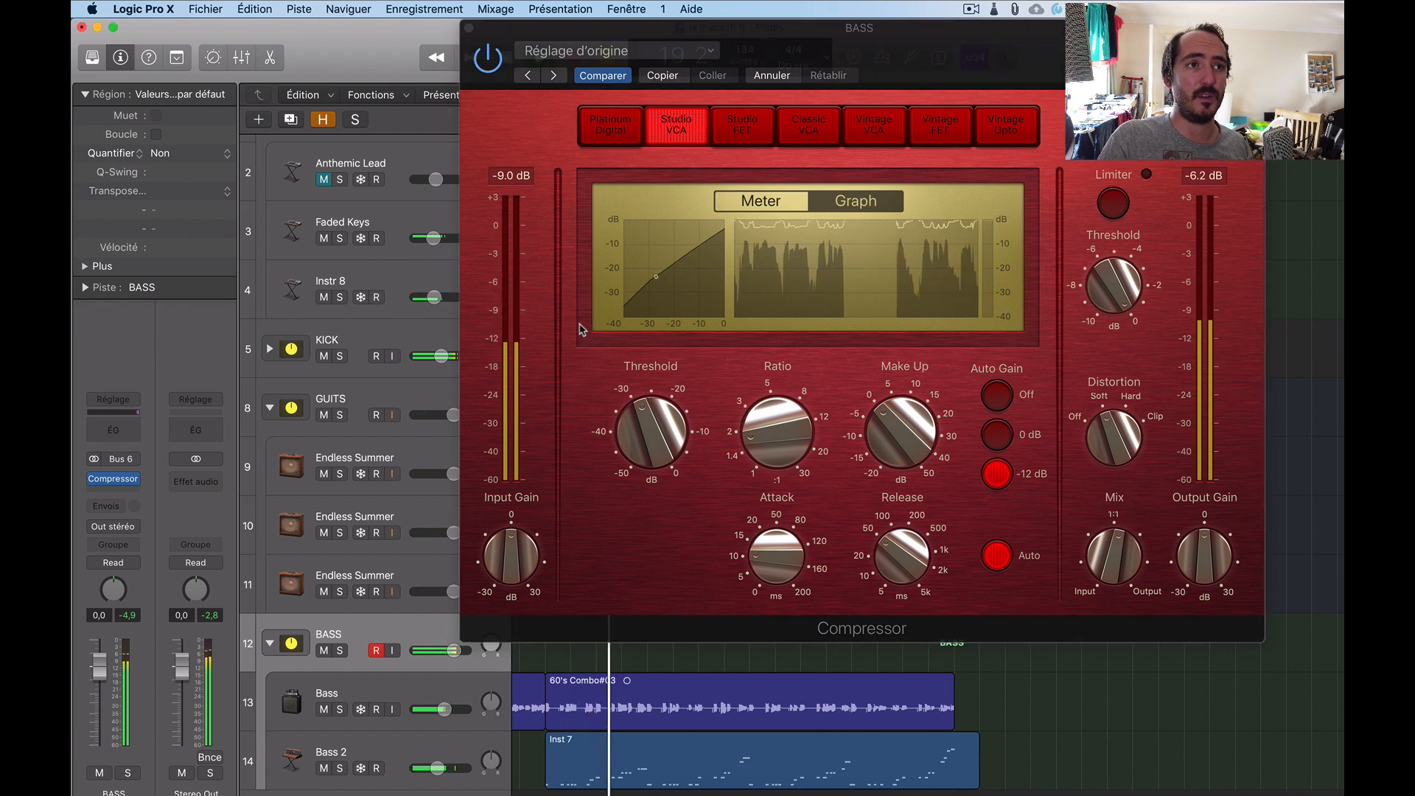
left_click(488, 63)
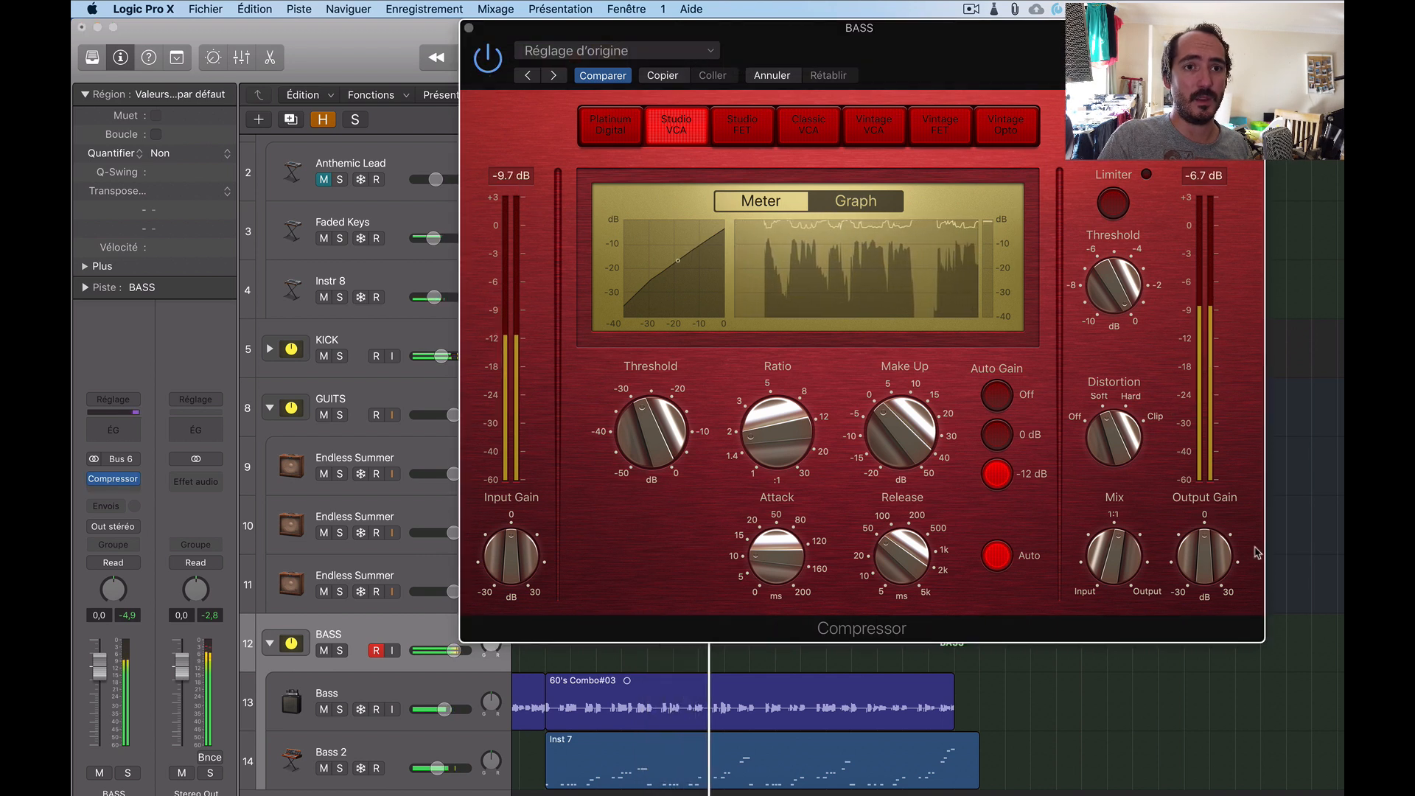
left_click_drag(884, 417, 887, 422)
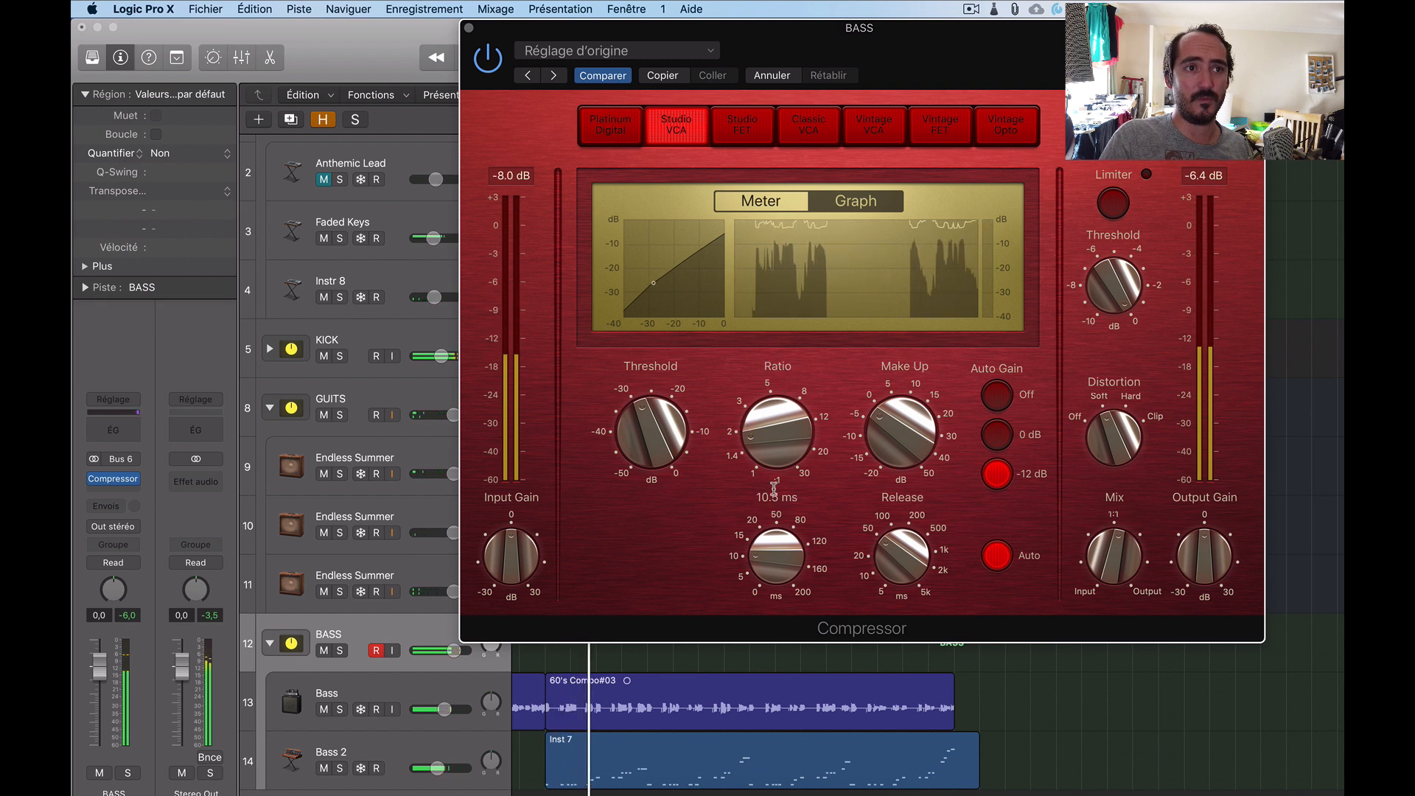
left_click_drag(899, 426, 890, 429)
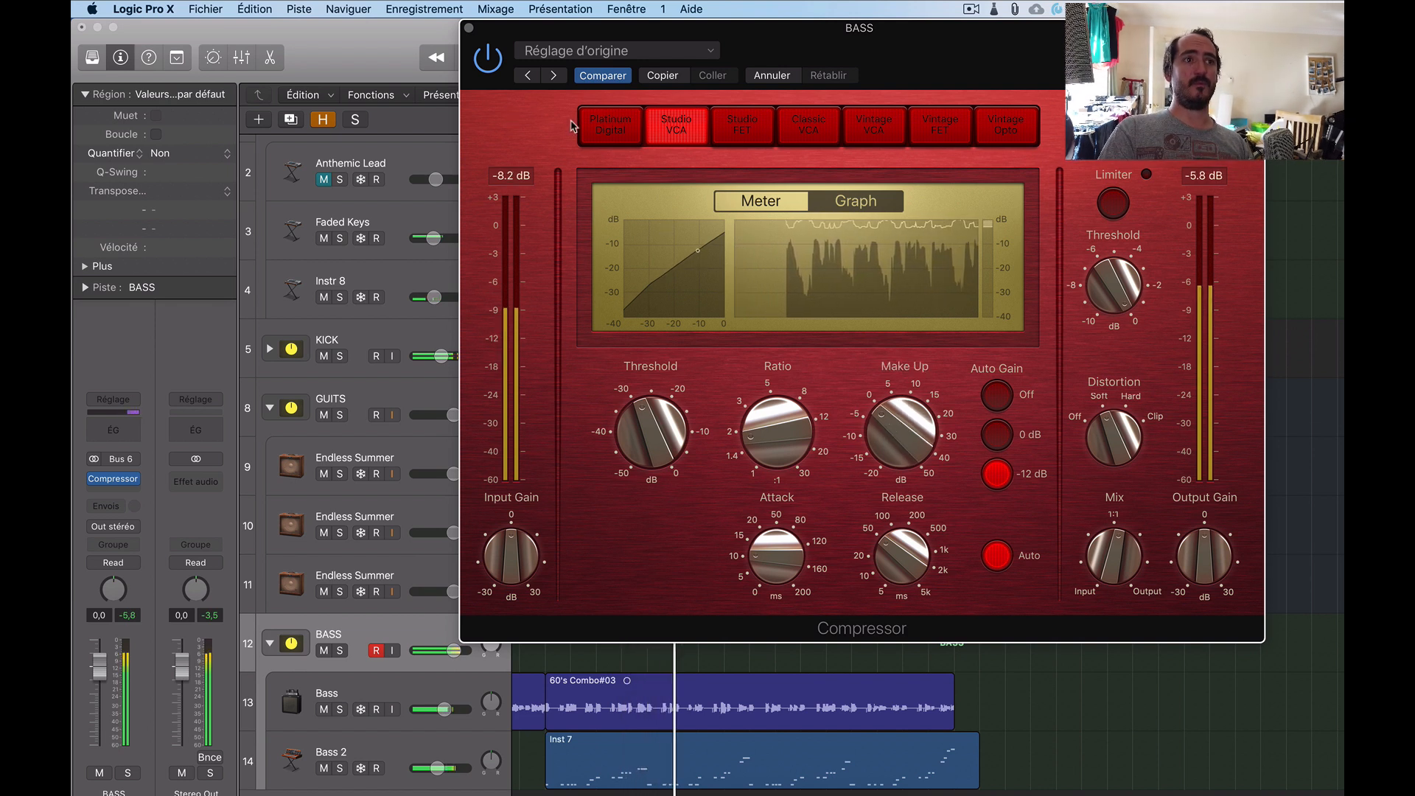
left_click(498, 59)
left_click(488, 59)
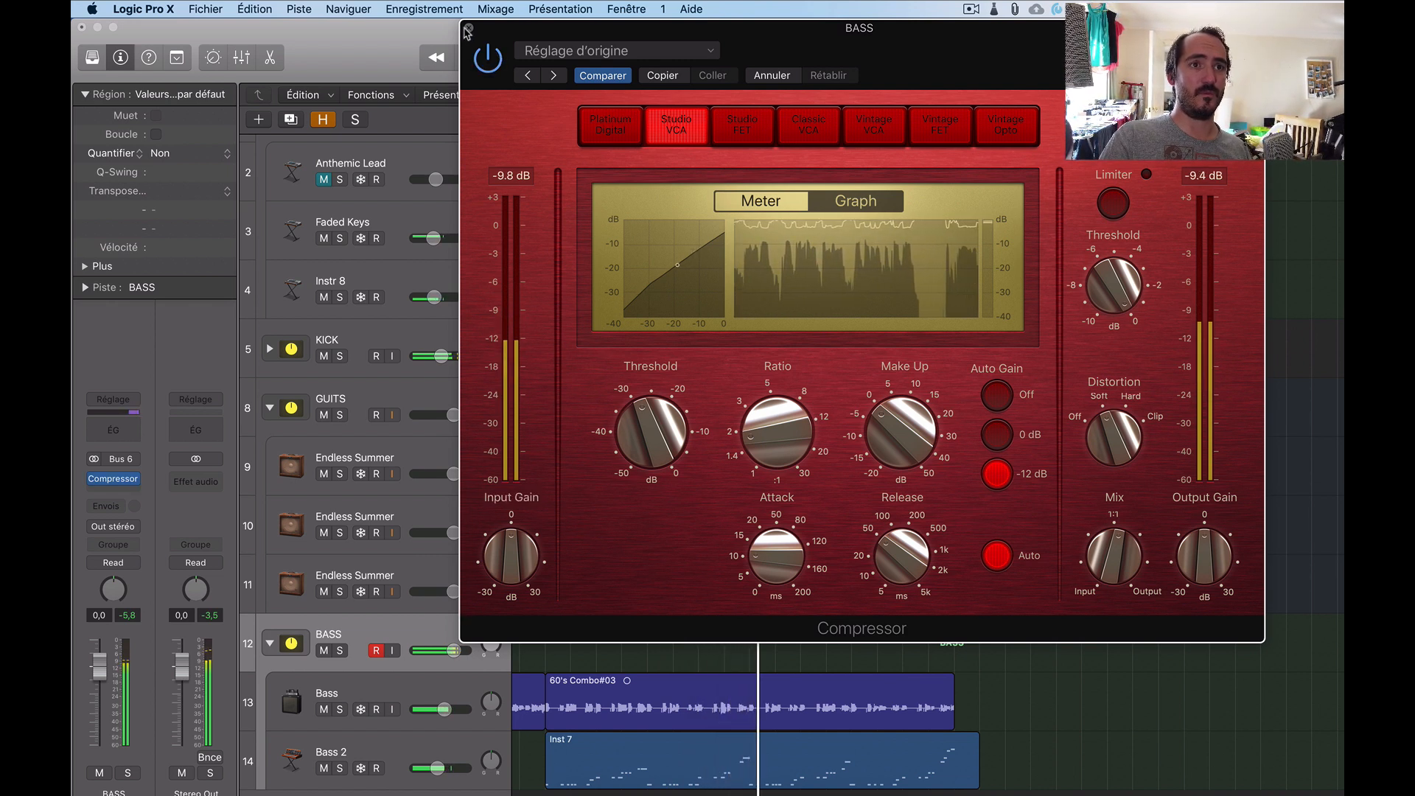
Close the compressor, pull the BASS stack's volume all the way down to -∞, and collapse the stack
key("super+w")
key("space")
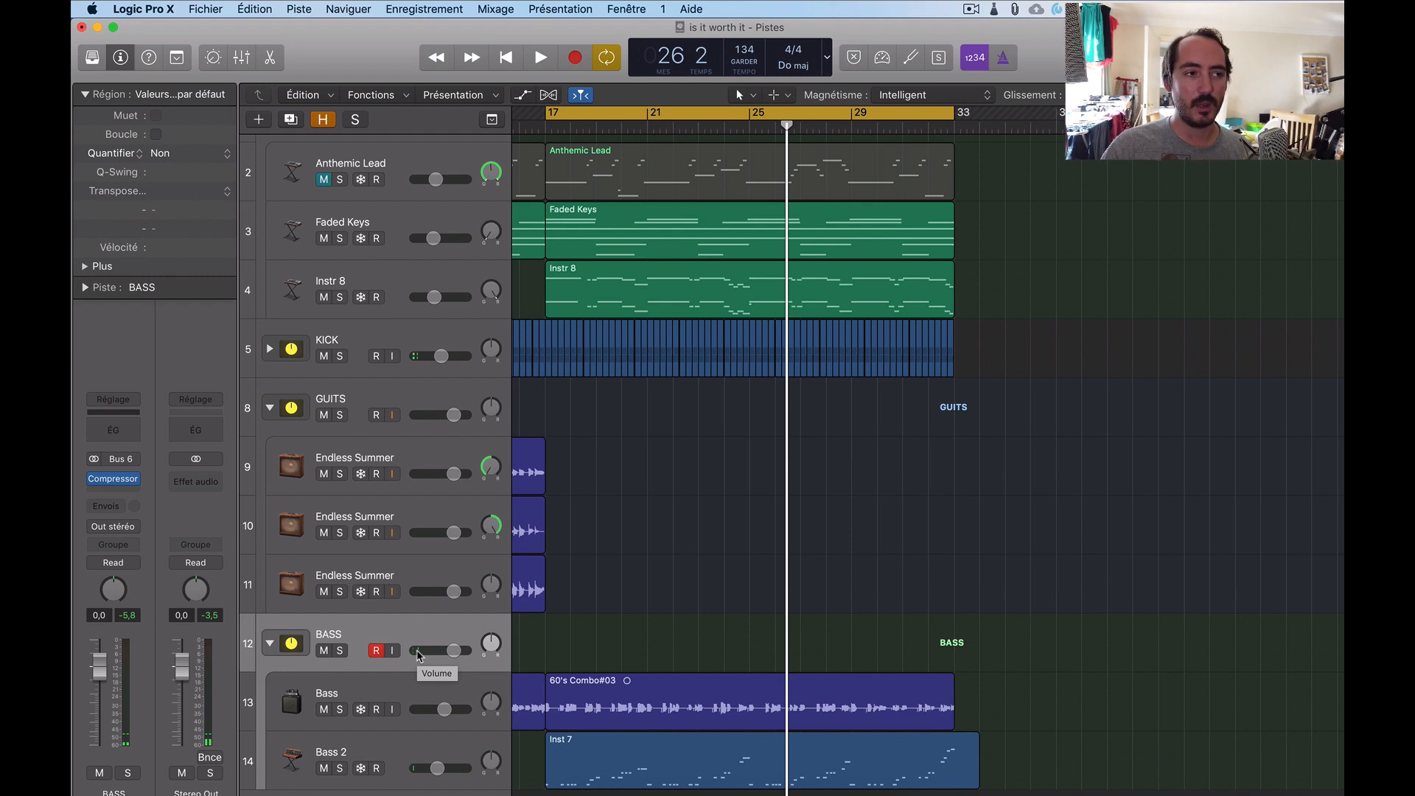
left_click_drag(454, 649, 413, 649)
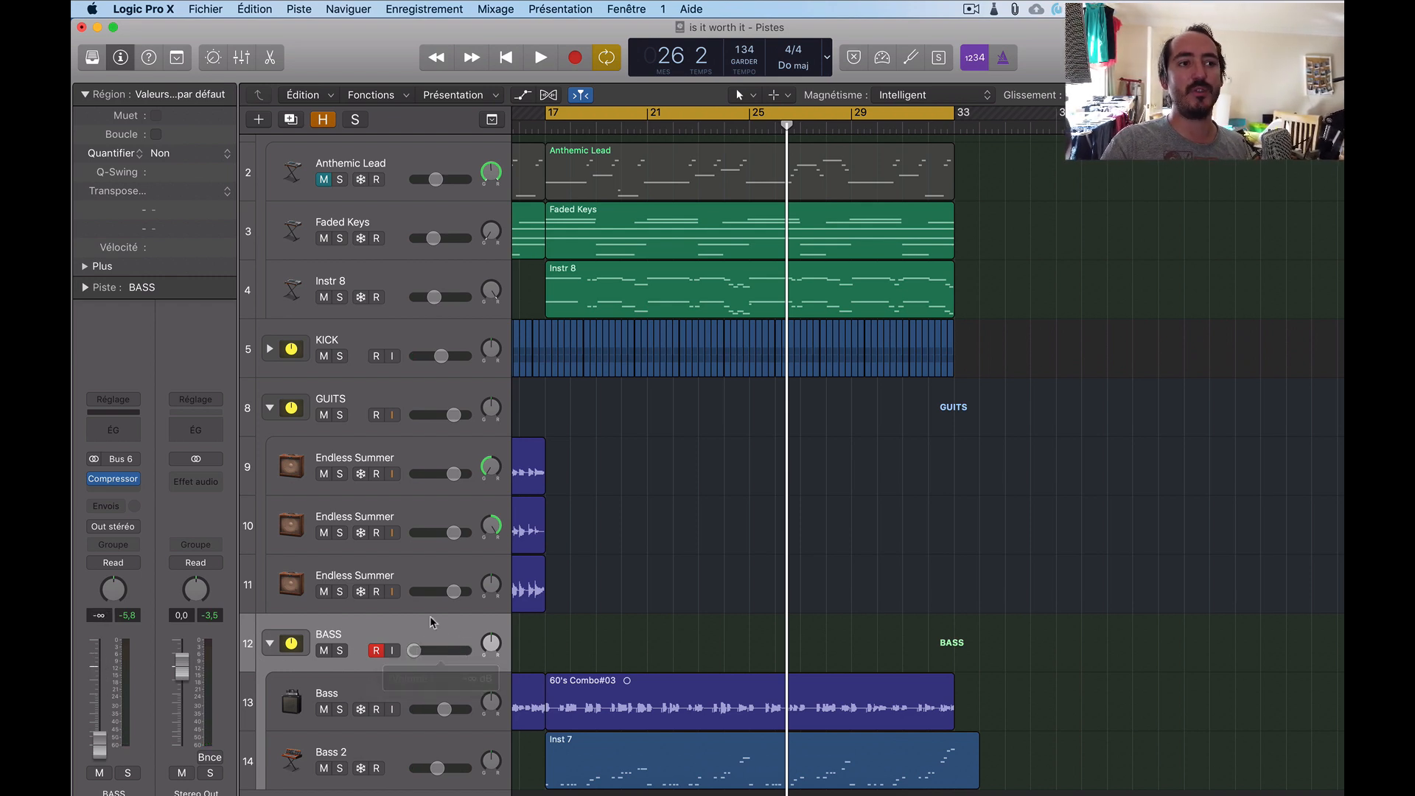
left_click(276, 646)
key("space")
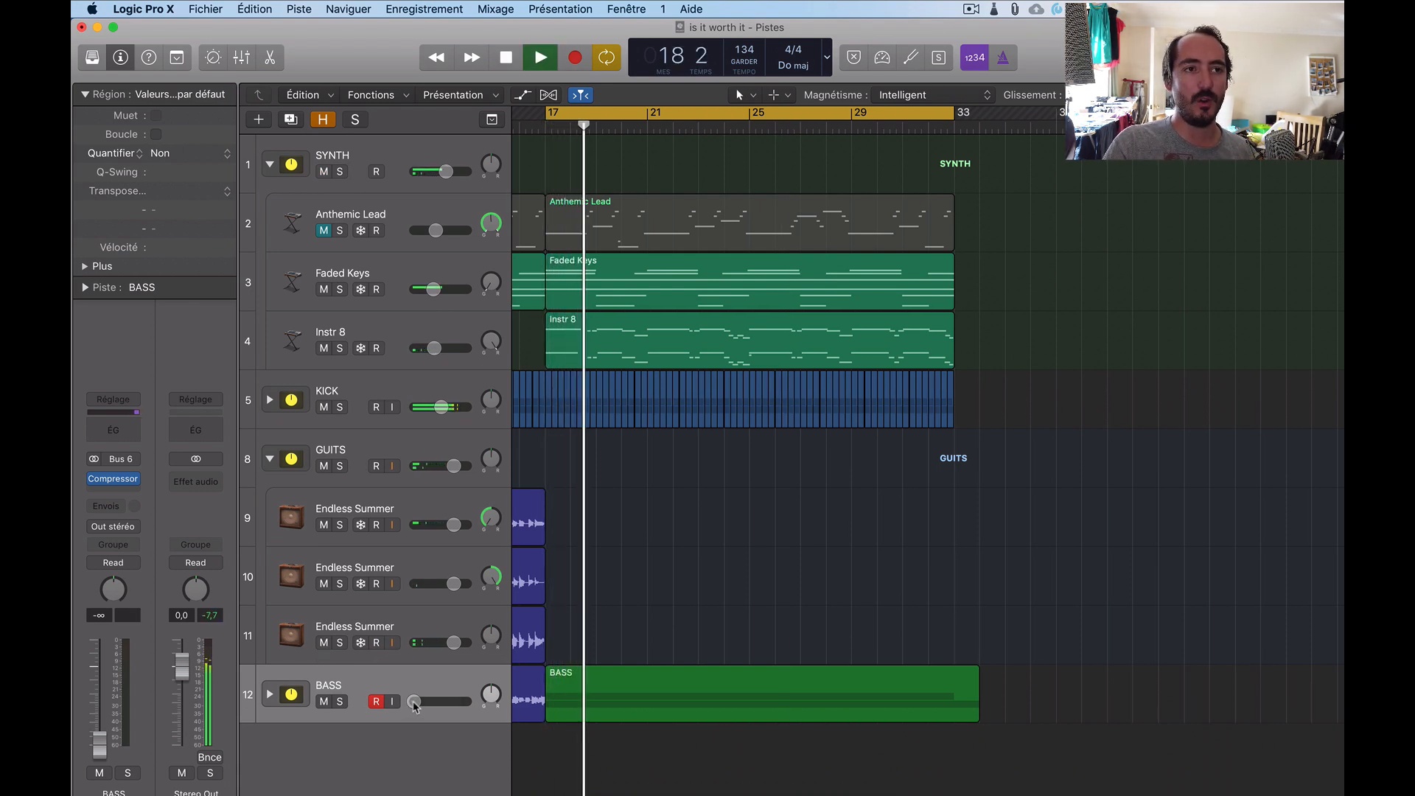
key("space")
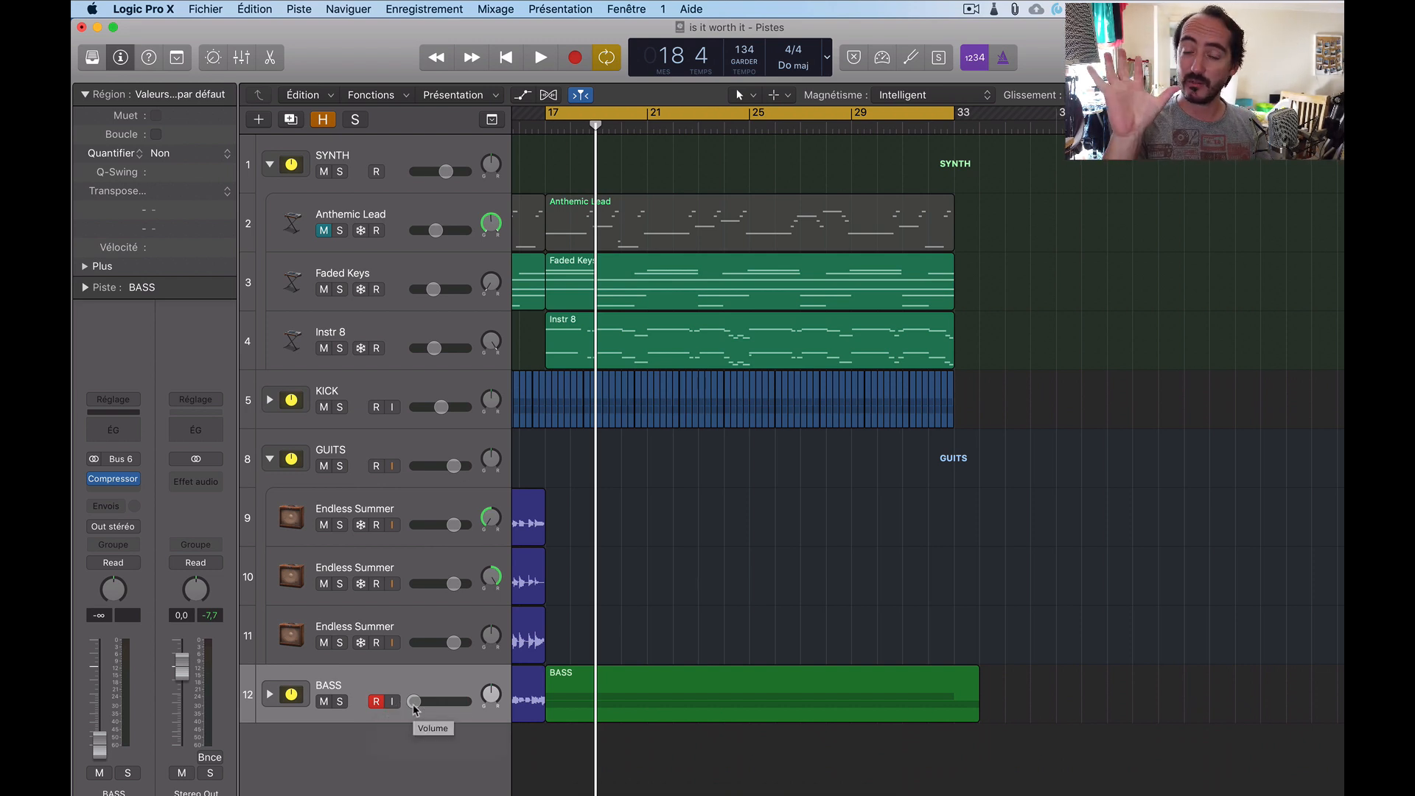
Raise the BASS stack's volume to -5.2 dB while the section plays, checking it by briefly muting the stack
key("space")
left_click_drag(415, 709, 438, 708)
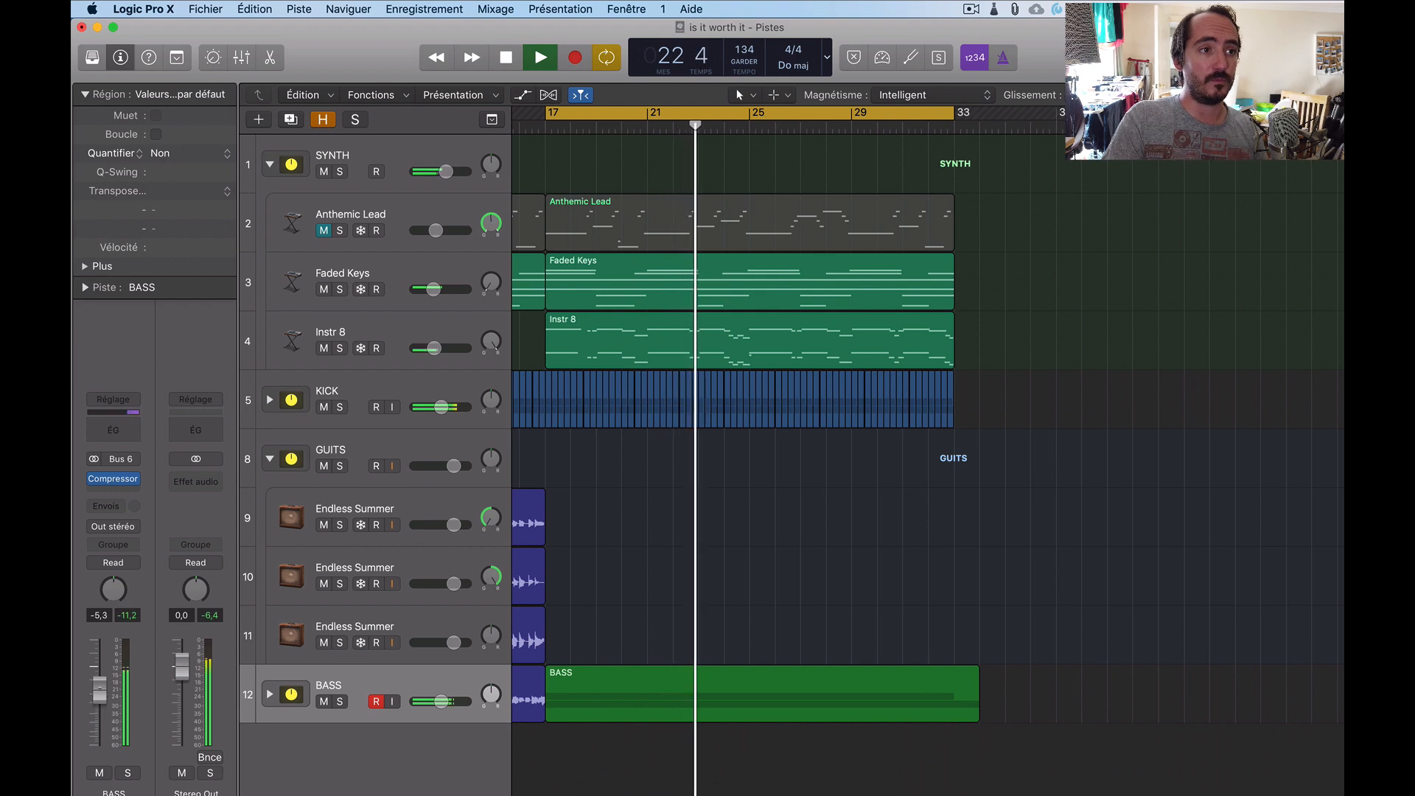
left_click(323, 701)
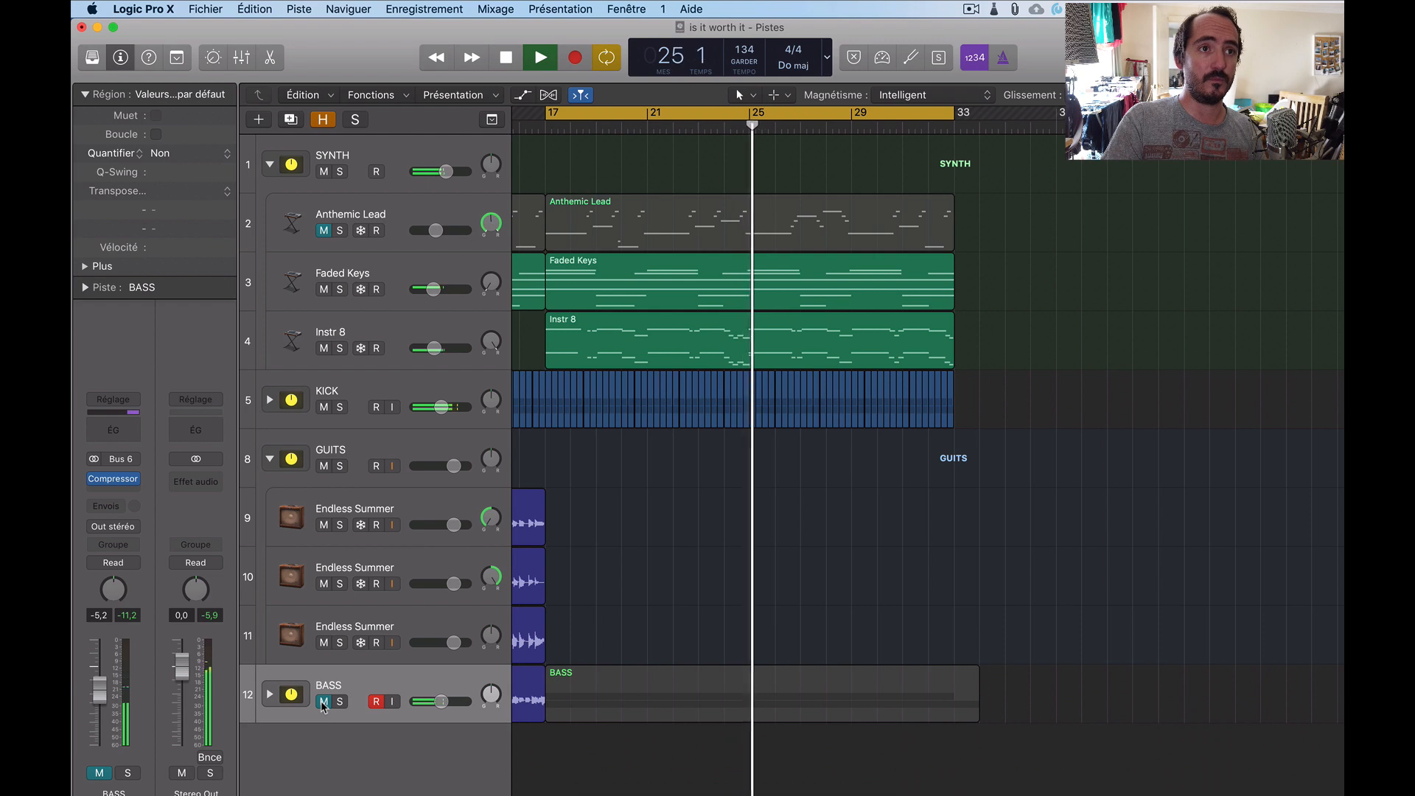
left_click(323, 701)
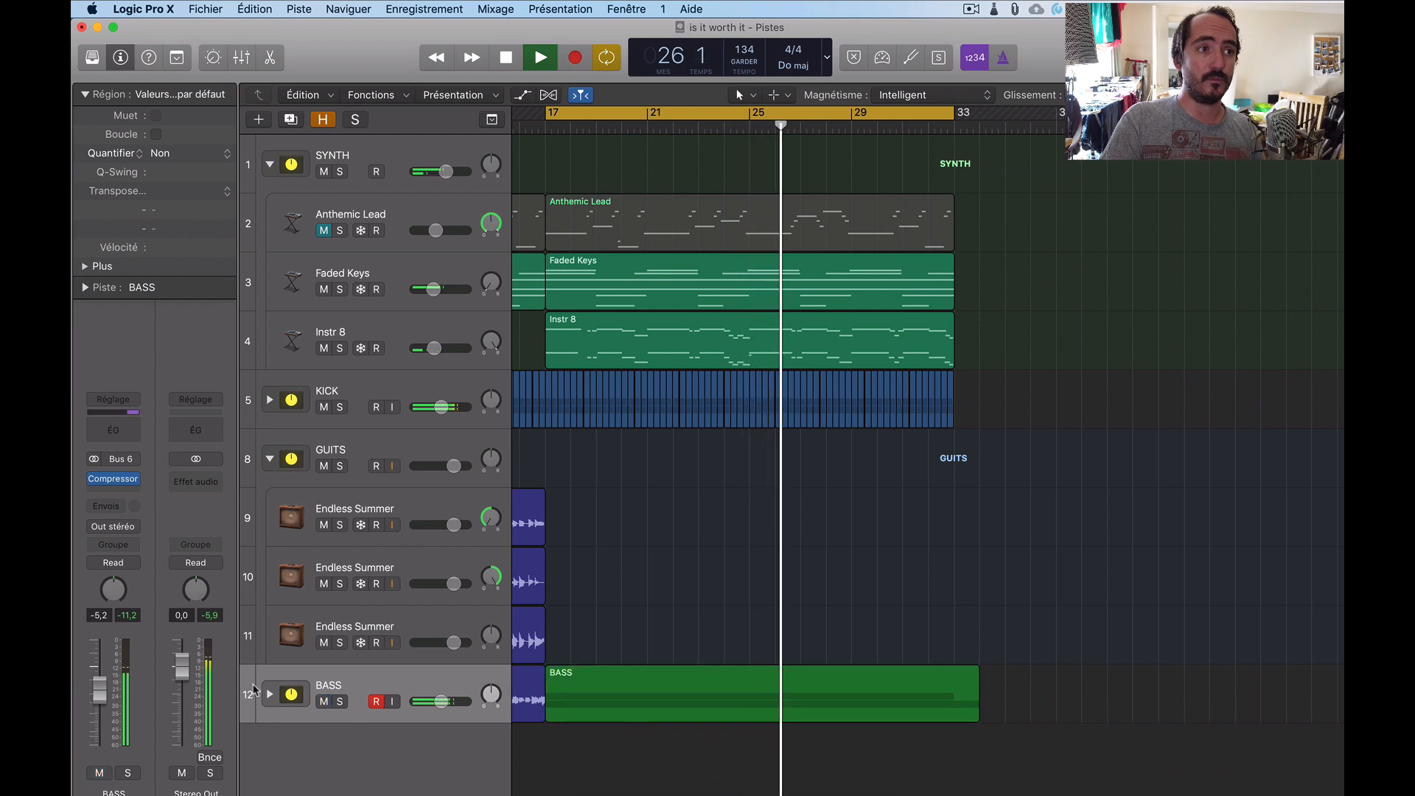
Toggle the BASS compressor, expand the stack, and listen to the mix with Bass 2 muted and unmuted
mouse_move(95, 482)
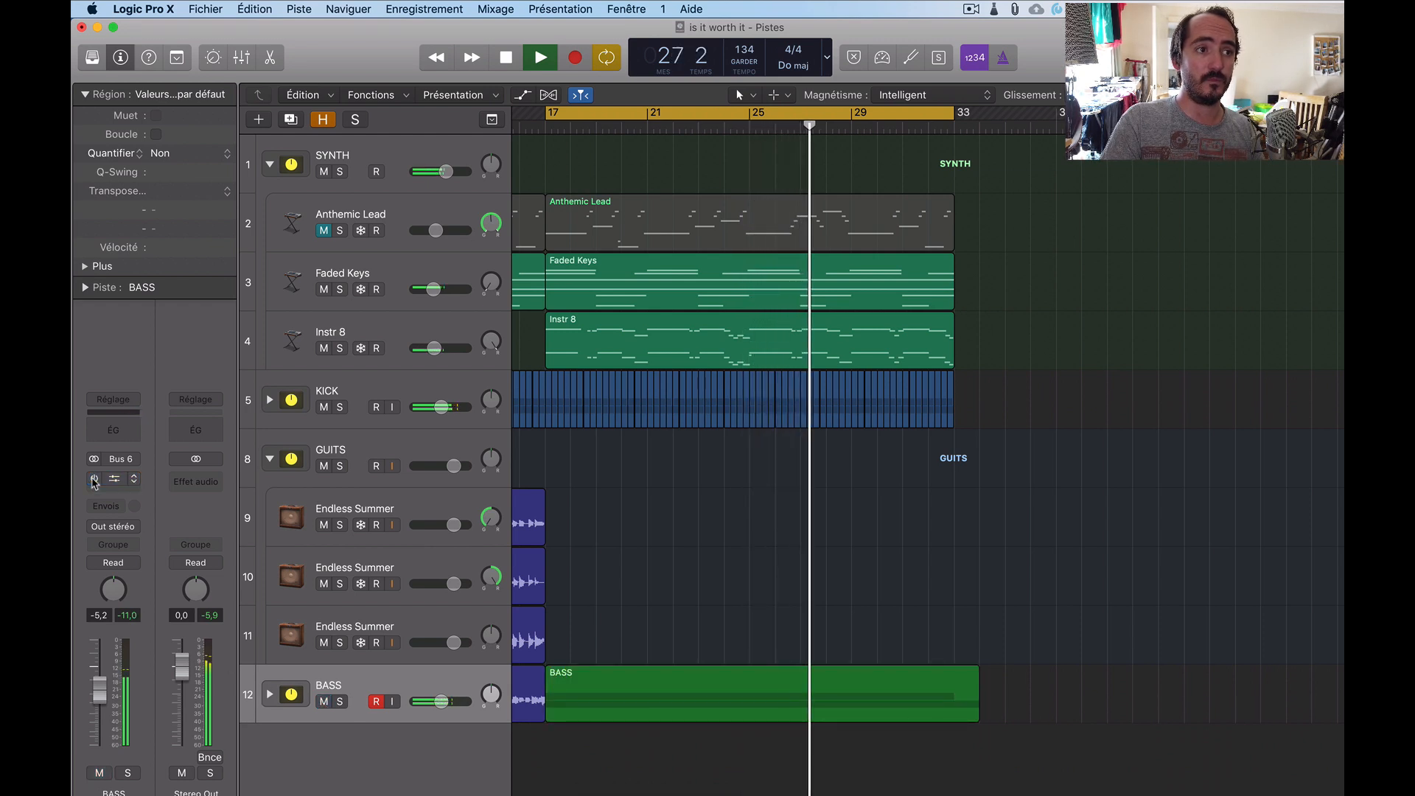
left_click(94, 479)
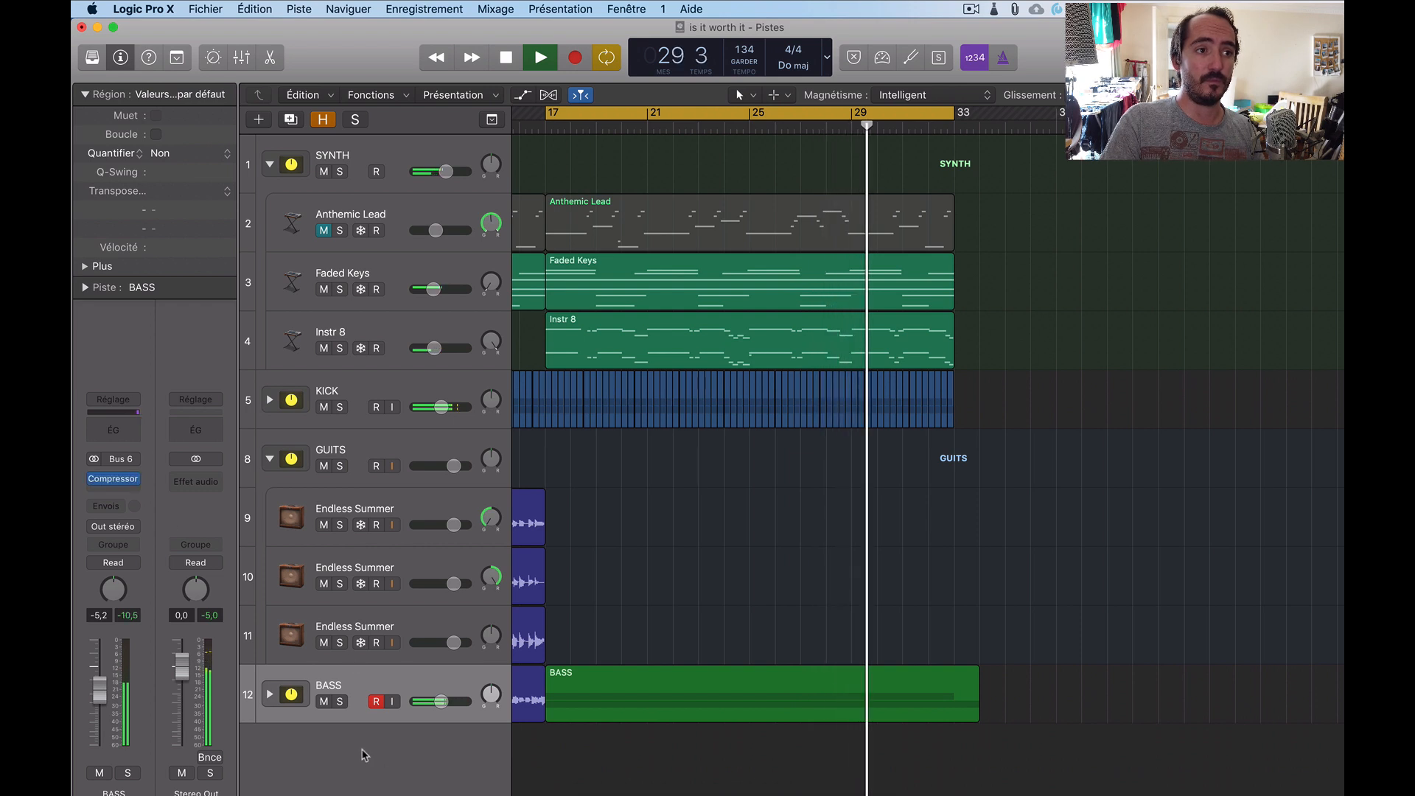
left_click(269, 694)
scroll(342, 751, "down", 2)
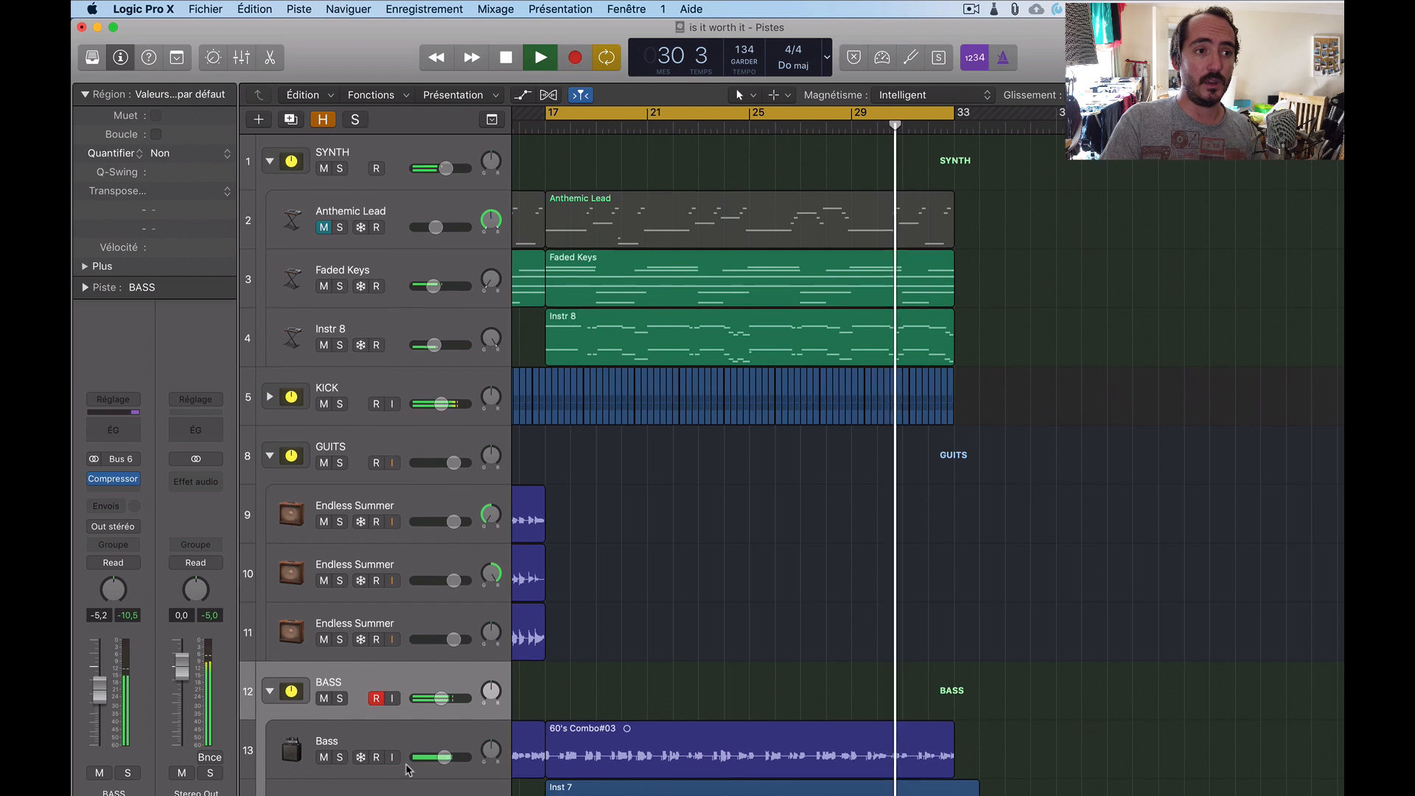
left_click(323, 793)
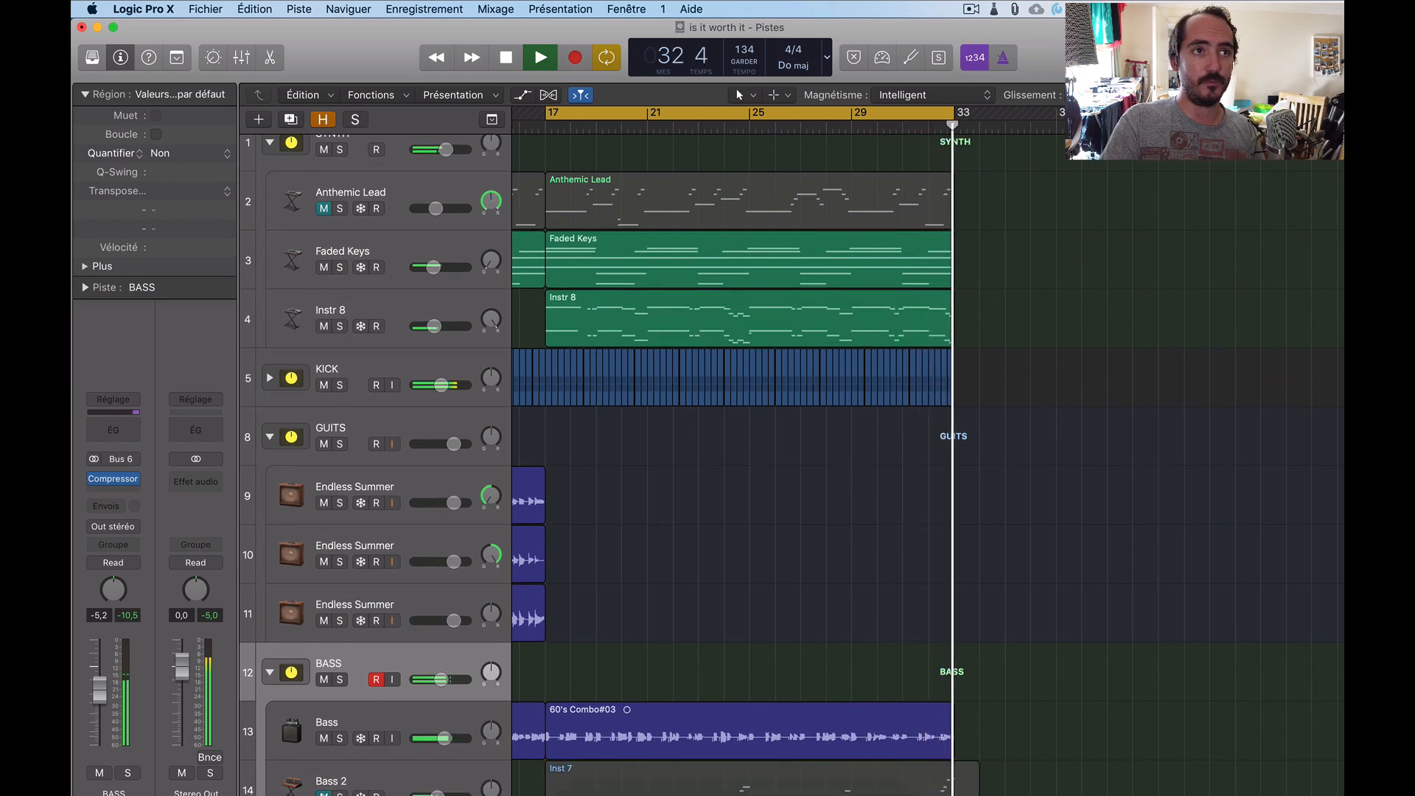
left_click(323, 794)
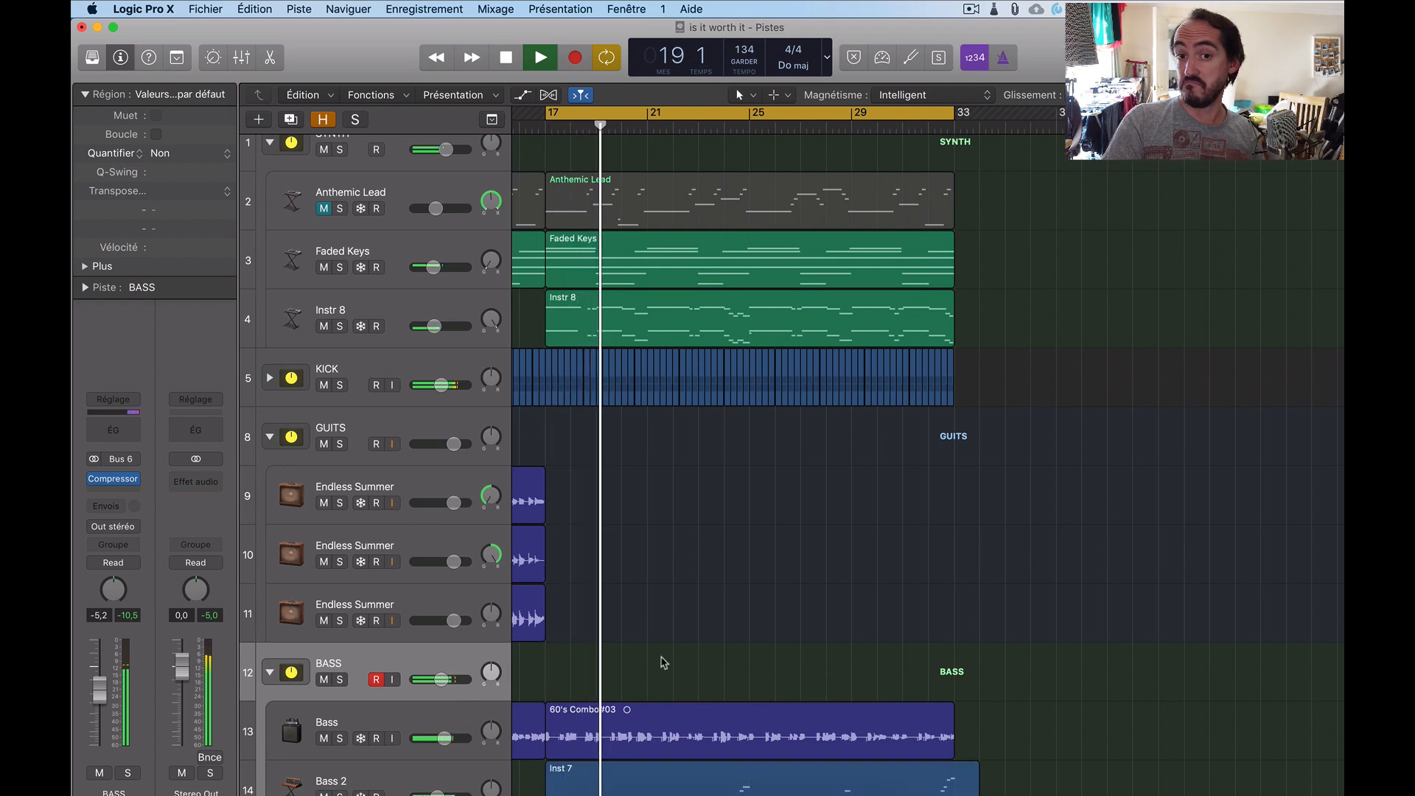
key("space")
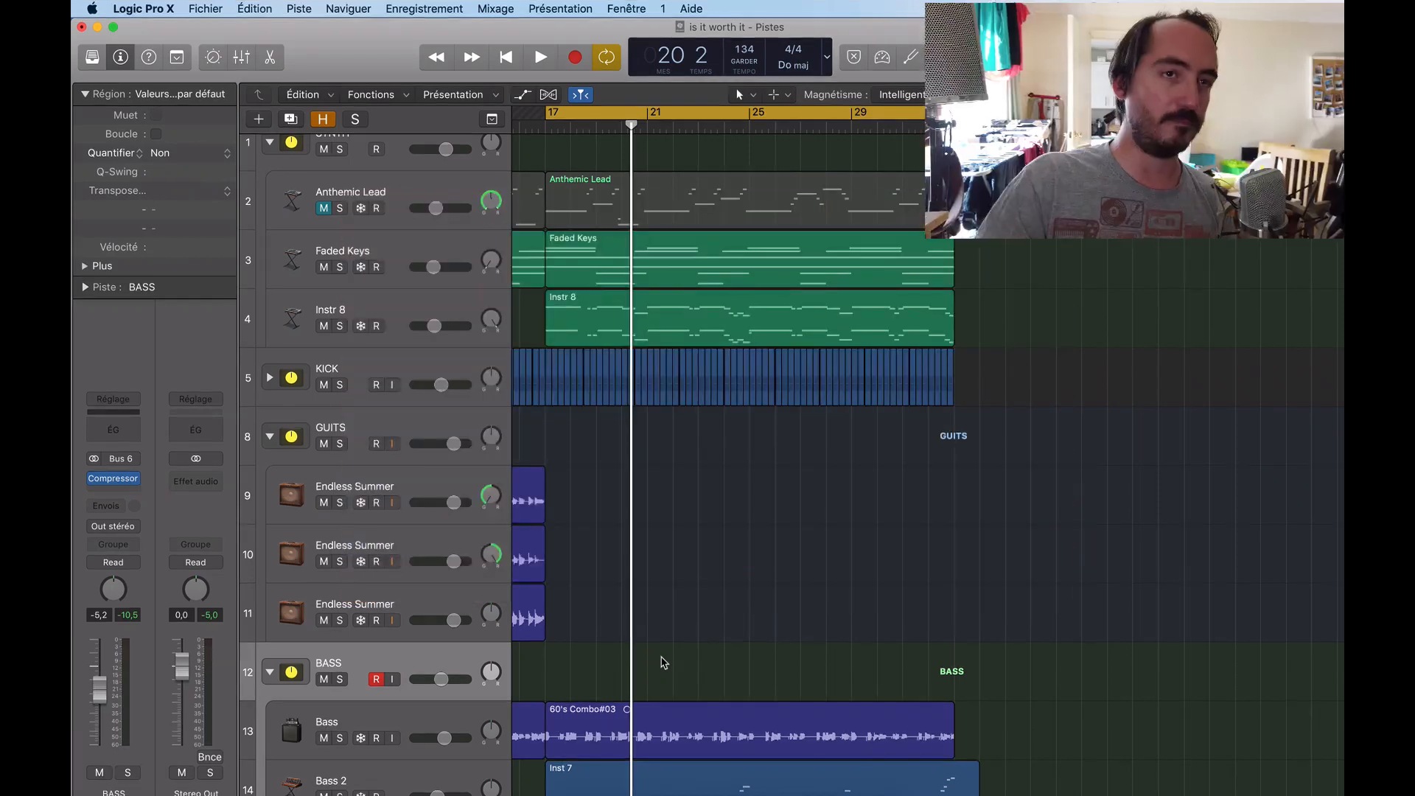
Pull the Anthemic Lead's volume down, unmute the track, and bring it up to -11.2 dB while the section plays
key("space")
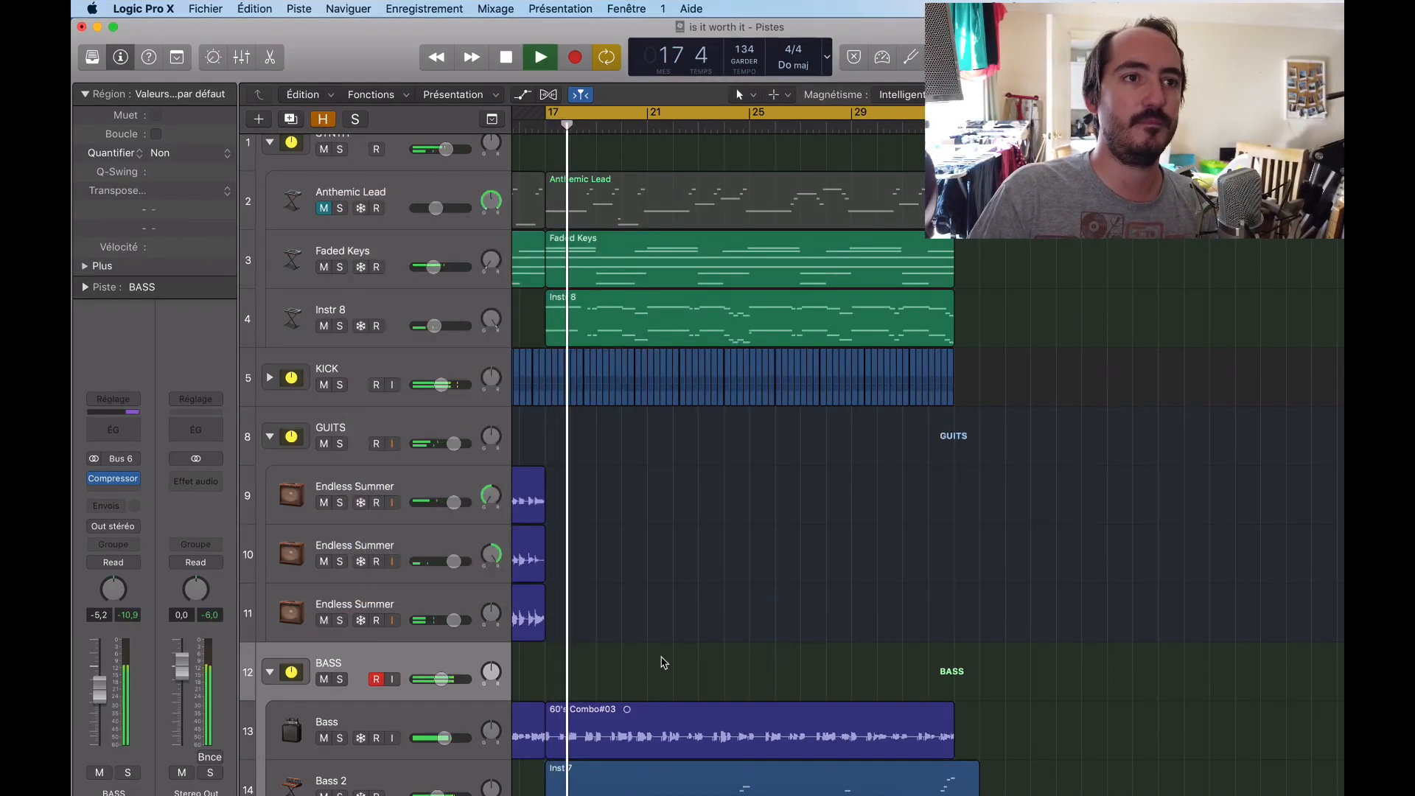
left_click_drag(436, 208, 395, 209)
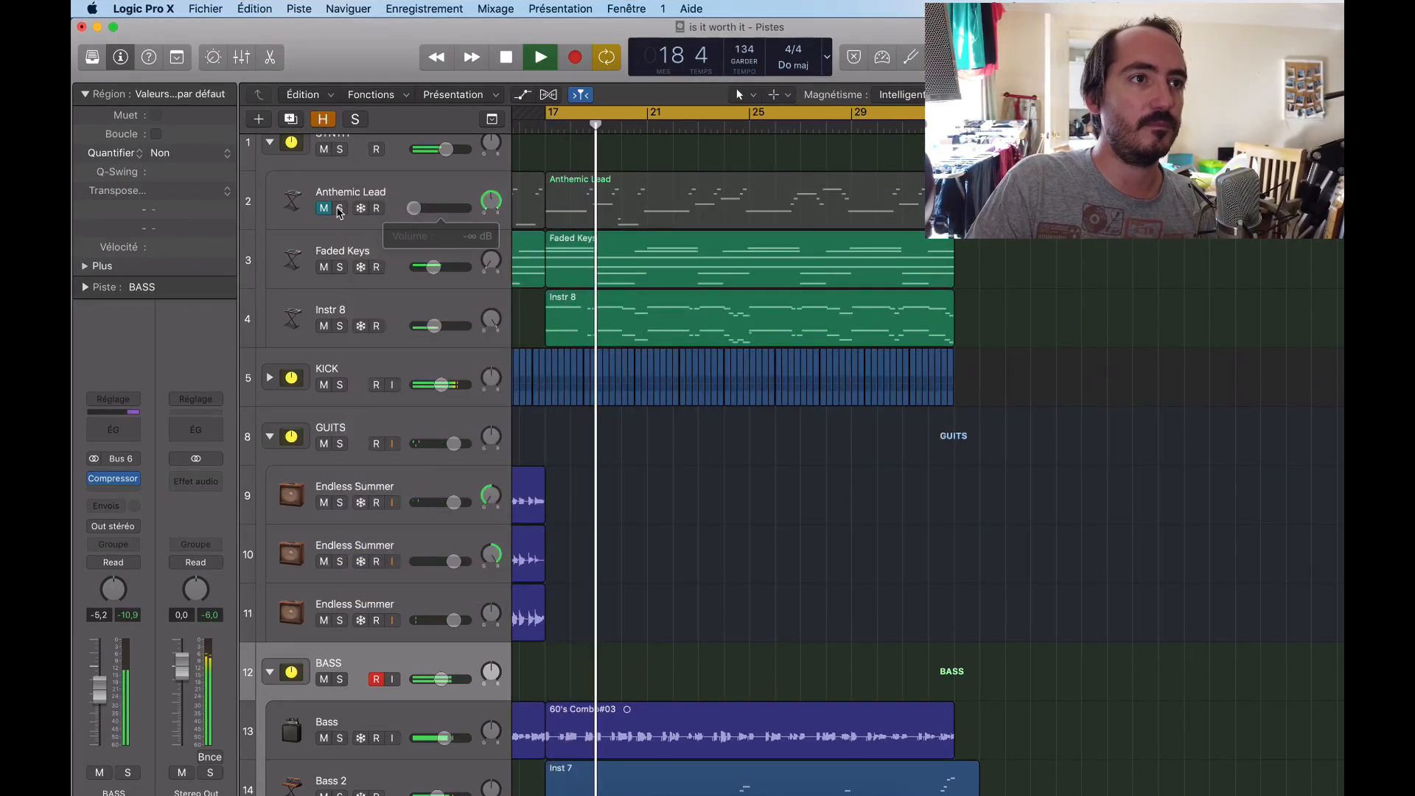
left_click(323, 208)
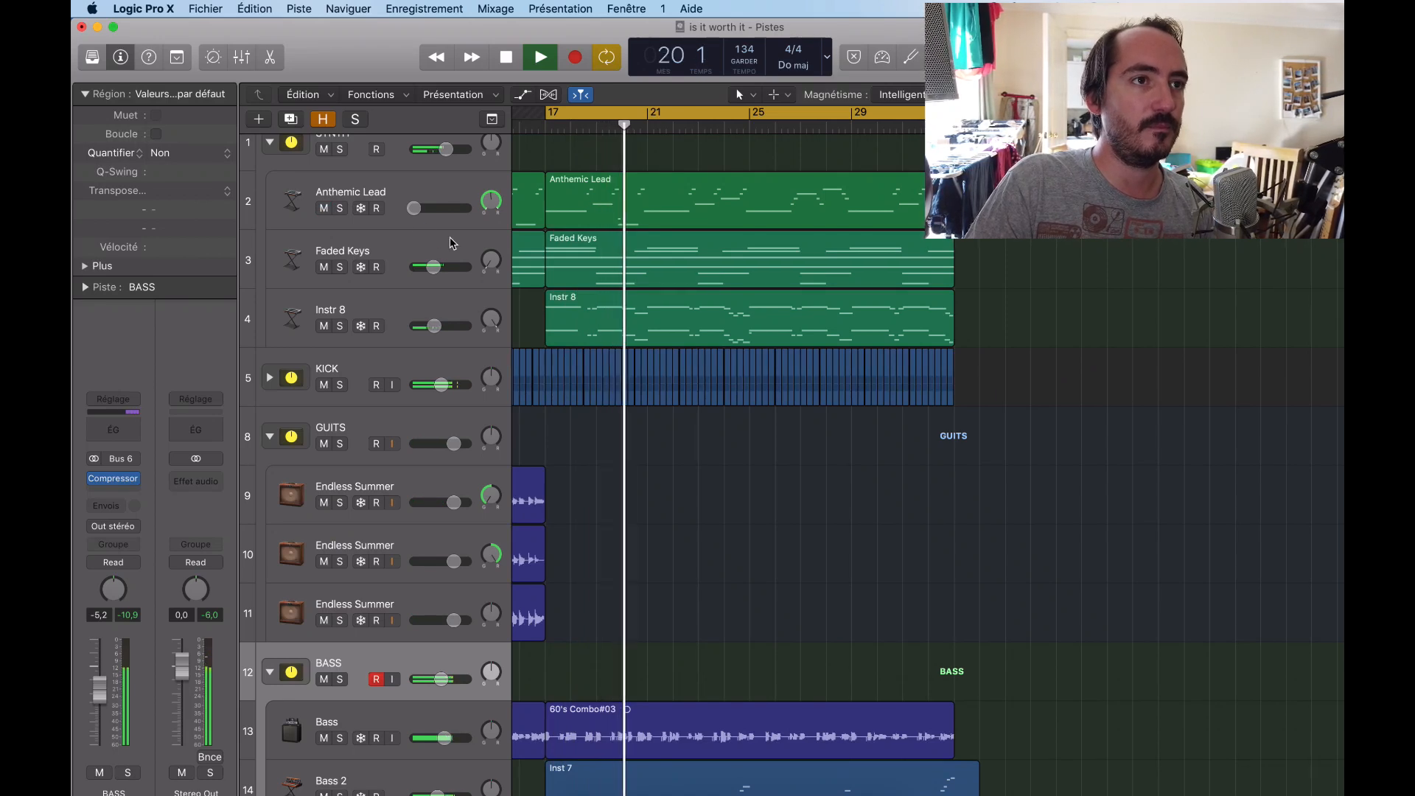
mouse_move(441, 212)
left_click_drag(413, 209, 434, 208)
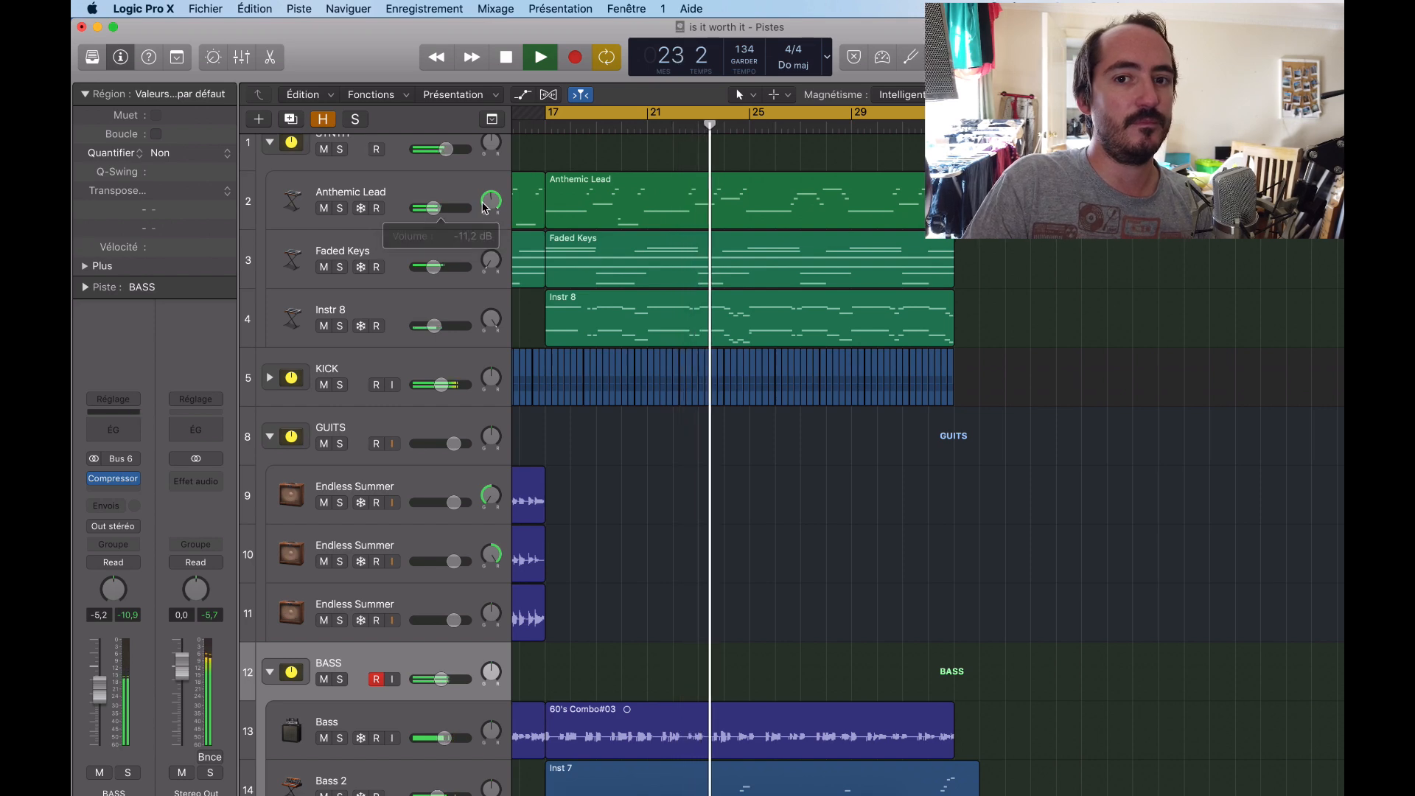